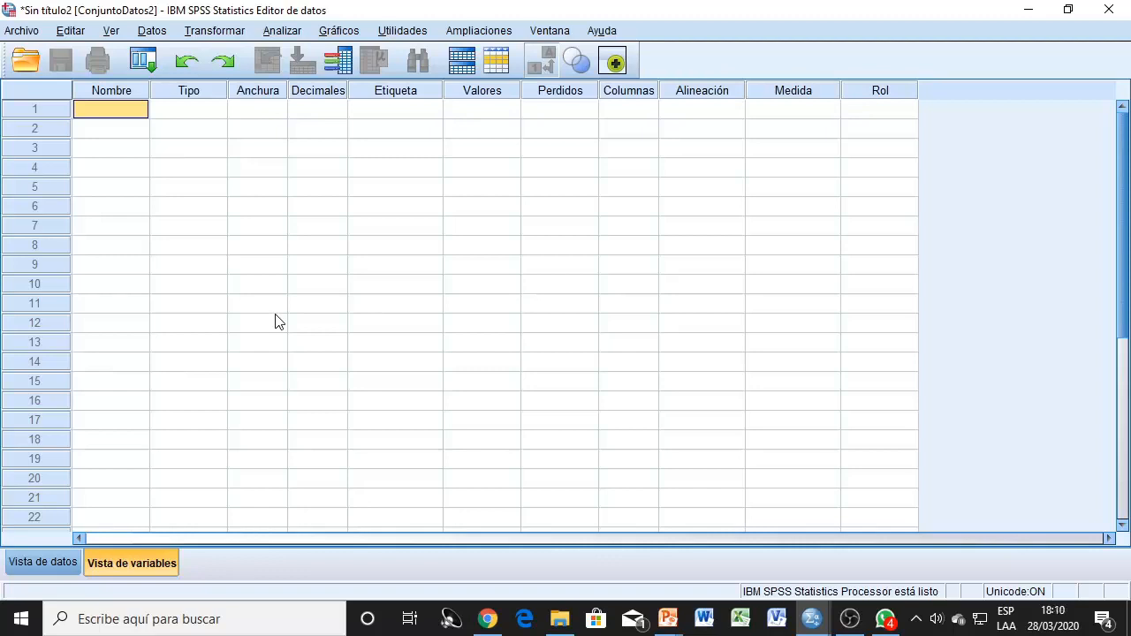
- Define a first variable in row 1 with the label "Género"
click(402, 92)
click(403, 108)
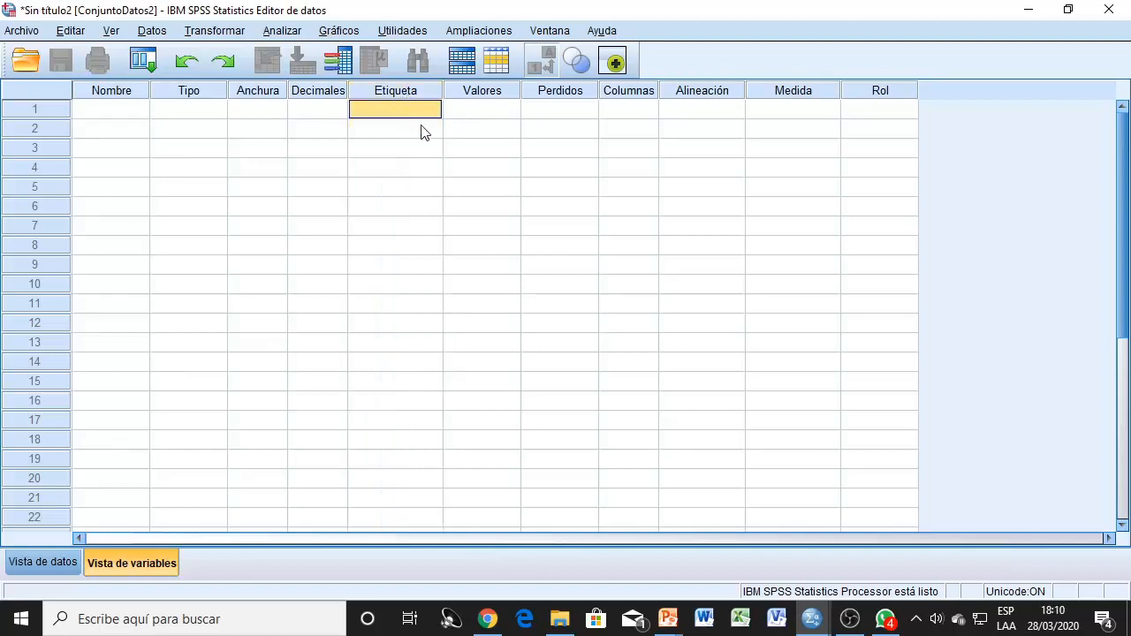
text(E)
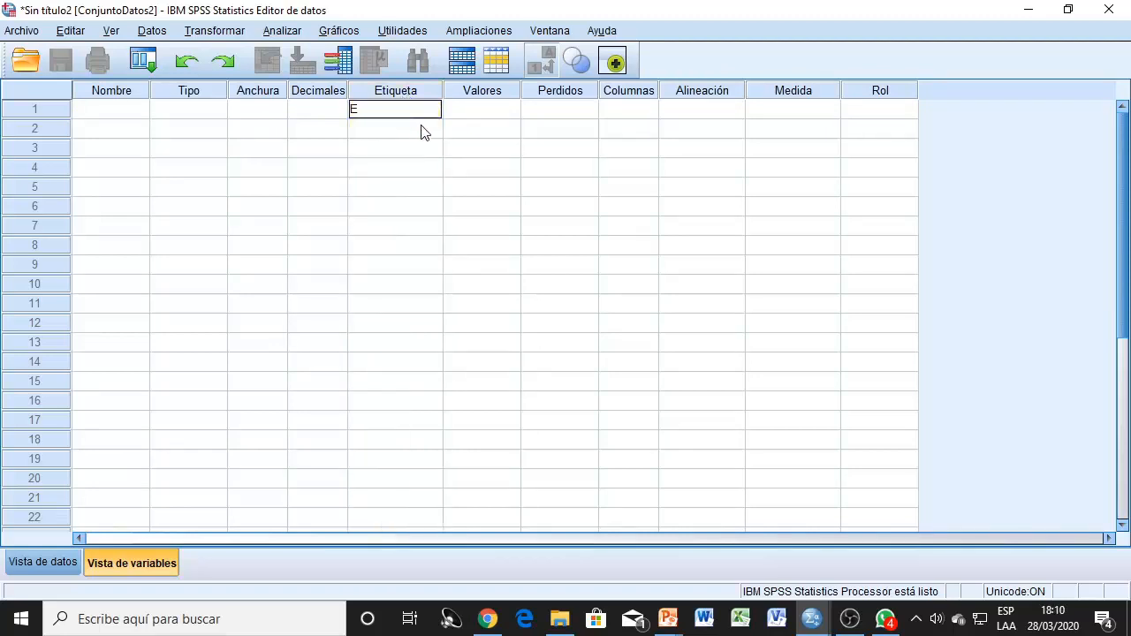
key(BackSpace)
text(Género)
key(Return)
key(Up)
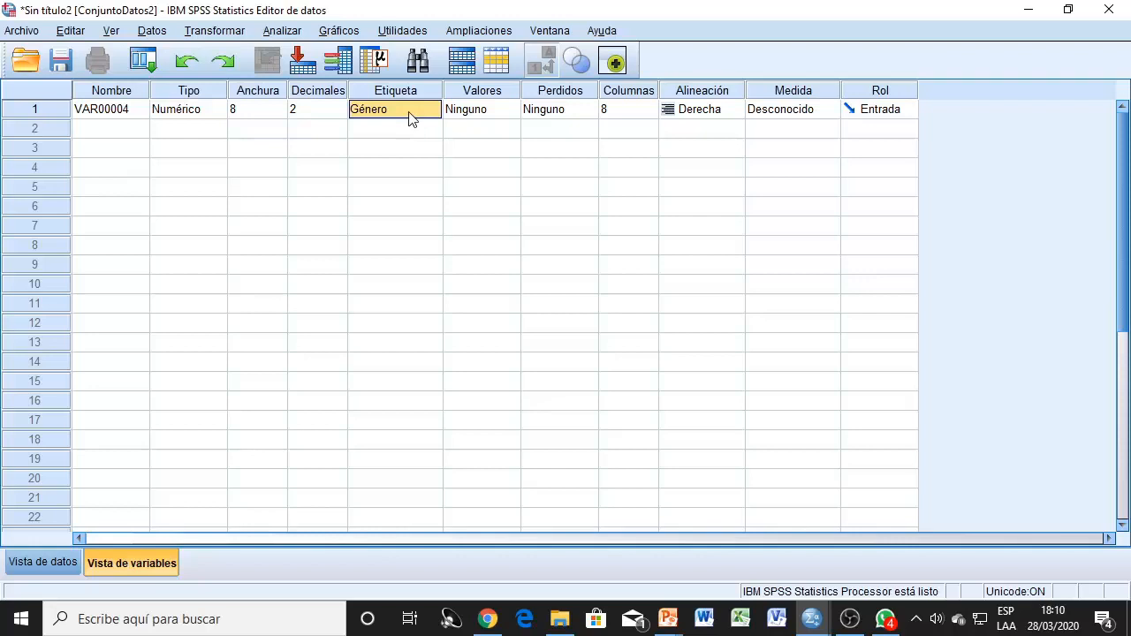
- Set the first variable's decimals to 0 and name it "Género"
click(314, 93)
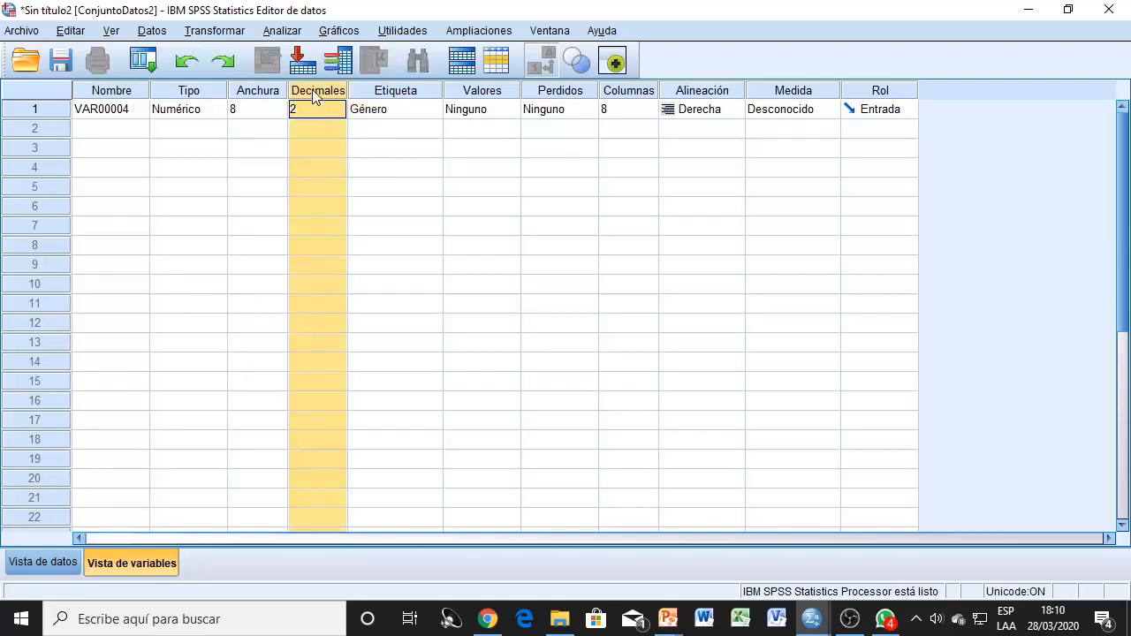
click(329, 111)
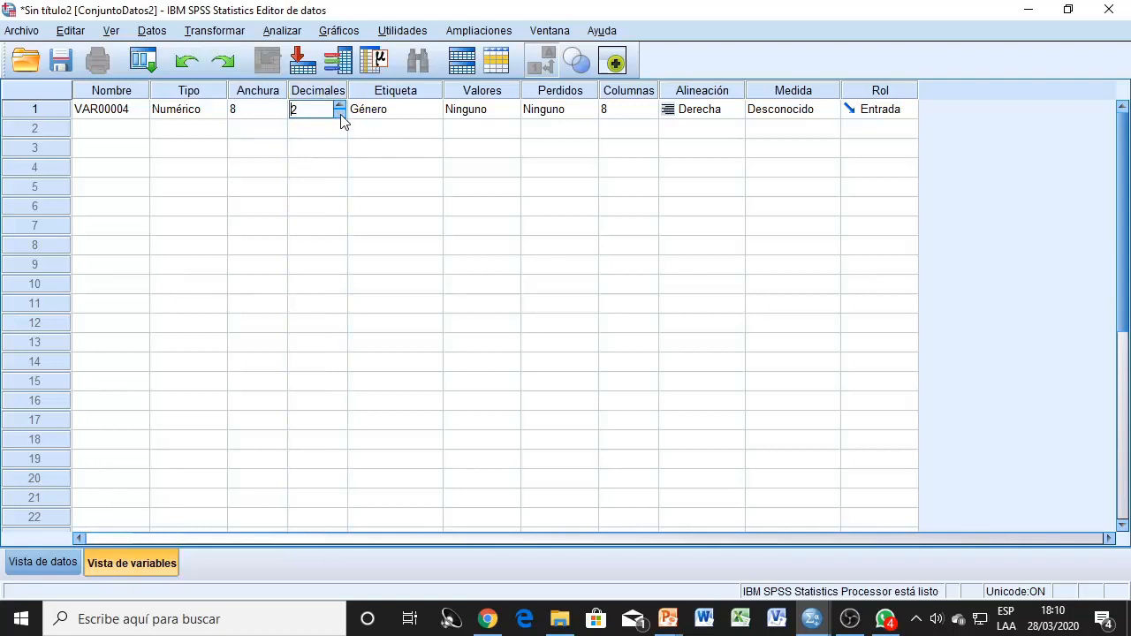
click(340, 114)
click(340, 113)
click(120, 92)
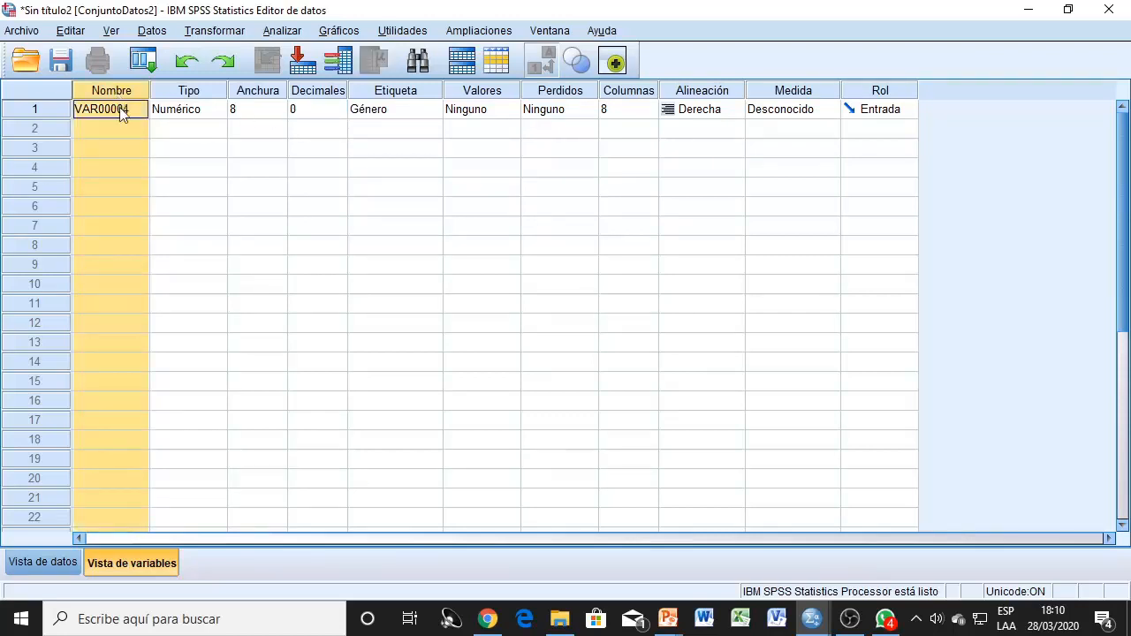
click(122, 112)
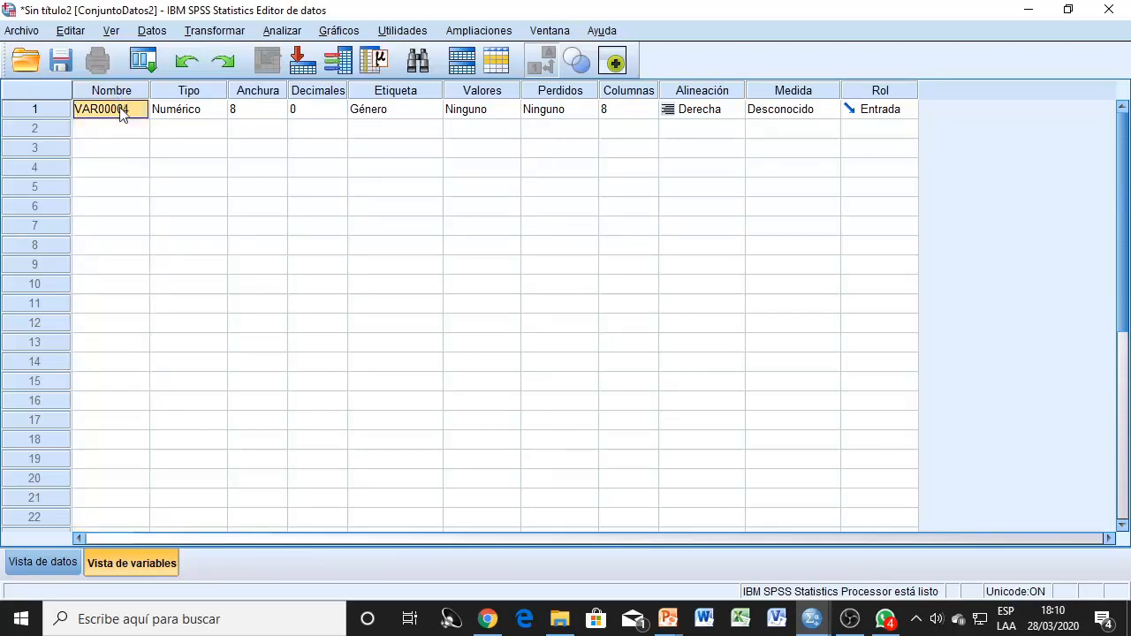
text(Género)
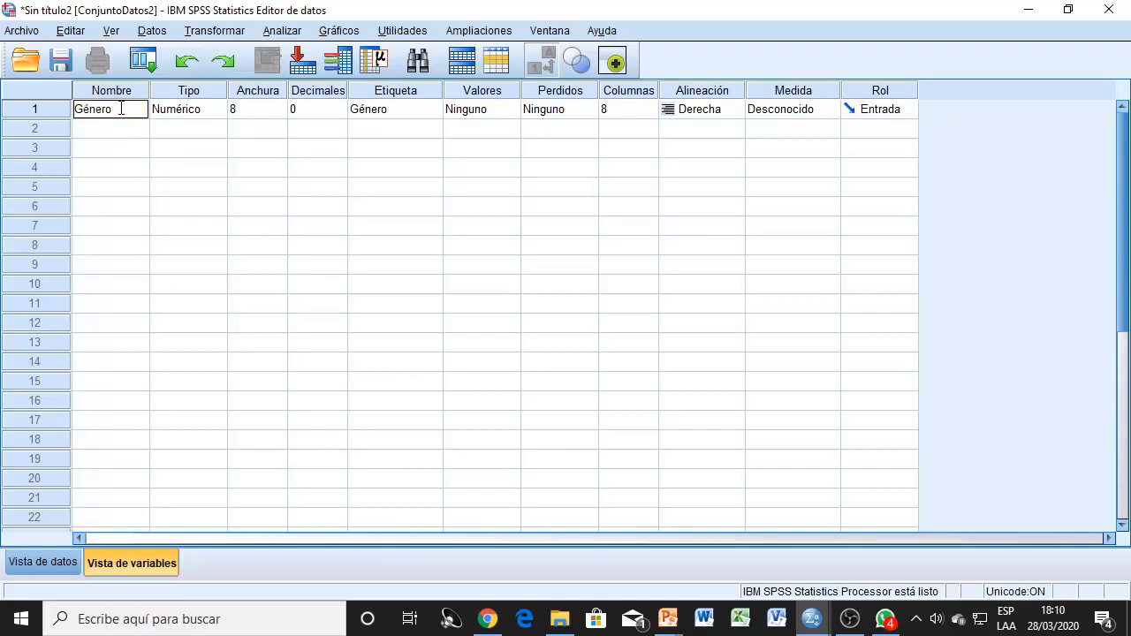
- Set the measurement level of the Género variable to Nominal
click(784, 92)
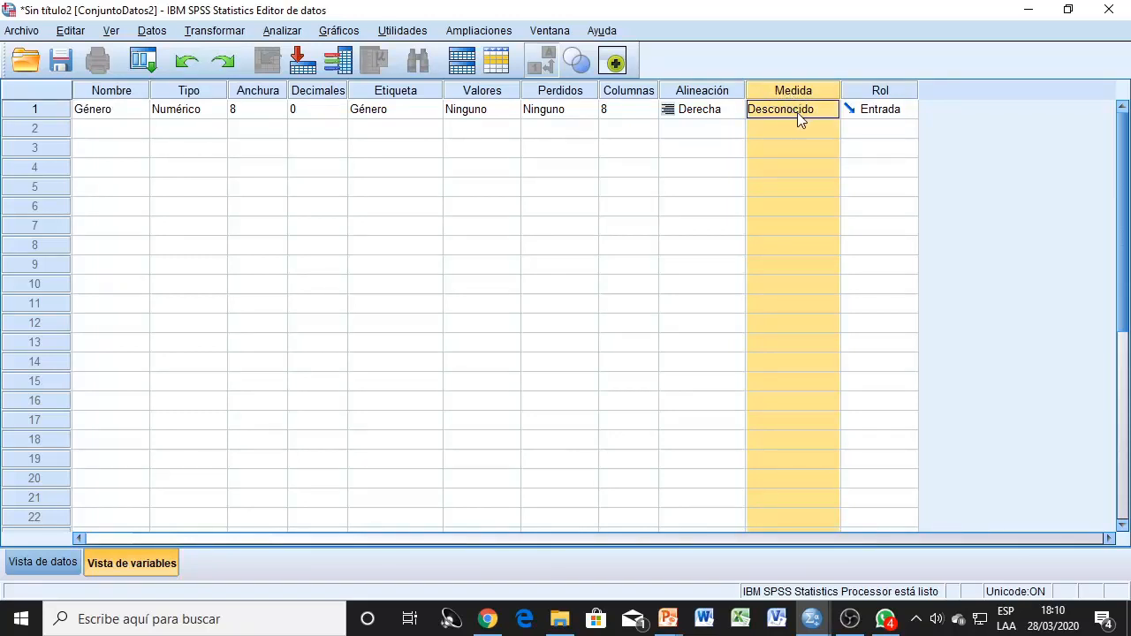
click(825, 108)
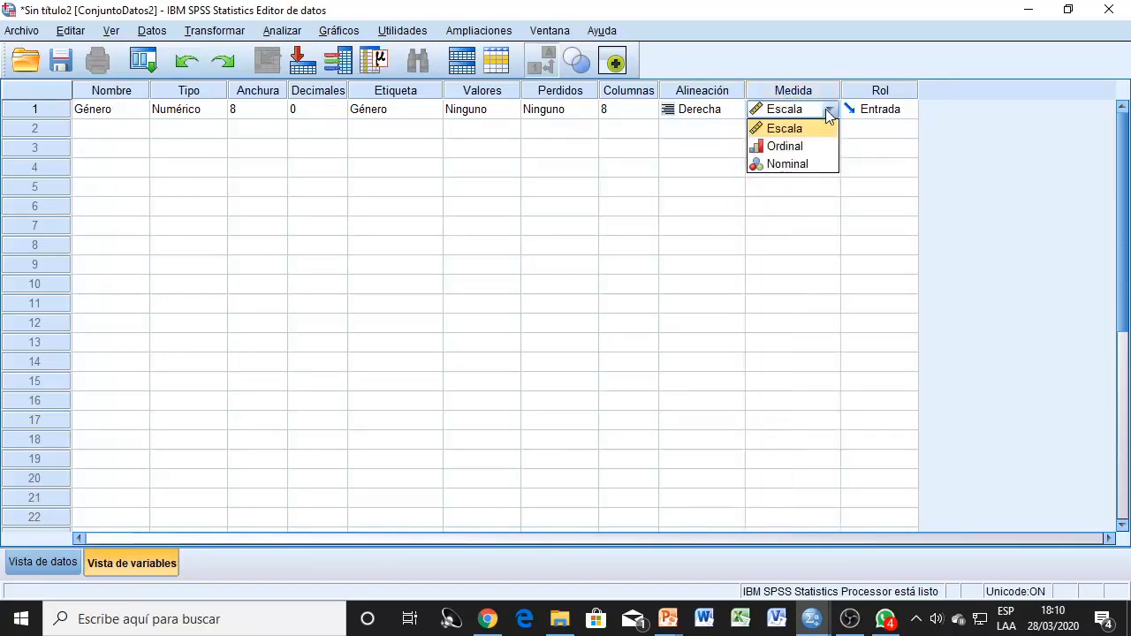
click(796, 164)
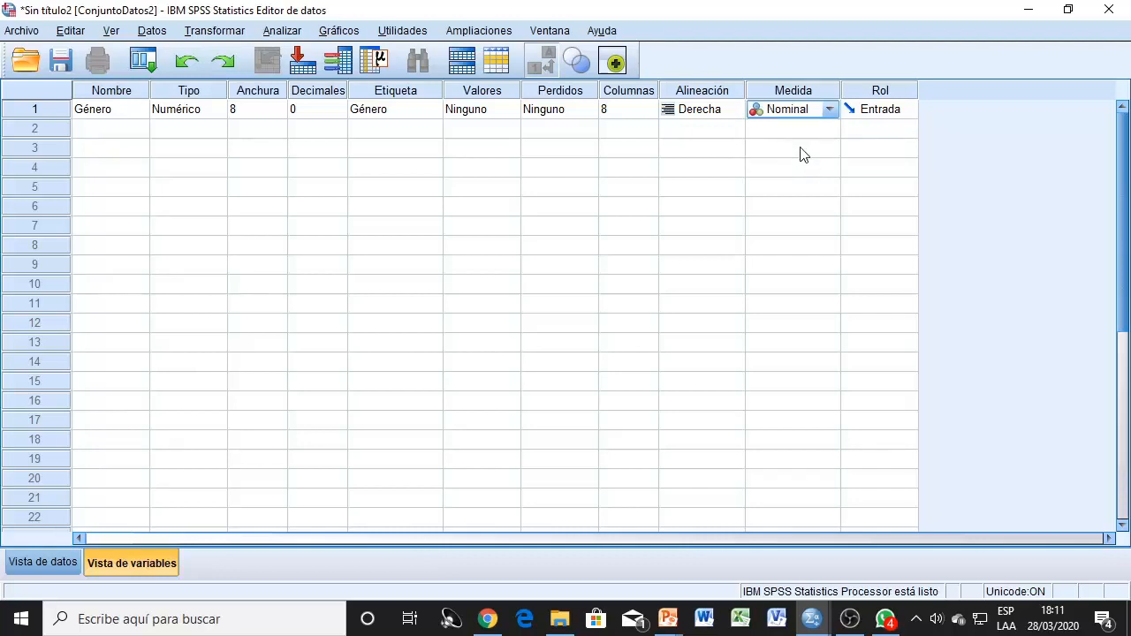
- Add the value label 1 = "Masculino" to the Género variable
click(505, 91)
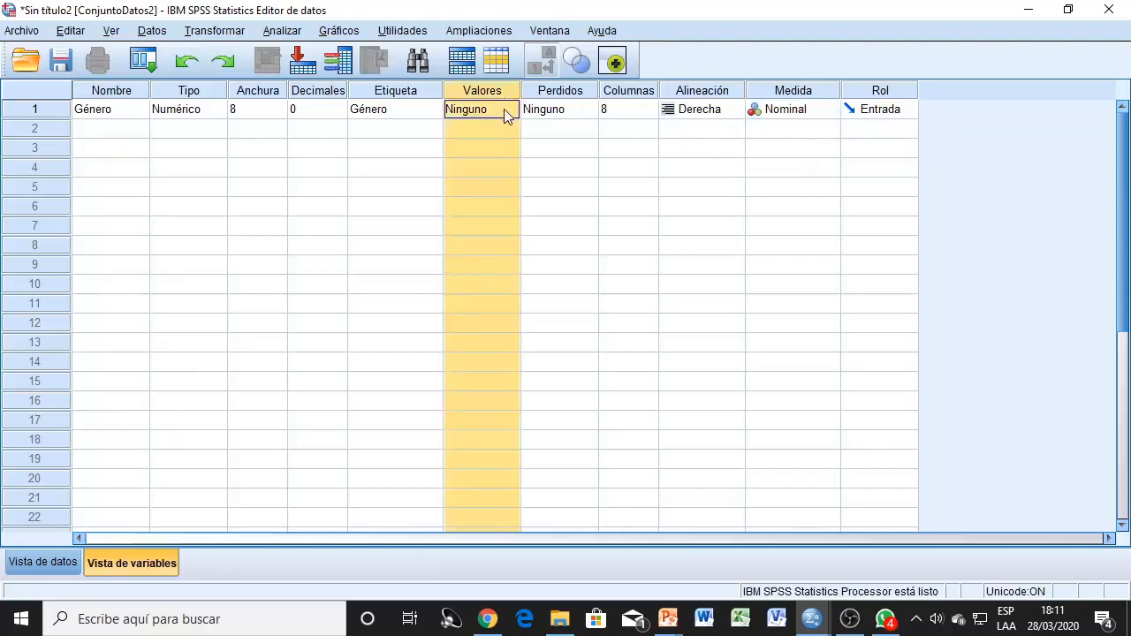
click(512, 111)
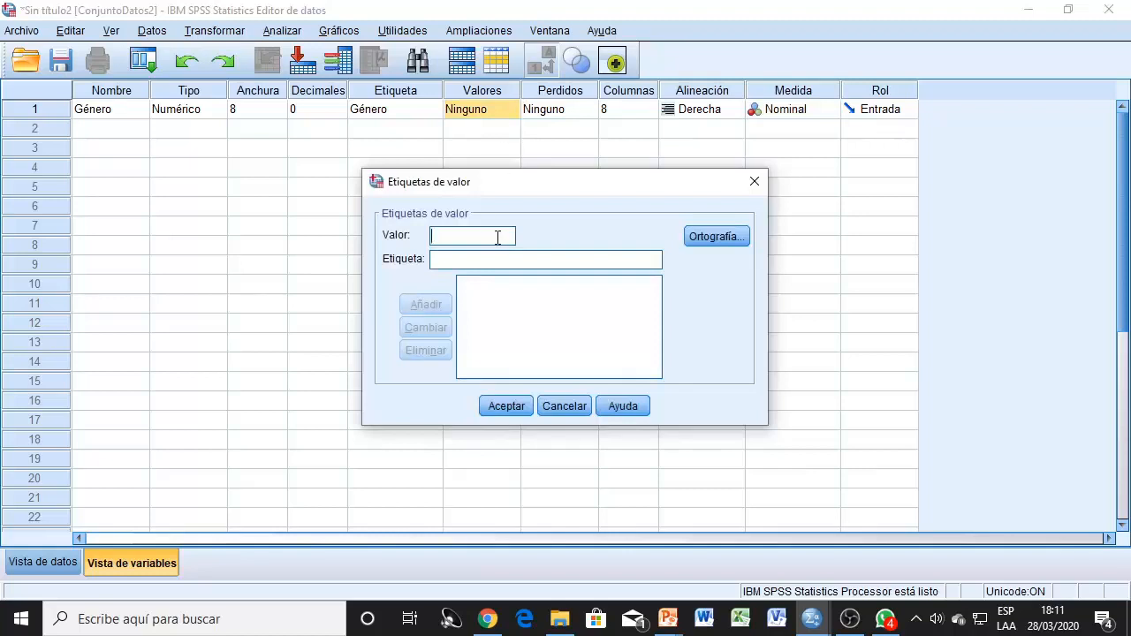
text(1)
text(Mascu)
text(lino)
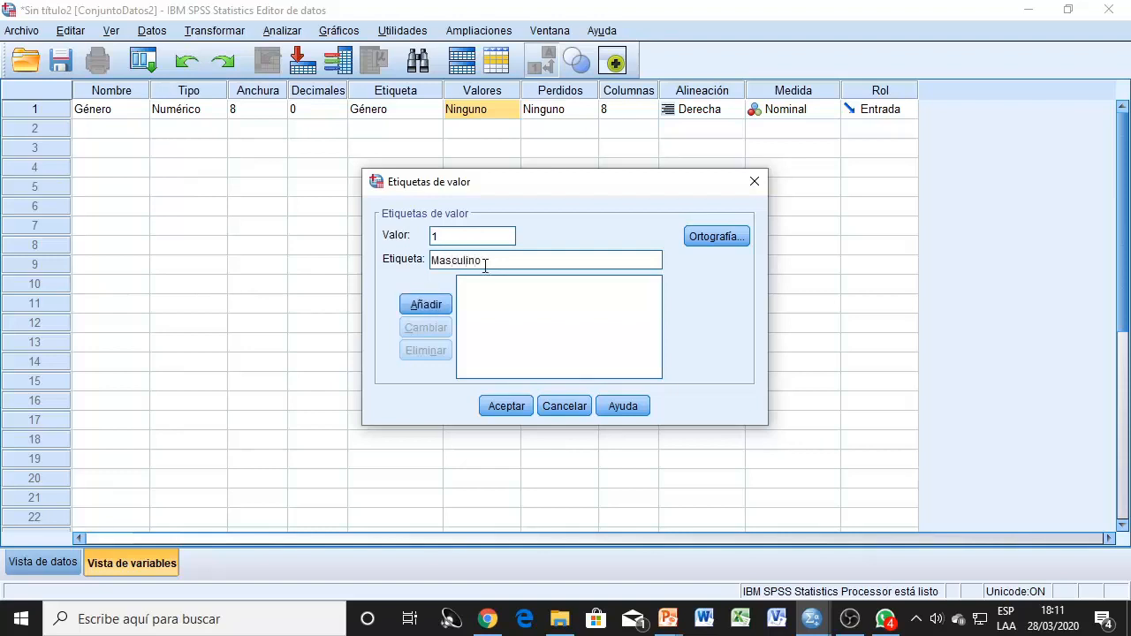
click(427, 305)
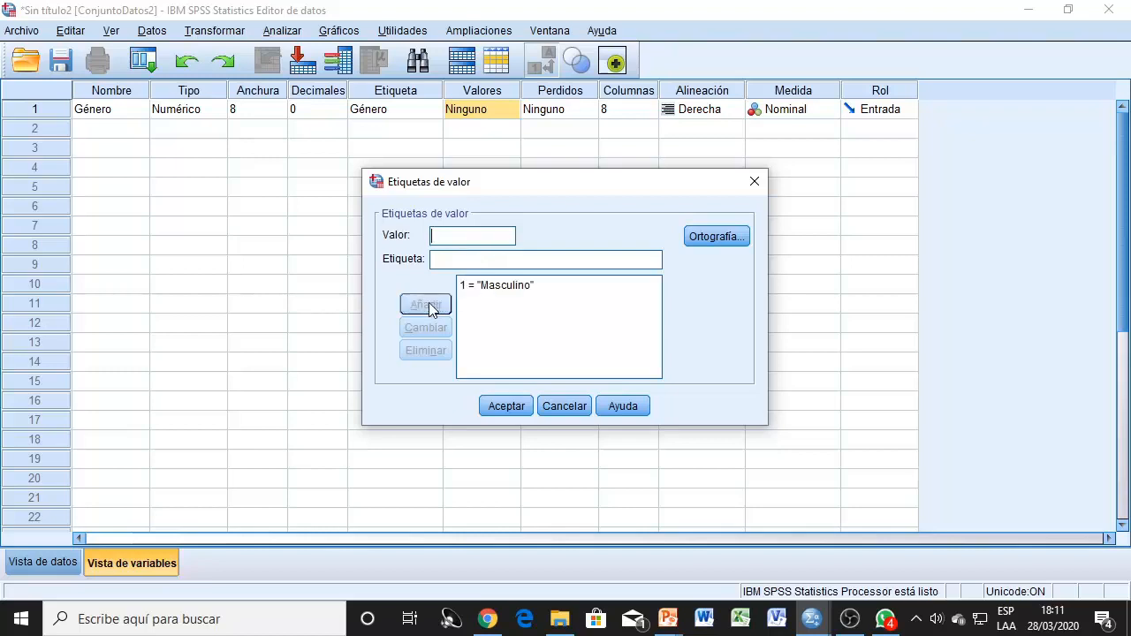
- Add the value label 2 = "Femenino" to the Género variable and accept the value labels
text(2)
click(448, 261)
text(M)
key(BackSpace)
text(Femenino)
click(429, 306)
click(505, 406)
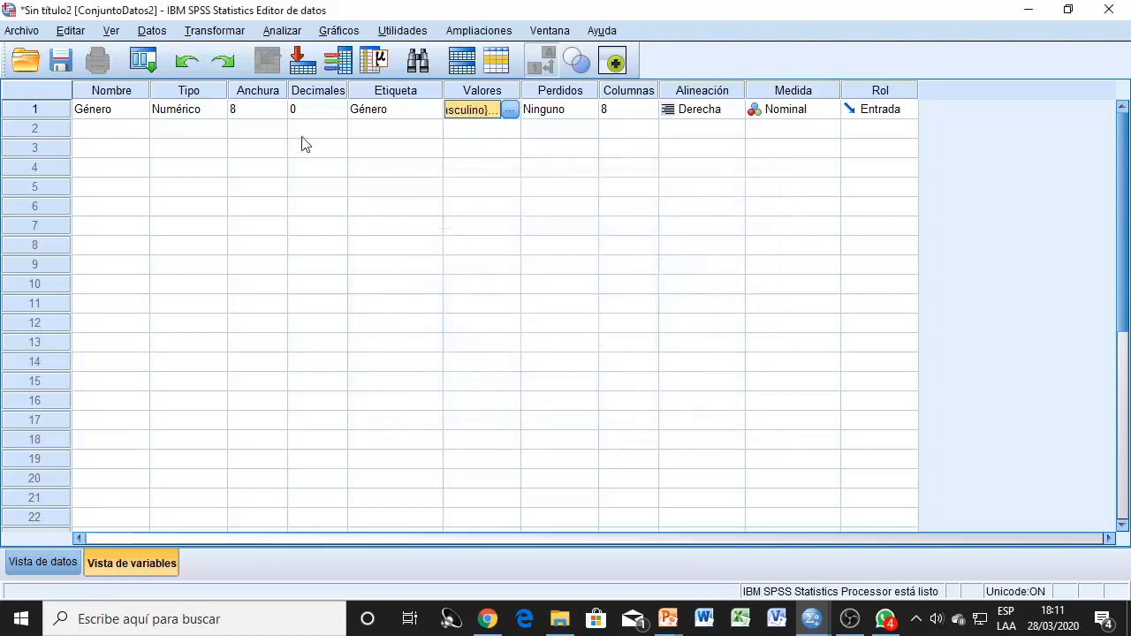
- Examine the Género column and its properties in the data view, and return to the variable definitions
click(46, 107)
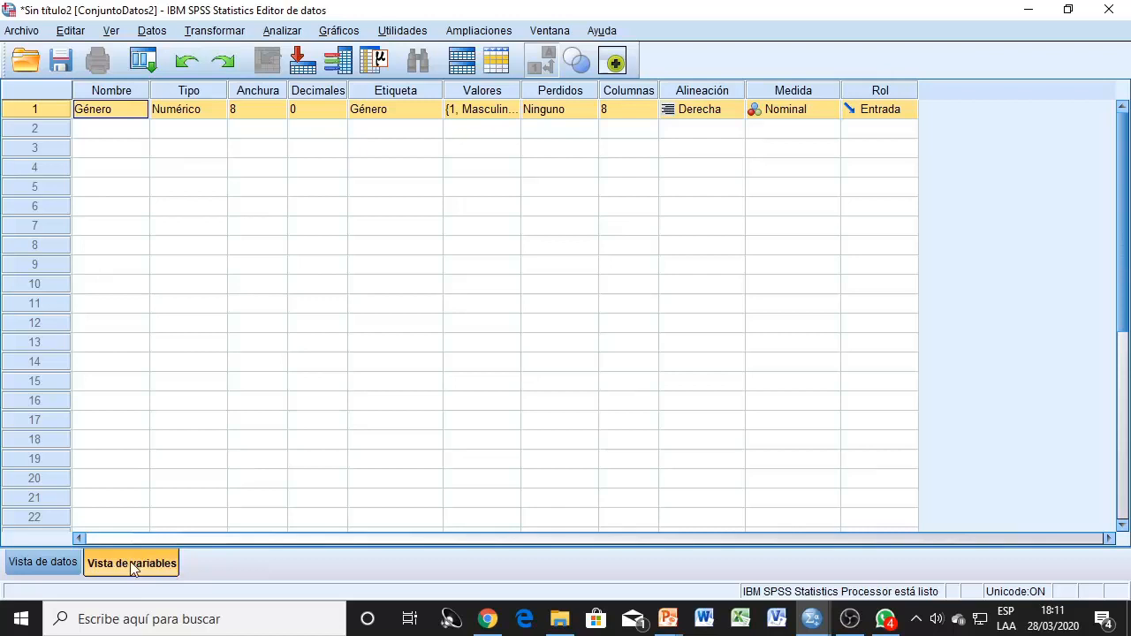
click(51, 562)
click(111, 116)
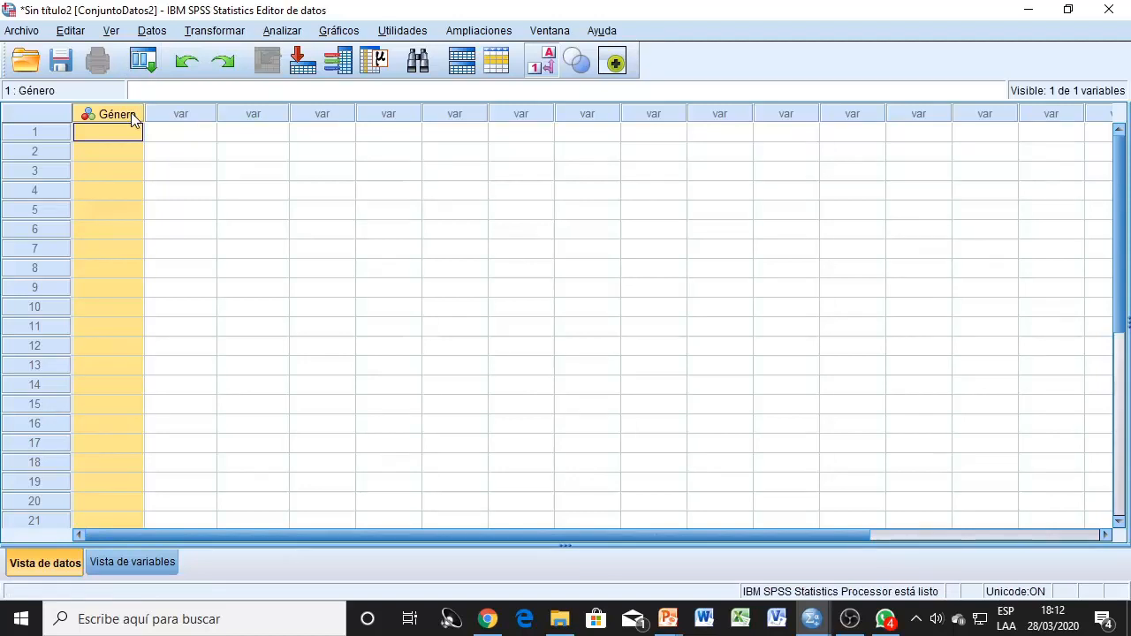
mouse_move(132, 119)
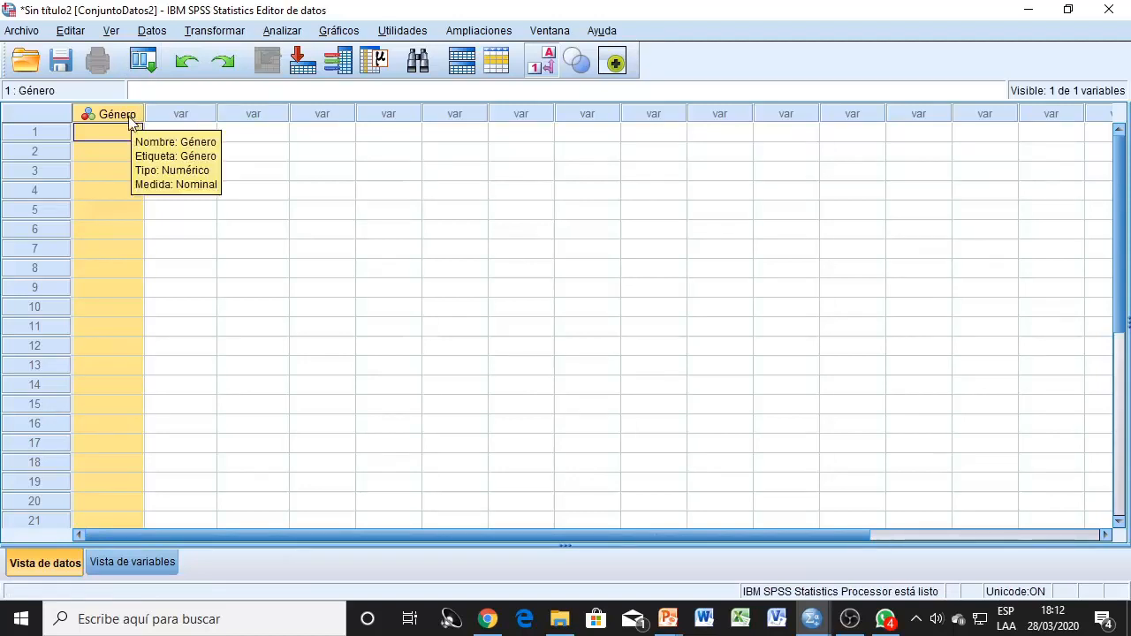
click(135, 564)
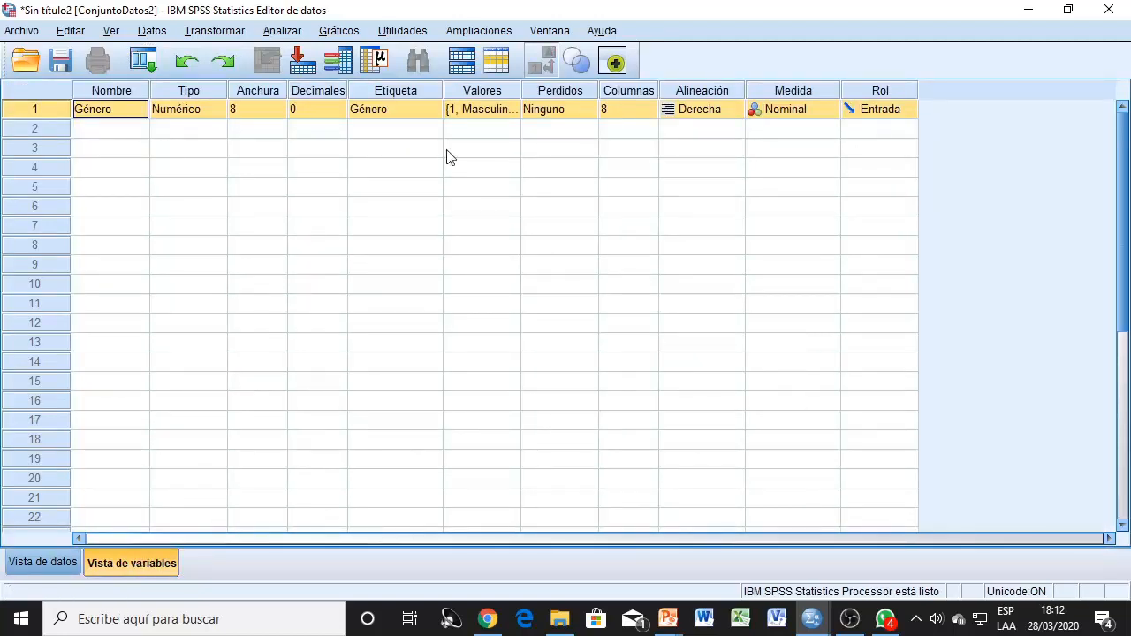
- Define a second variable in row 2 with the label "Lugar de Residencia"
click(468, 132)
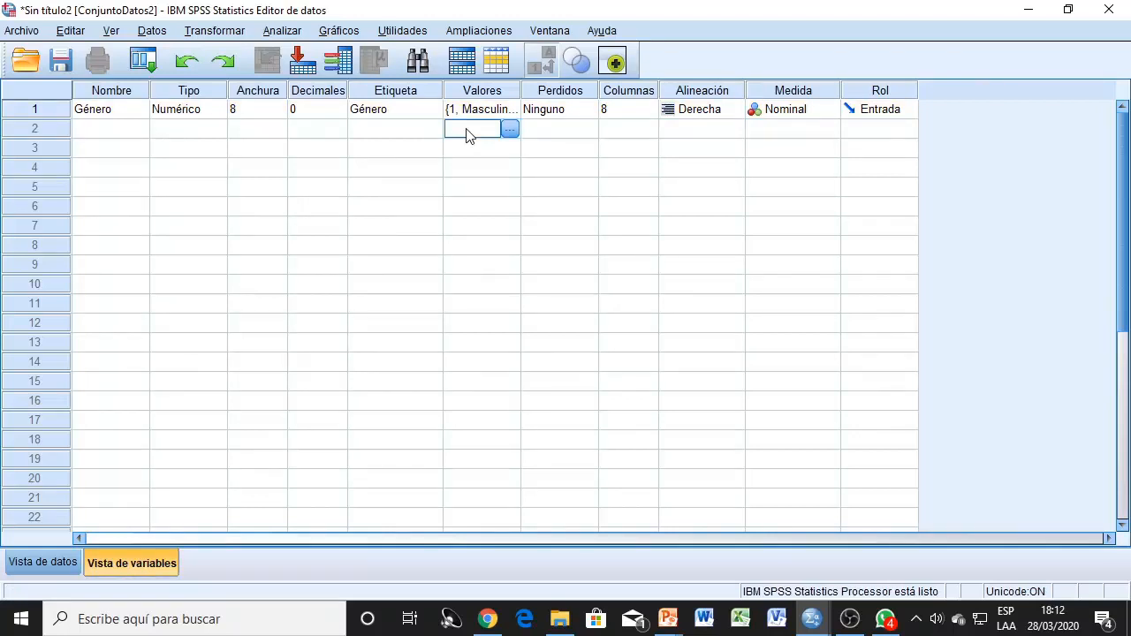
click(421, 130)
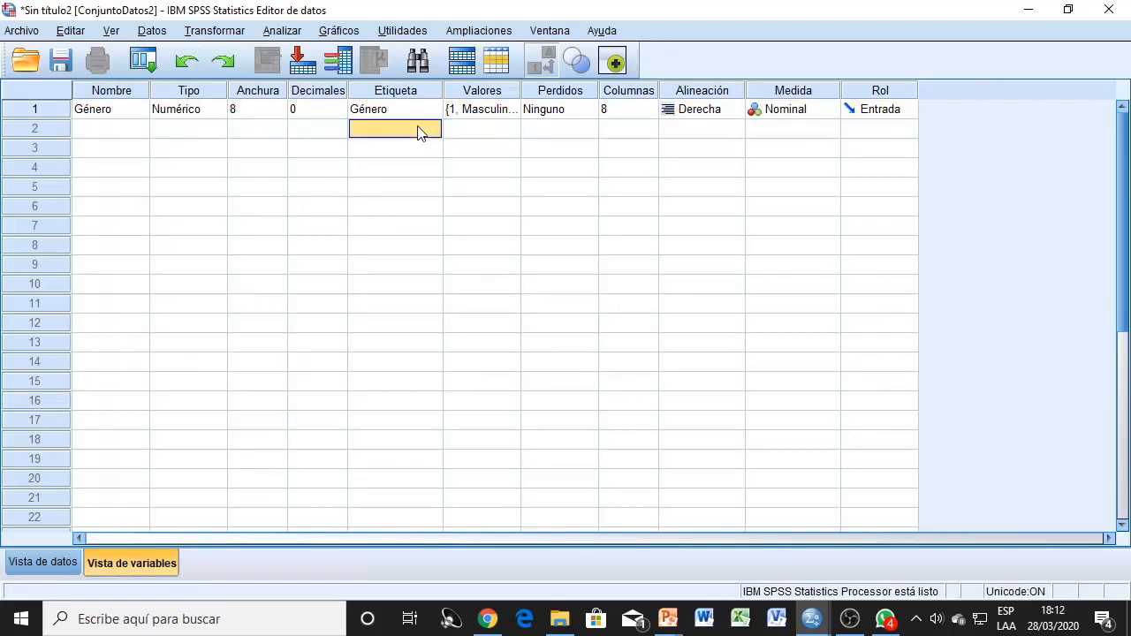
text(Ni)
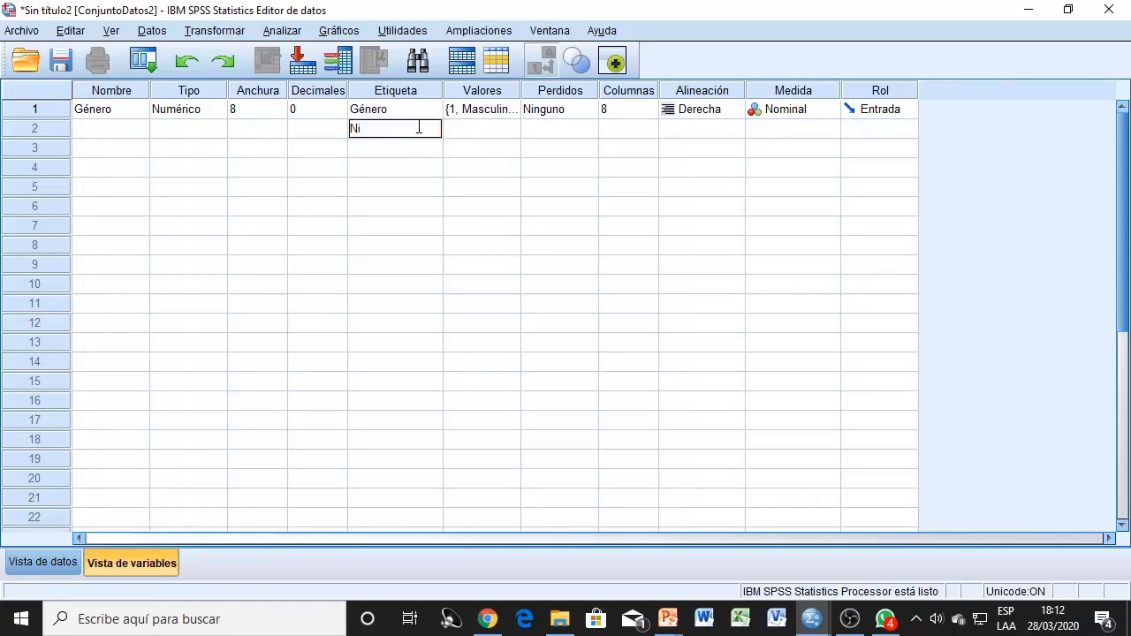
key(BackSpace)
key(BackSpace)
text(Lugar de)
text( Residencia)
key(Return)
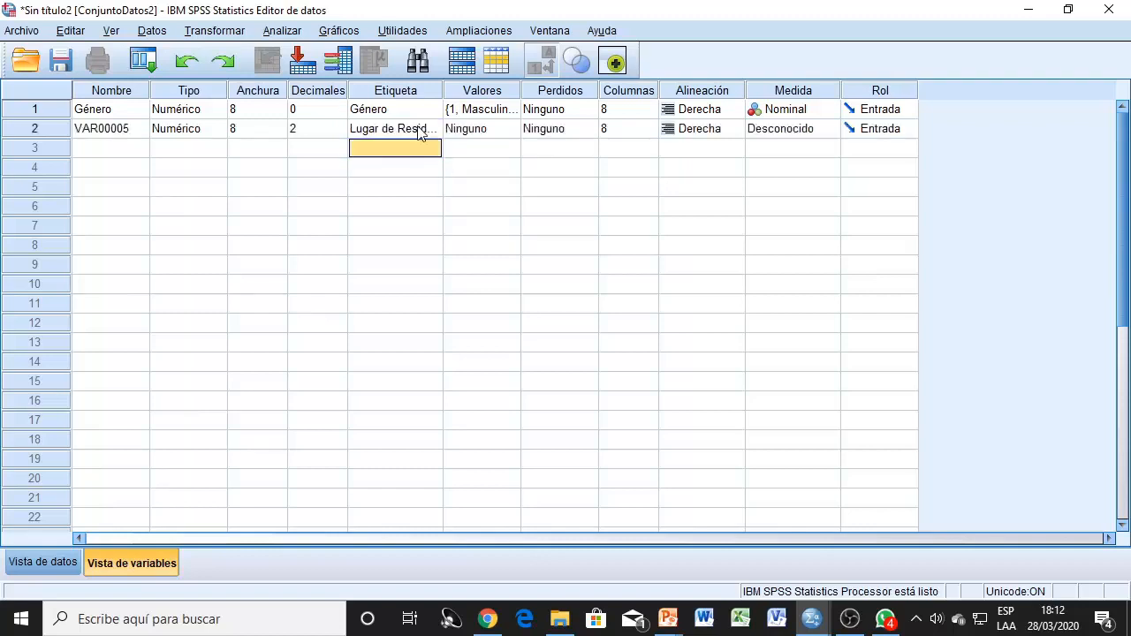
- Set the second variable's decimals to 0 and name it "Residencia"
click(331, 129)
click(339, 133)
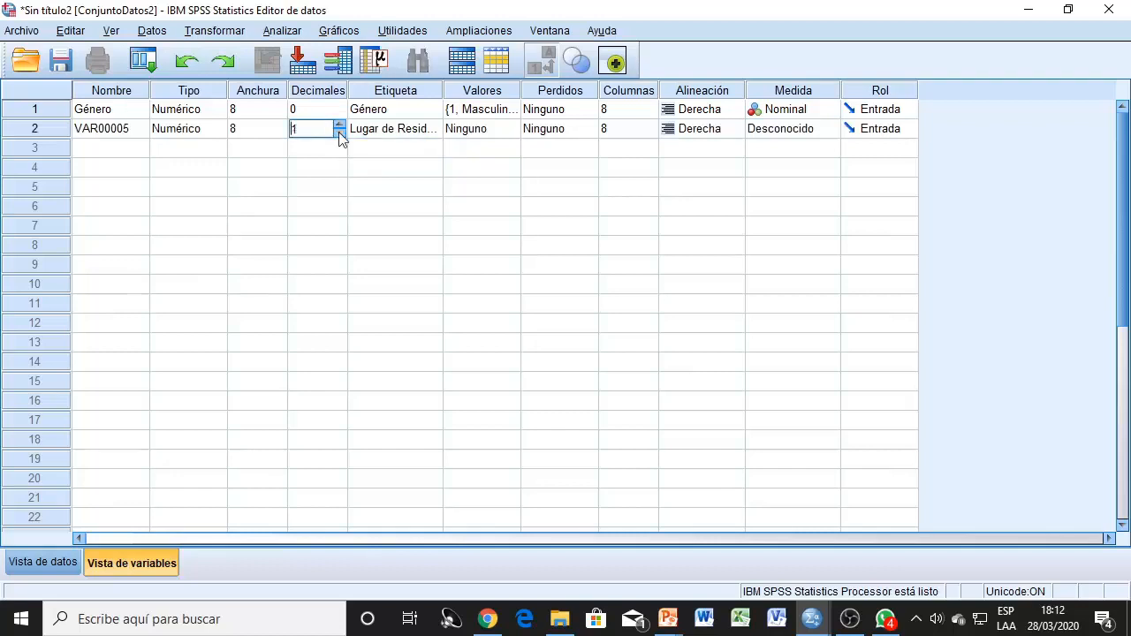
click(340, 134)
click(127, 132)
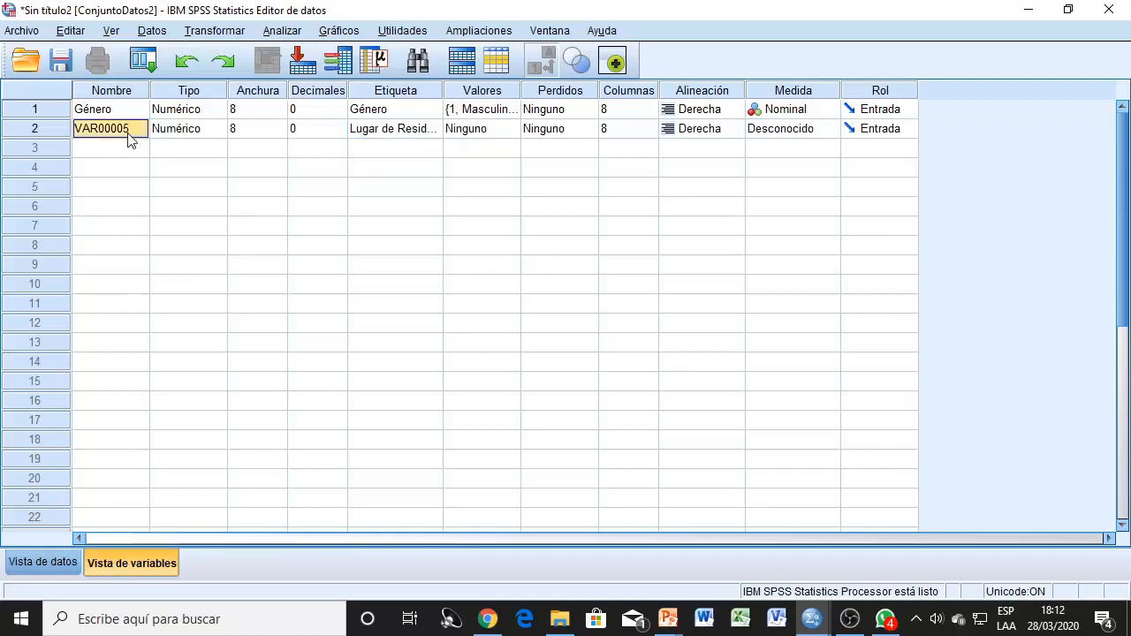
click(121, 92)
click(128, 129)
text(Residencia)
- Add the value label 1 = "El Alto" to the Residencia variable
click(485, 92)
click(489, 128)
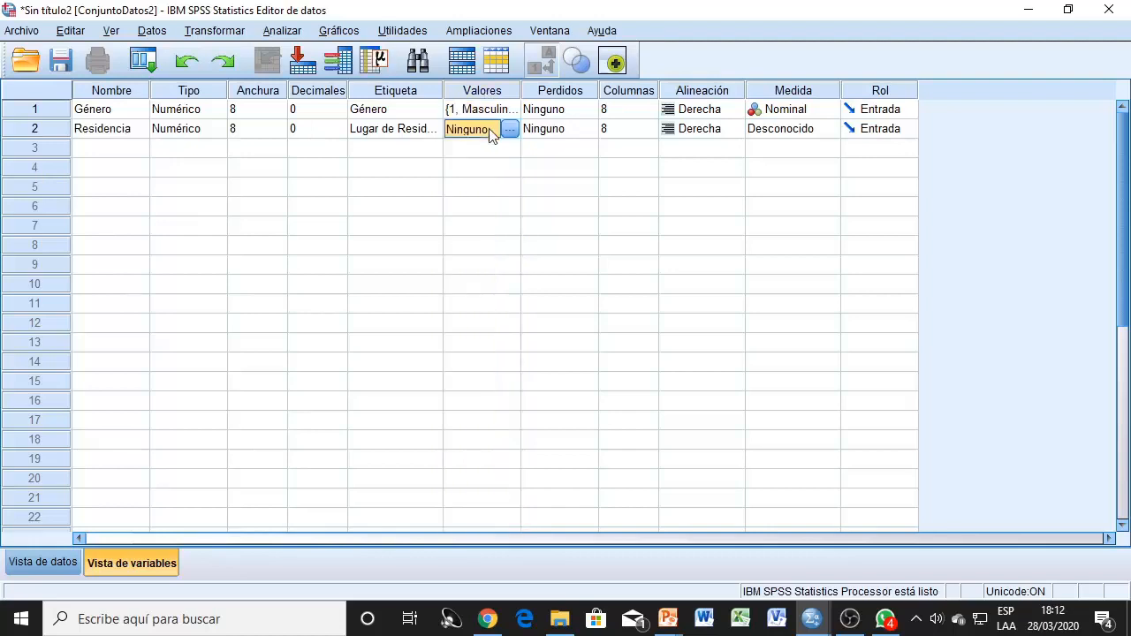
click(510, 130)
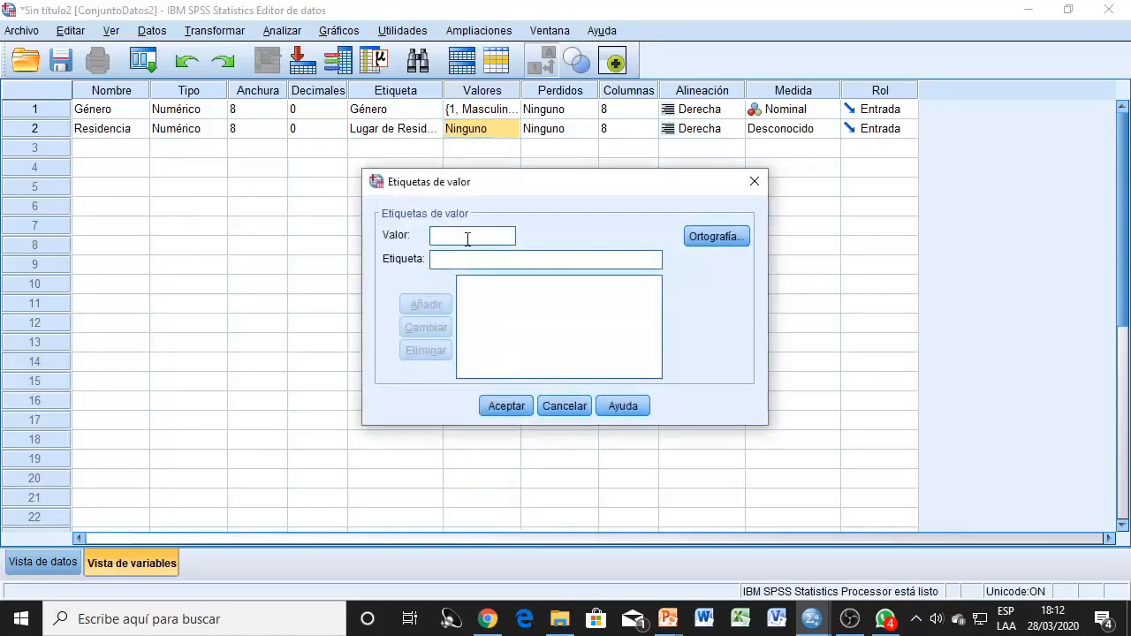
text(1 = ")
text(El A)
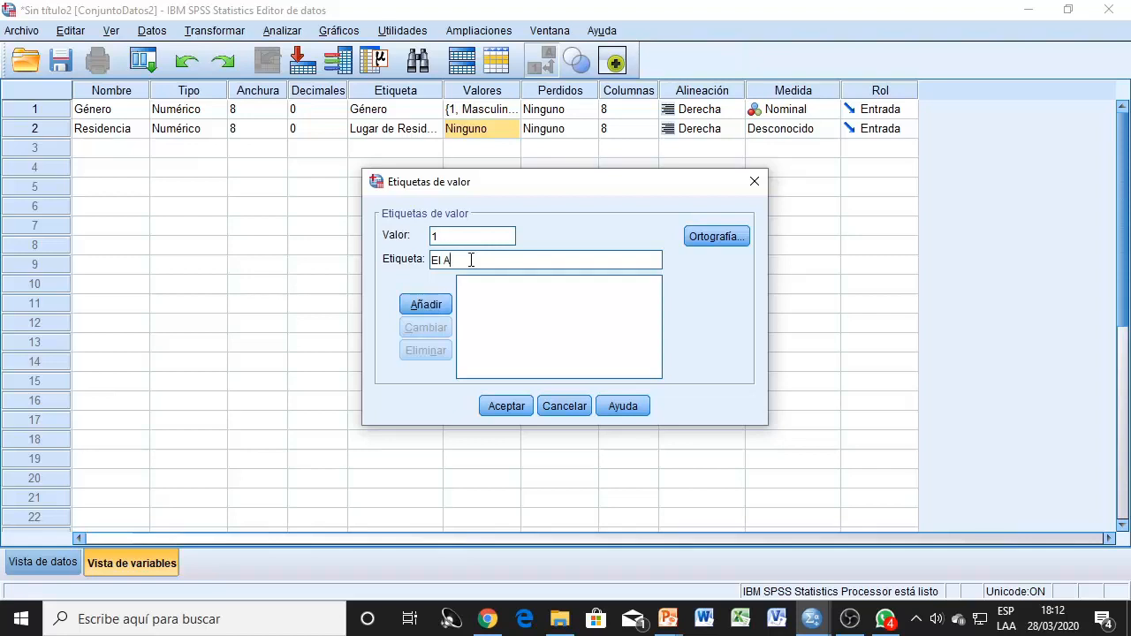
text(lto)
click(443, 309)
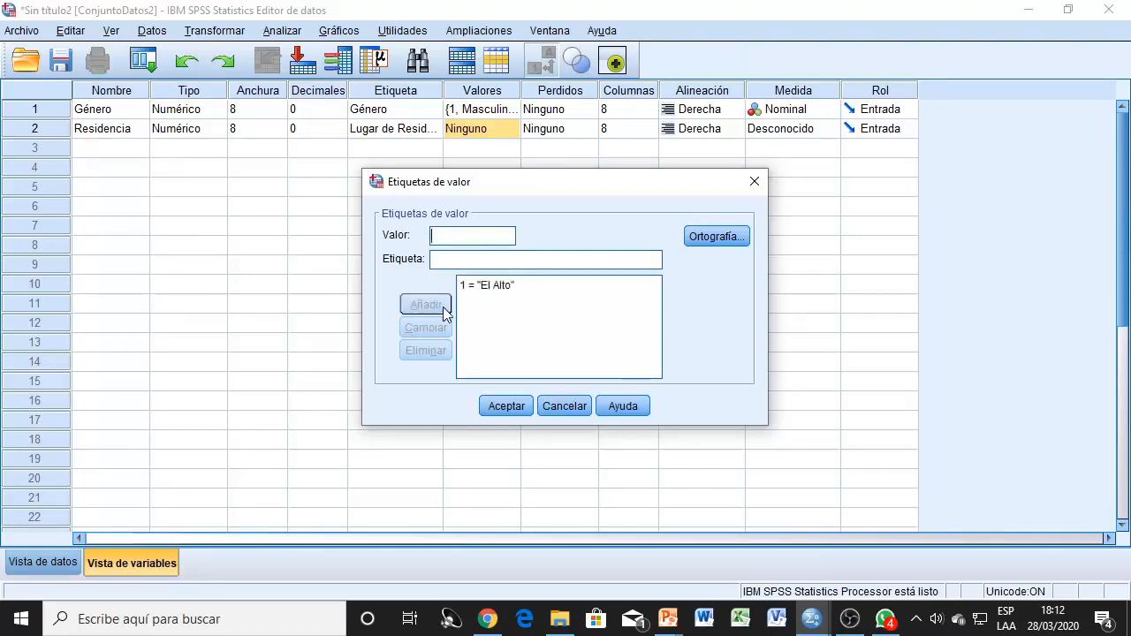
- Add the value label 2 = "La Paz" to the Residencia variable
text(2)
click(455, 260)
text(La Pa)
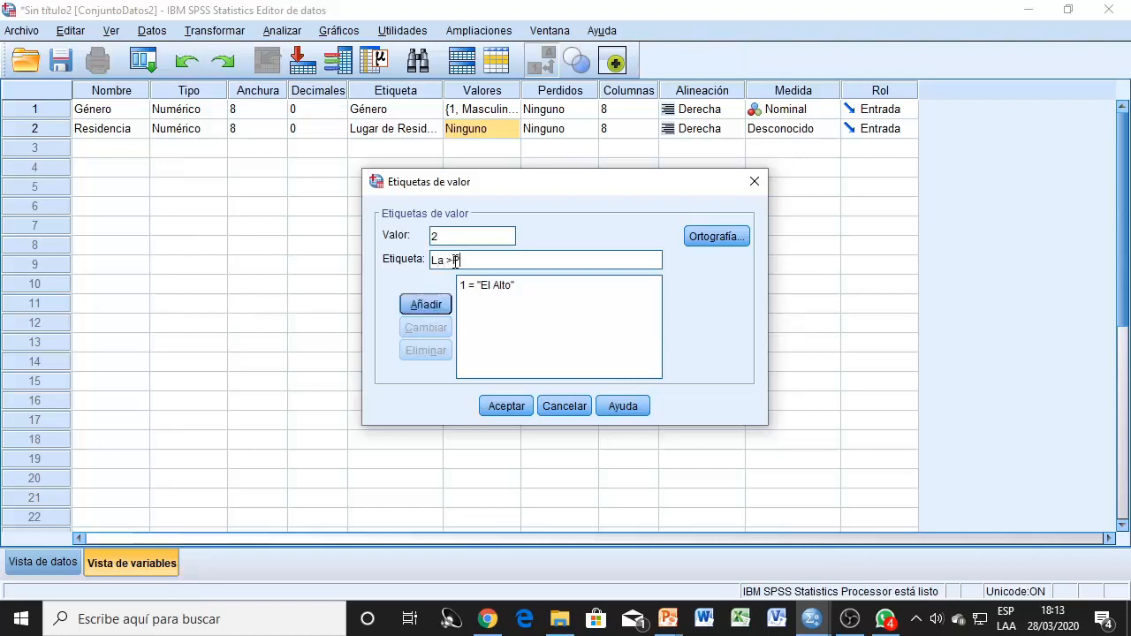
key(BackSpace)
key(BackSpace)
text(Paz)
click(428, 311)
- Add the value label 3 = "Viacha" to the Residencia variable
text(3)
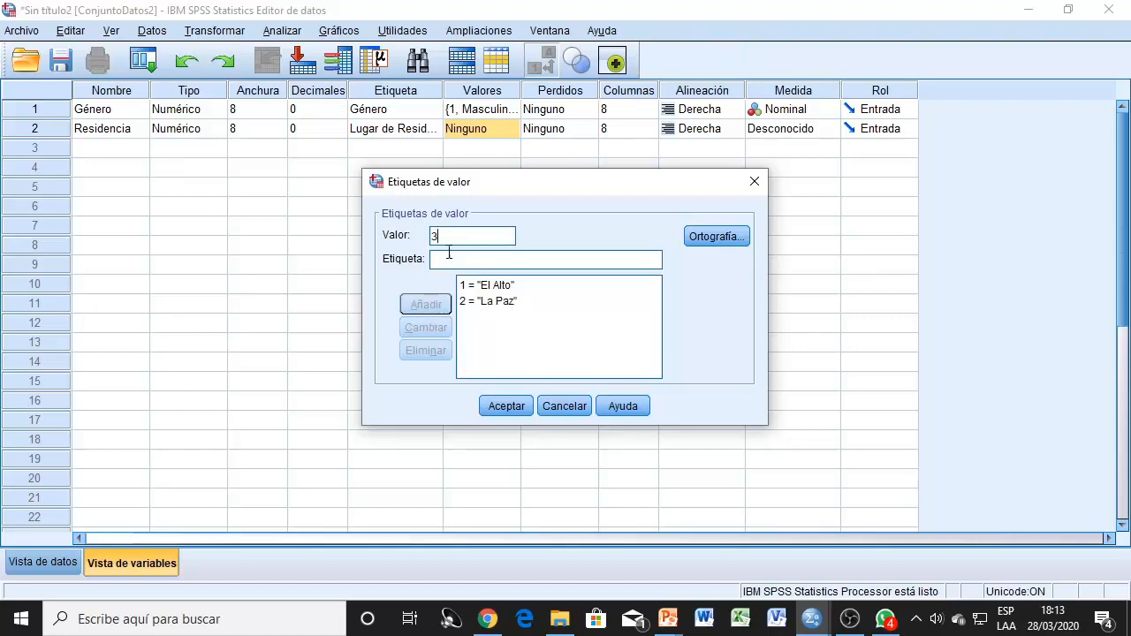
click(448, 257)
text(Viacha)
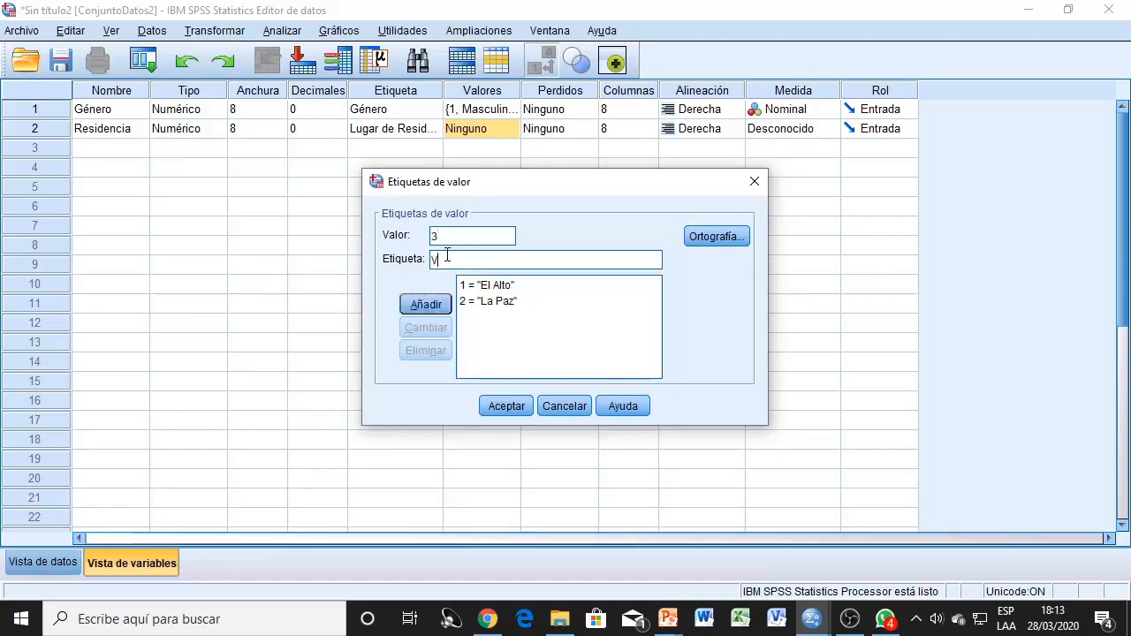
click(430, 309)
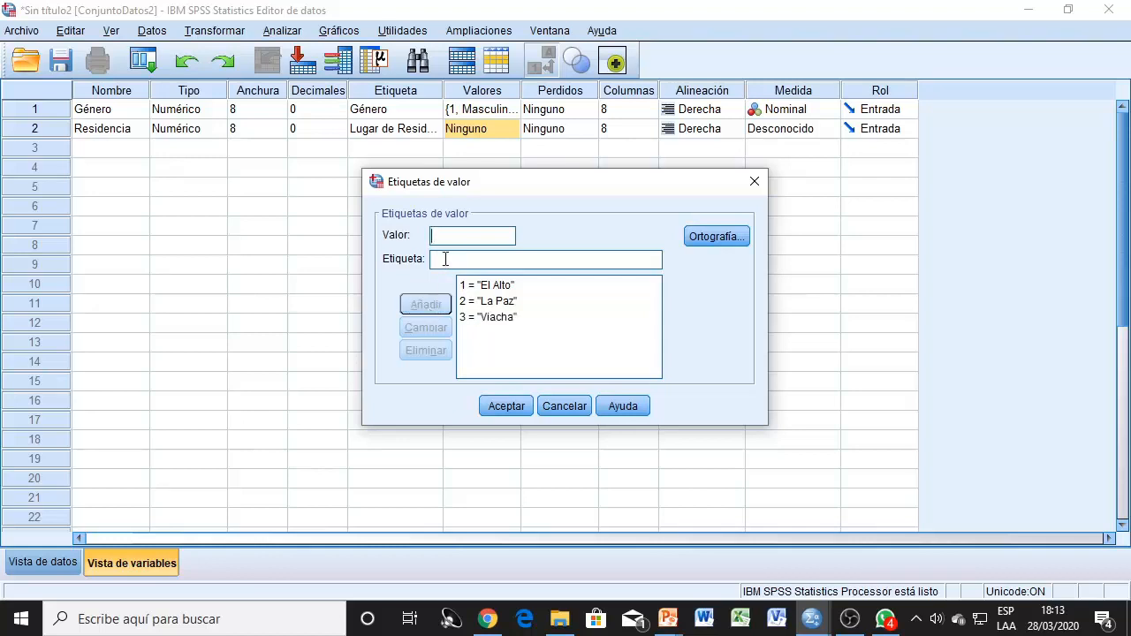
- Add the value label 4 = "Achocalla" to the Residencia variable and accept its value labels
text(4)
click(447, 260)
text(A)
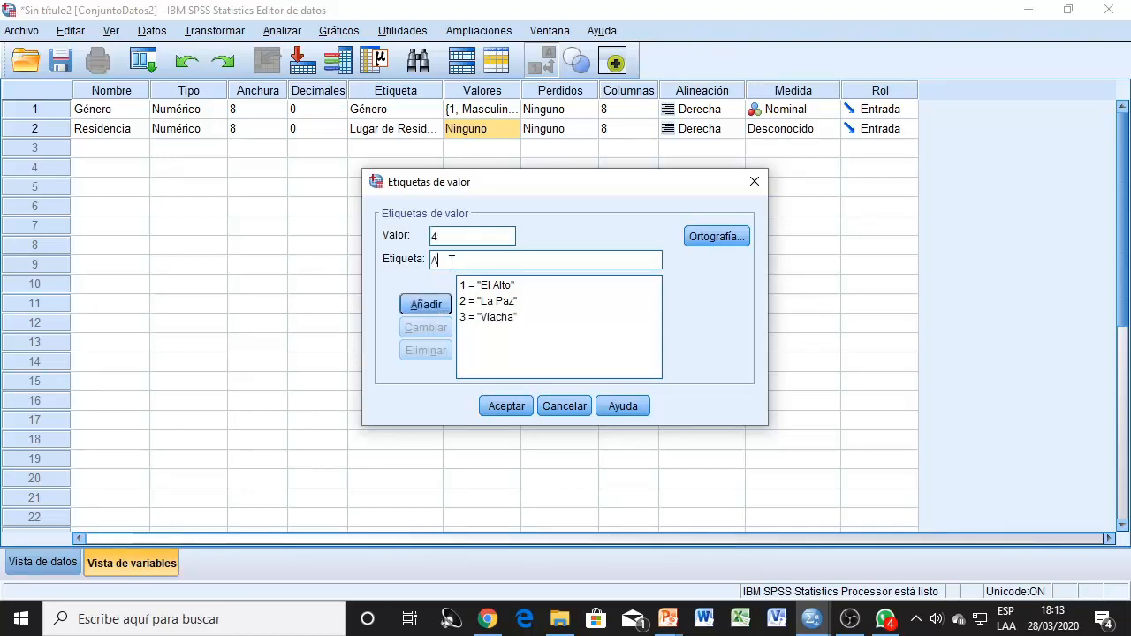
text(chocalla)
click(426, 304)
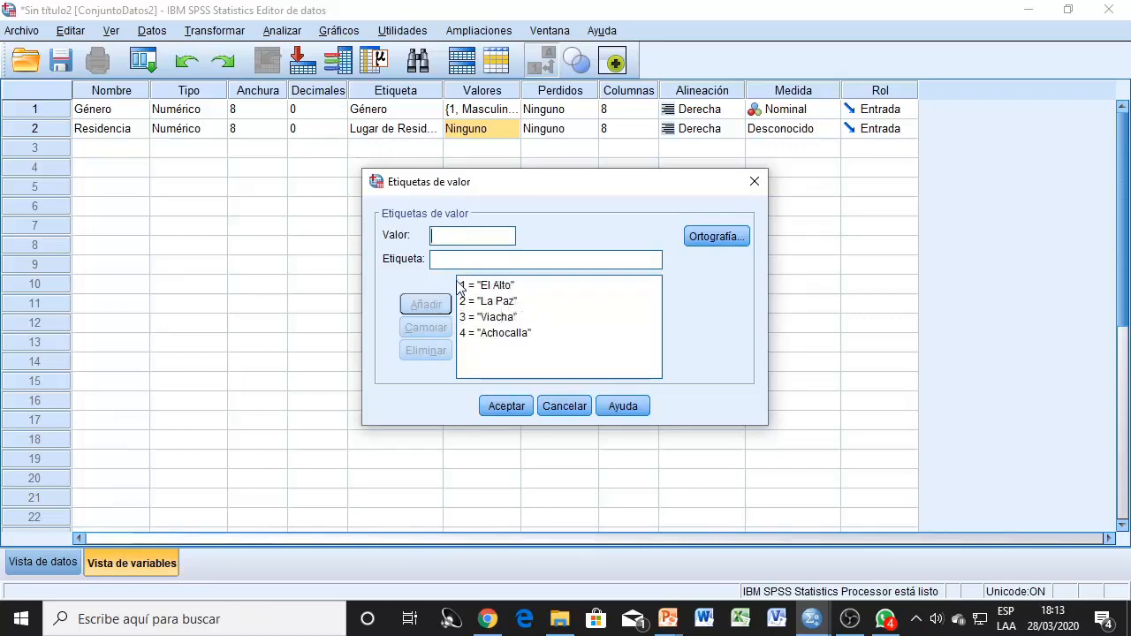
click(516, 303)
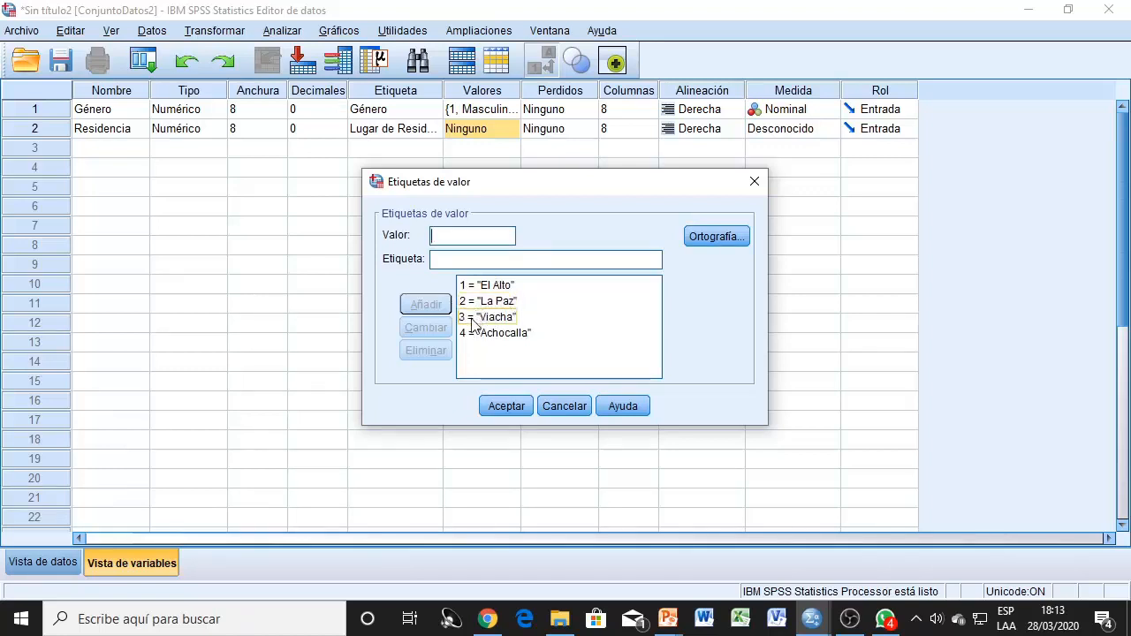
click(507, 409)
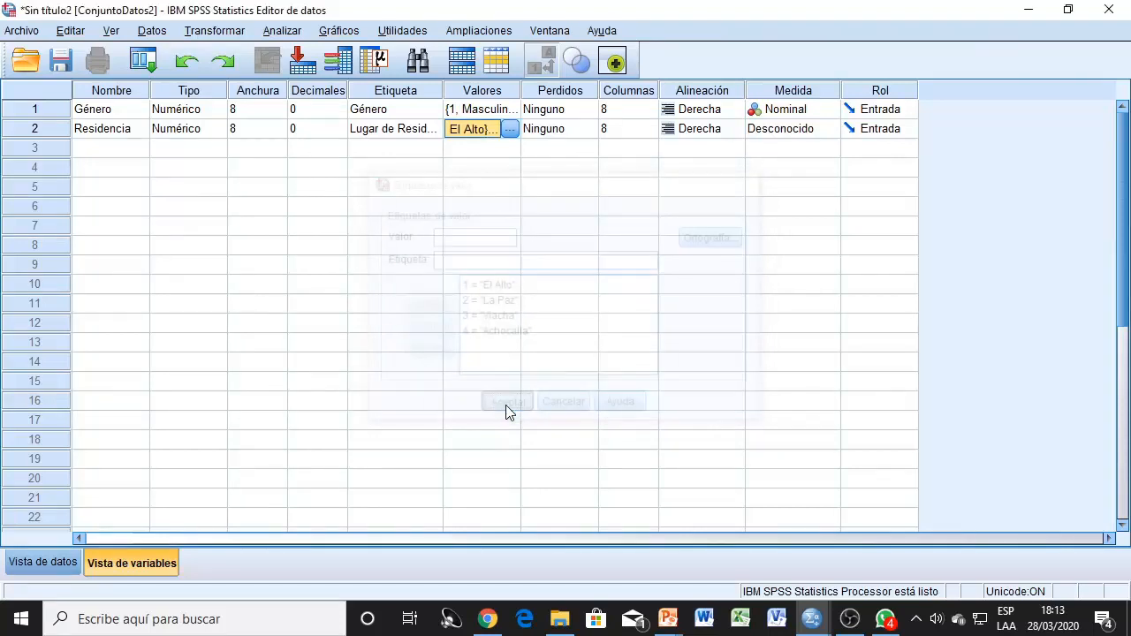
- Switch to Chrome to check the YouTube Studio live stream dashboard, and return to the untitled dataset in SPSS
mouse_move(490, 619)
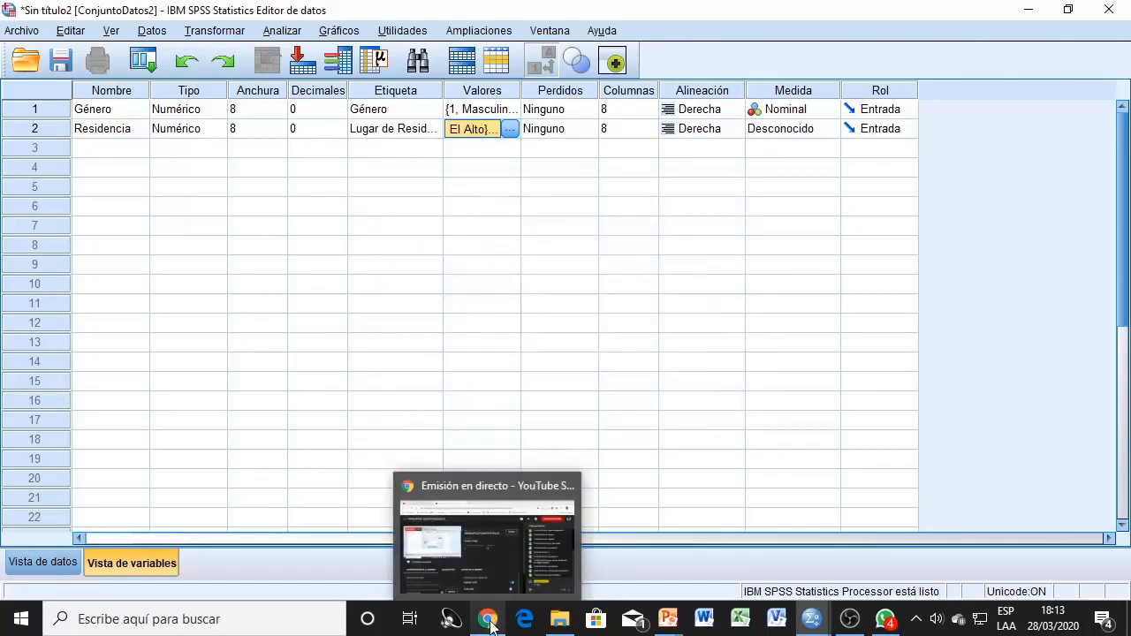
click(490, 620)
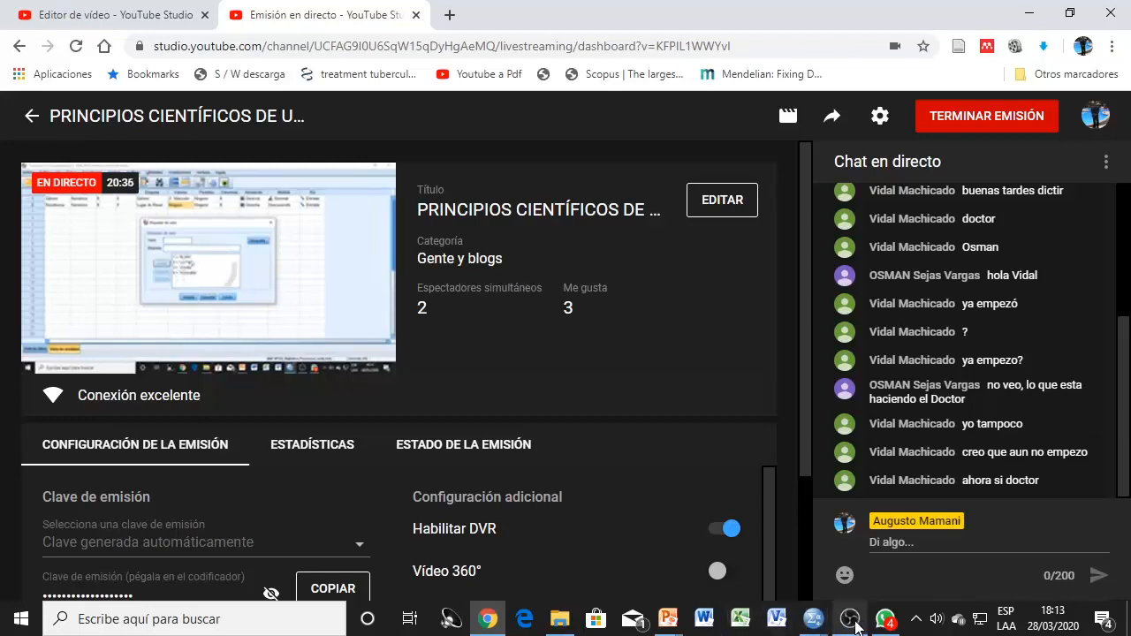
mouse_move(667, 624)
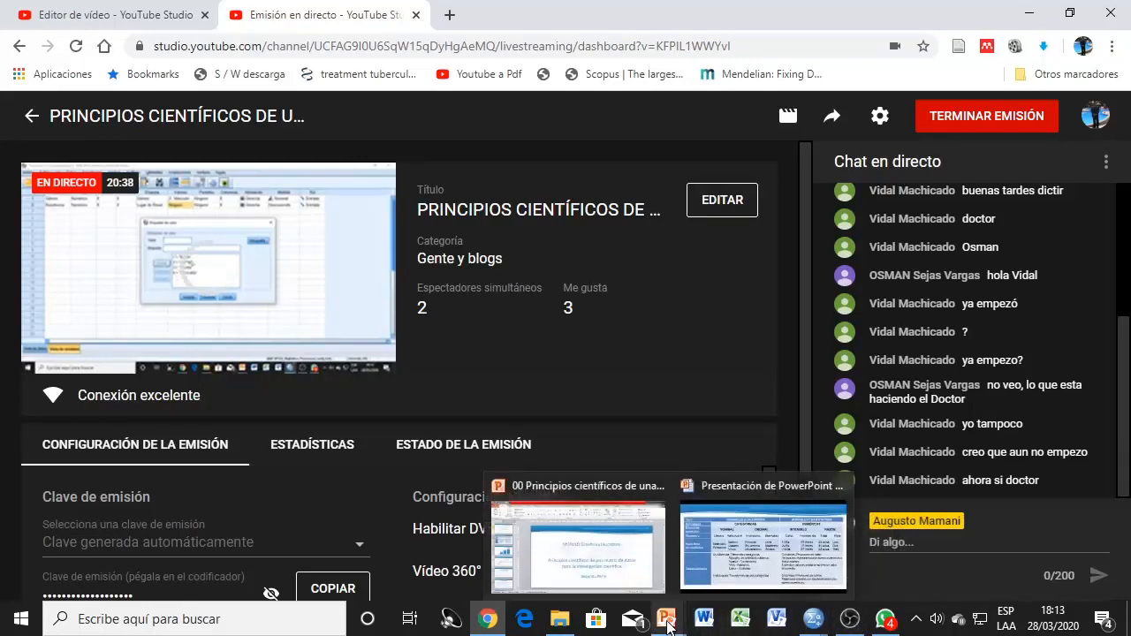
mouse_move(817, 624)
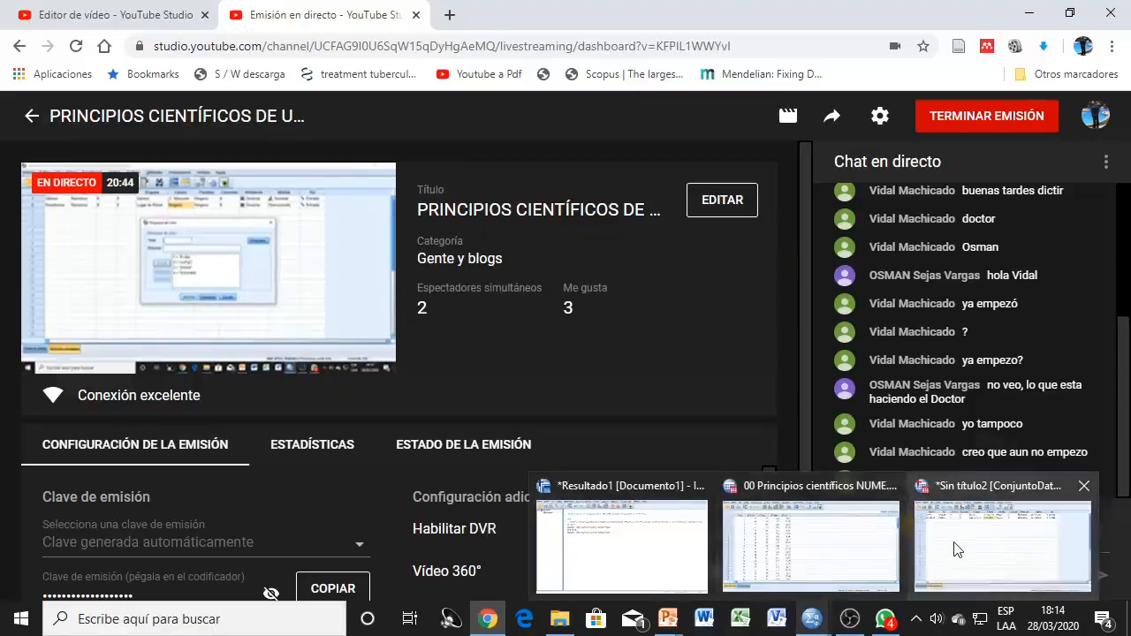
click(956, 550)
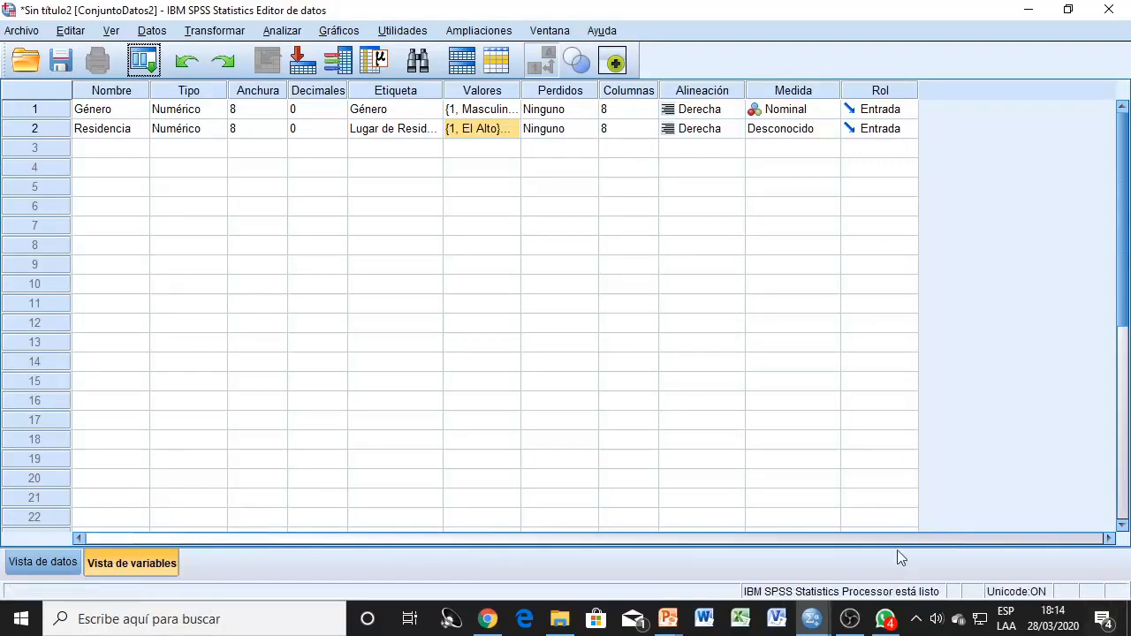
- Examine the Género and Residencia columns in the data view, and return to the variable definitions
click(65, 560)
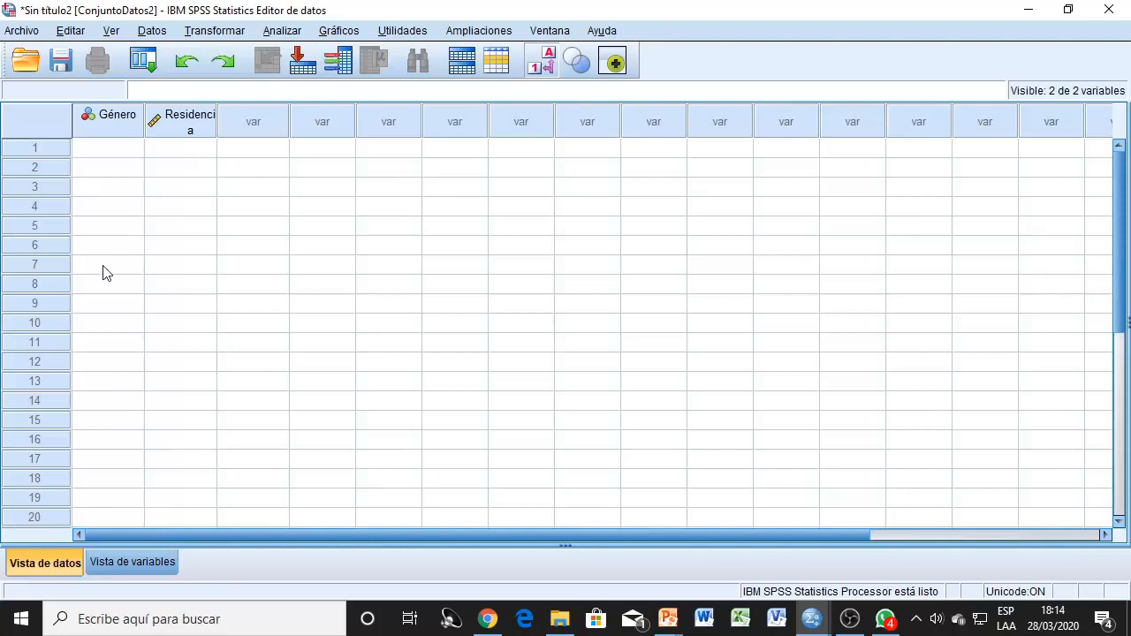
click(113, 131)
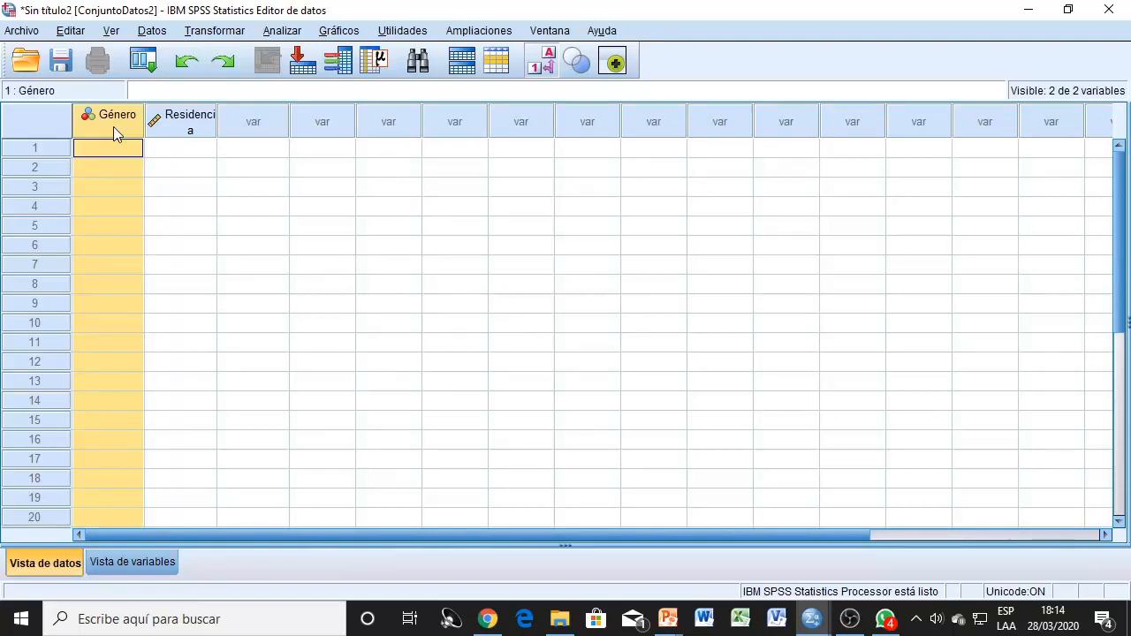
click(177, 122)
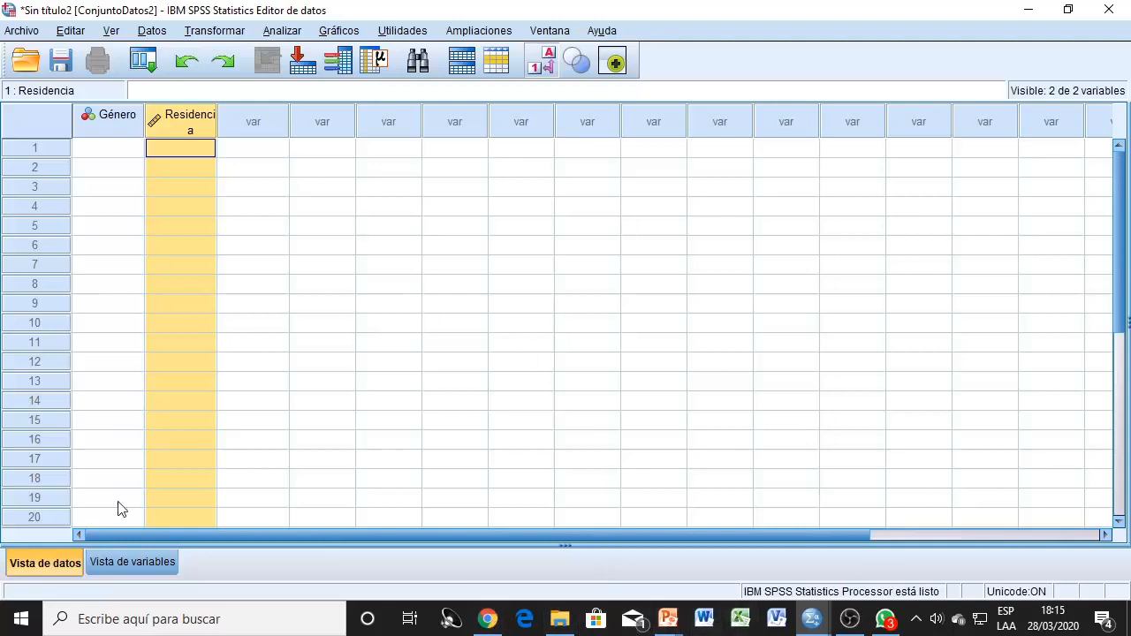
click(124, 567)
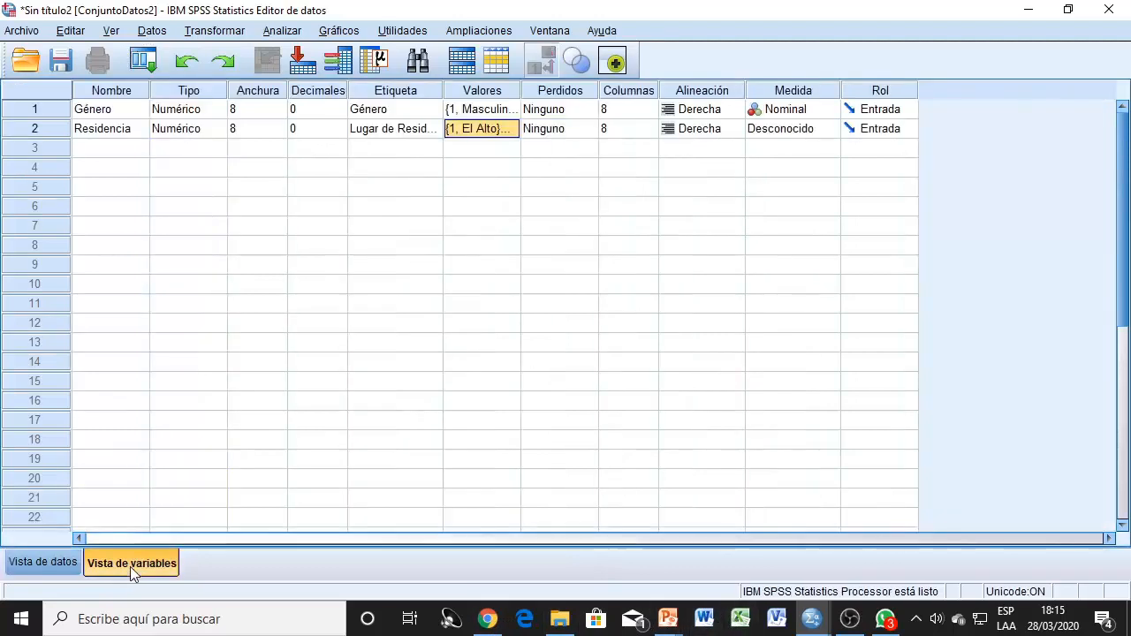
- Give the third variable the label "Nivel de instrucción" and set its decimals to 0
click(397, 155)
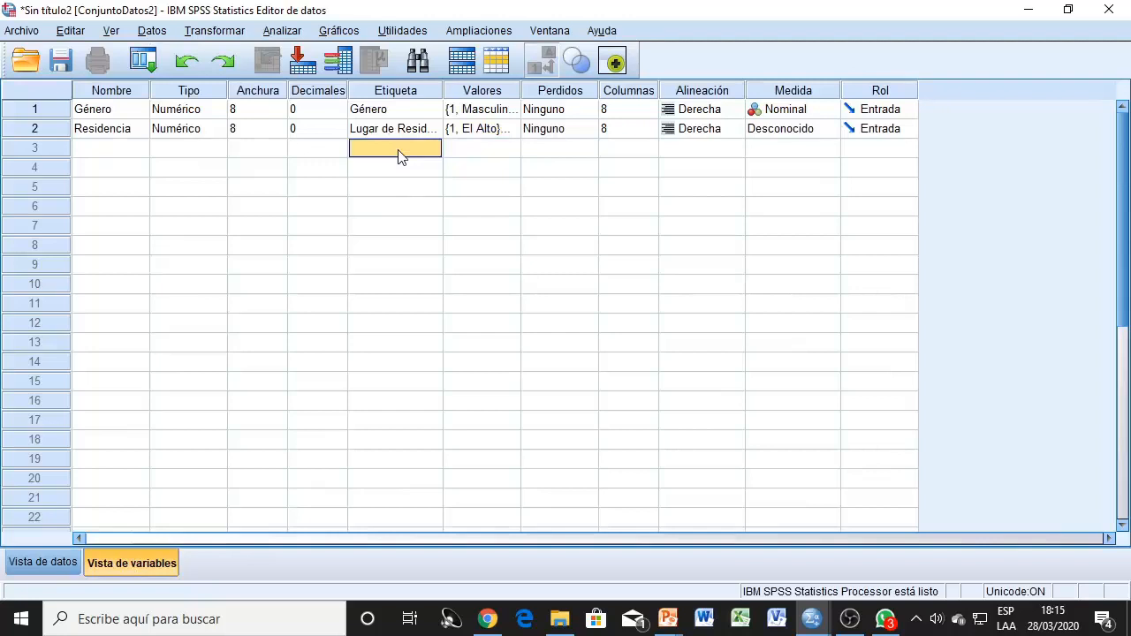
click(407, 88)
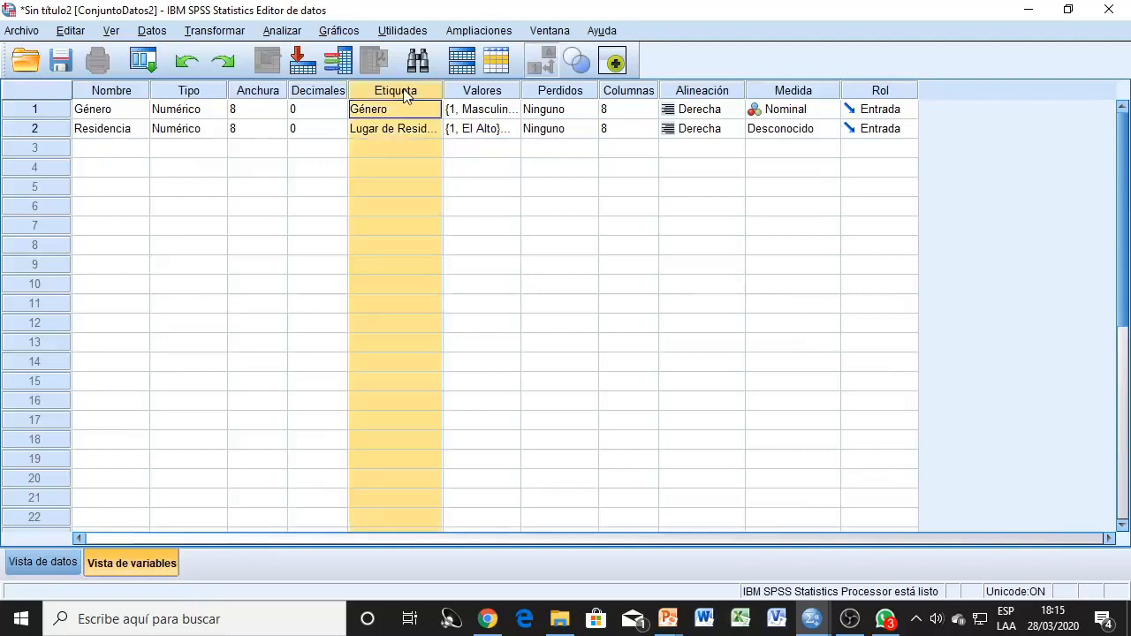
click(390, 150)
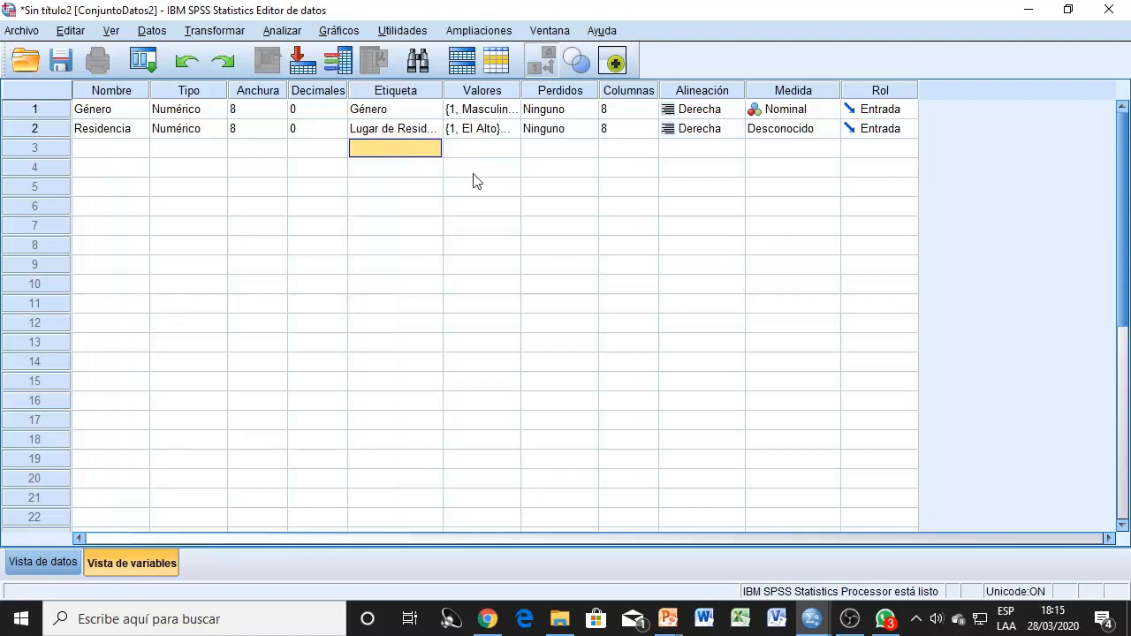
text(Nivel de instr)
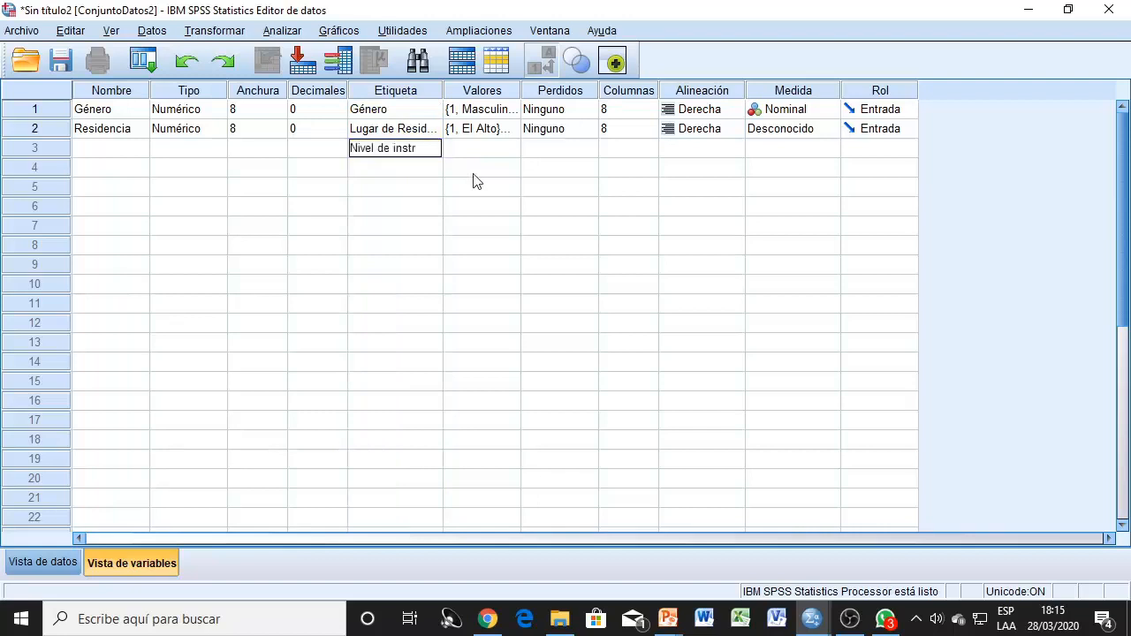
text(ucción)
click(303, 150)
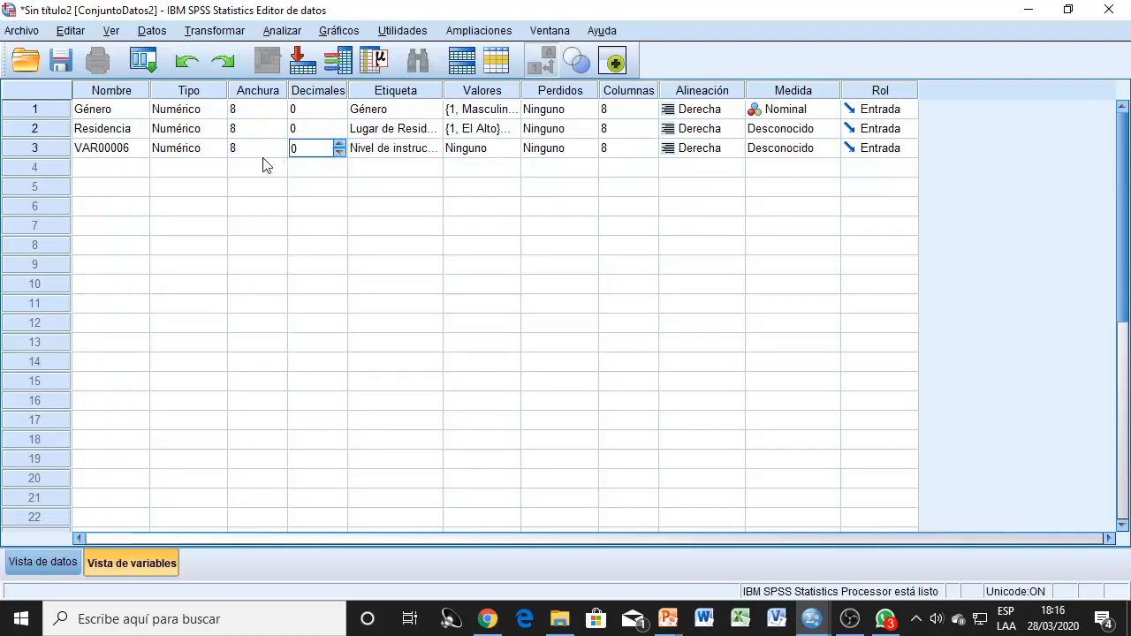
- Name the third variable "Nivel_Instrucción"
click(113, 150)
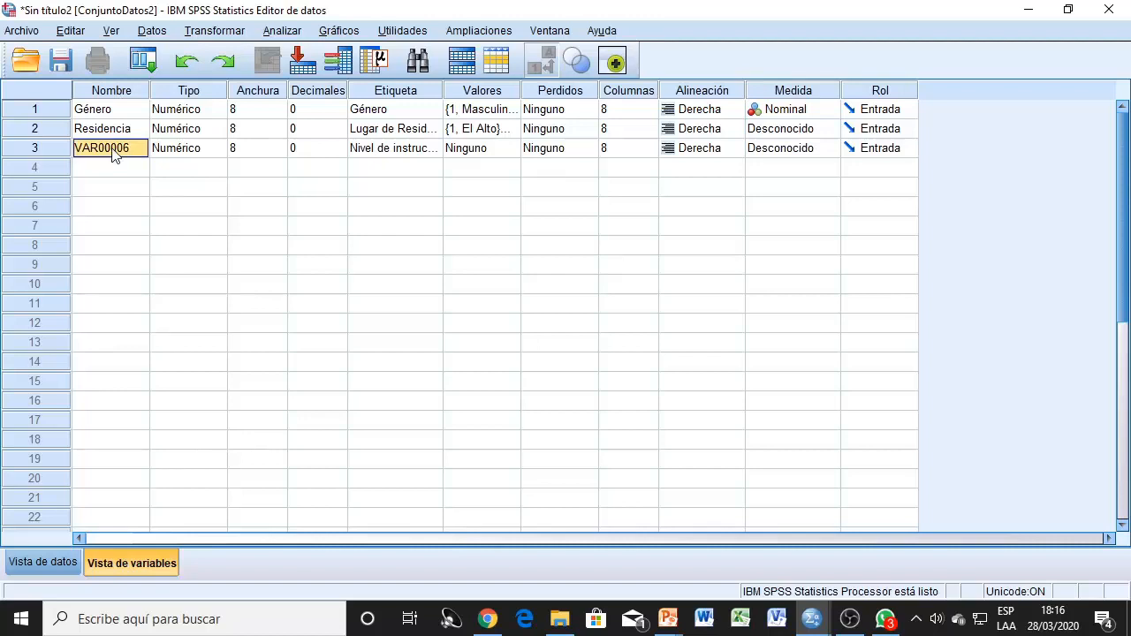
text(Nivel)
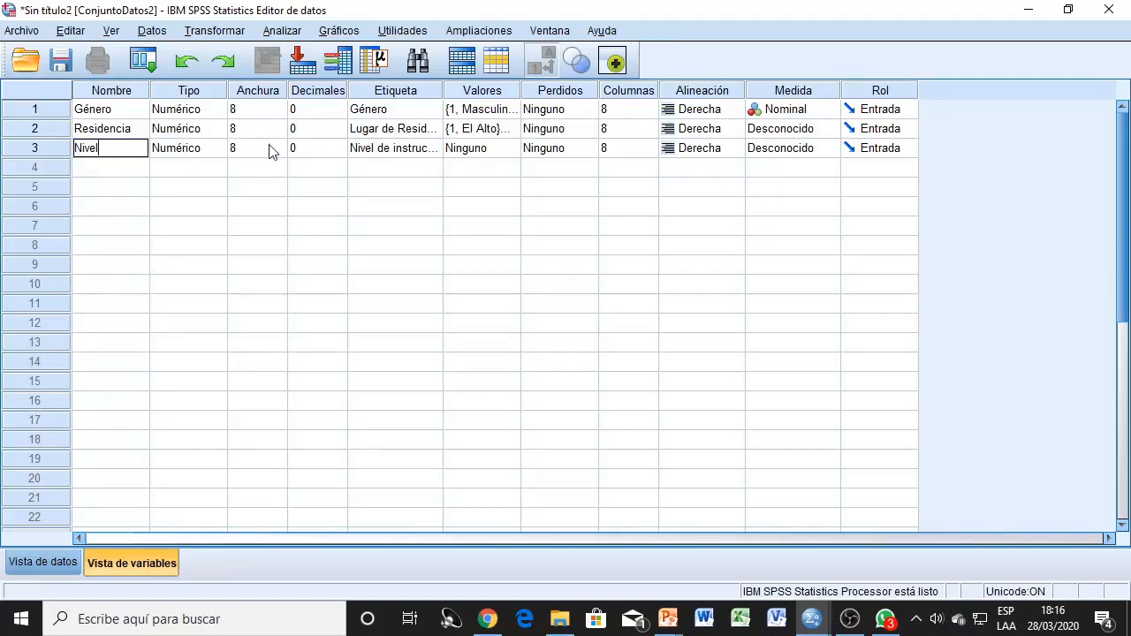
text(_Instrucción)
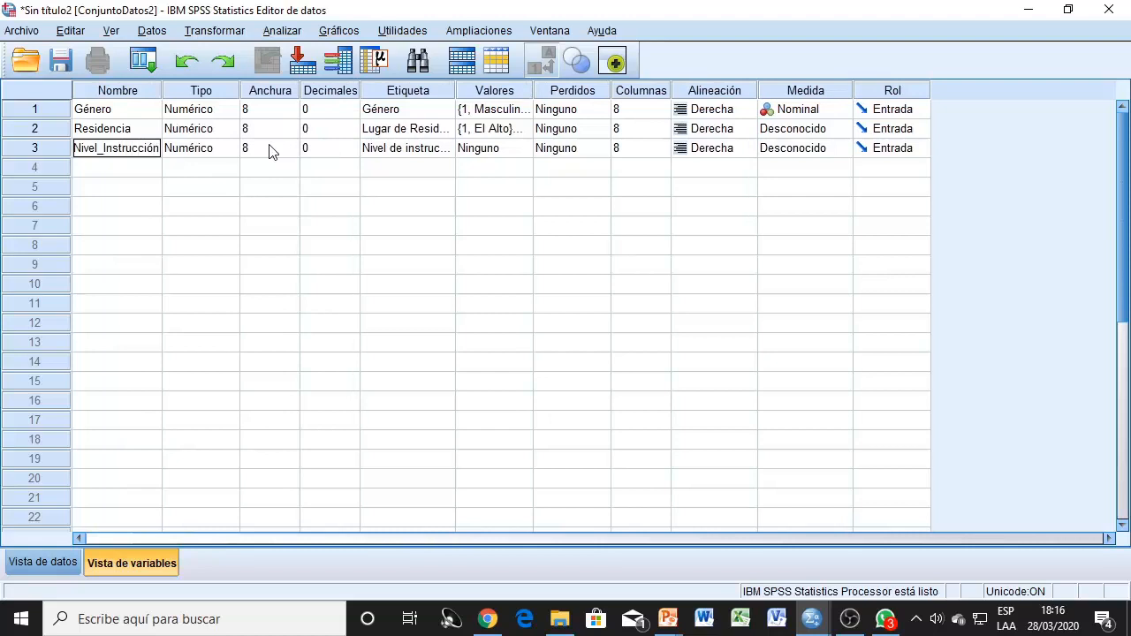
key(Tab)
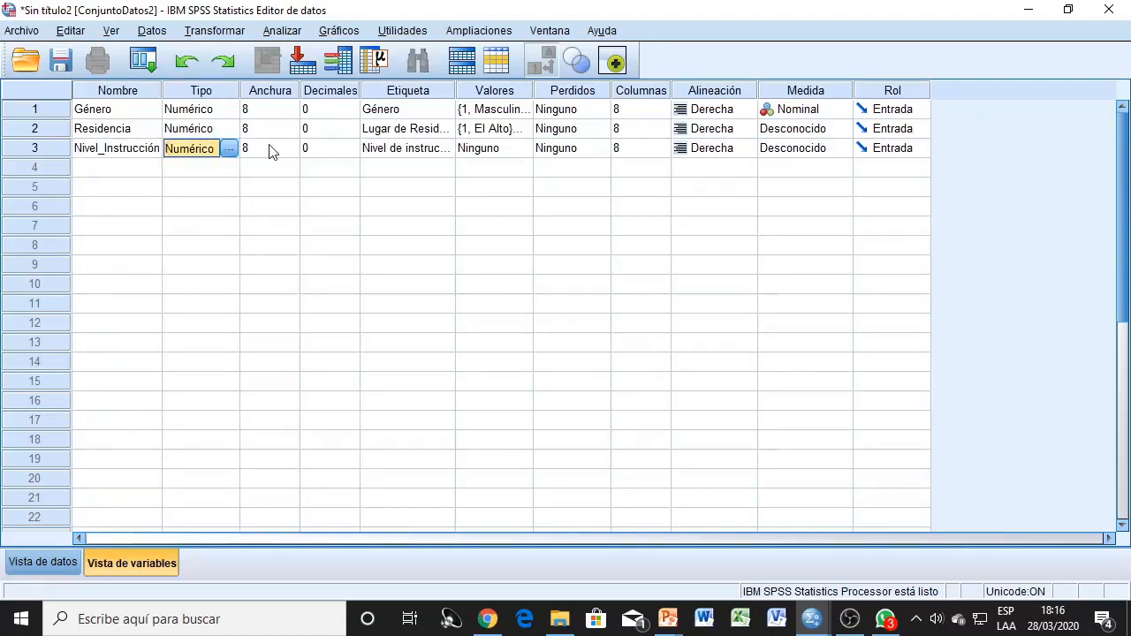
key(Tab)
key(Tab)
key(Tab)
key(Tab)
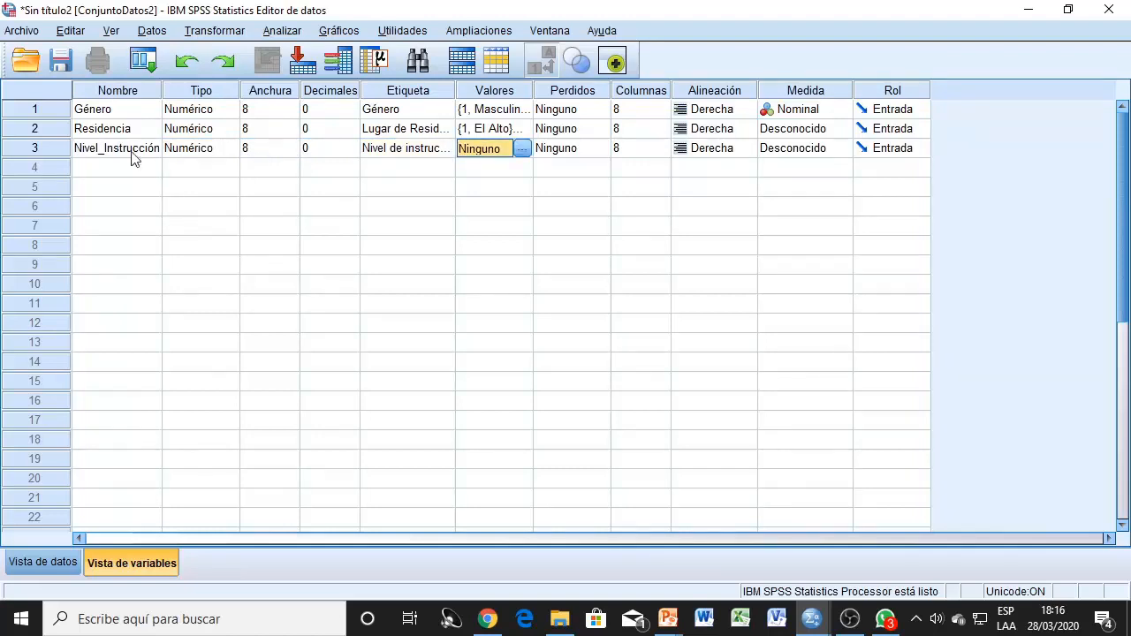
- Add the value label 1 = "Primaria" to the Nivel_Instrucción variable
click(140, 90)
click(45, 147)
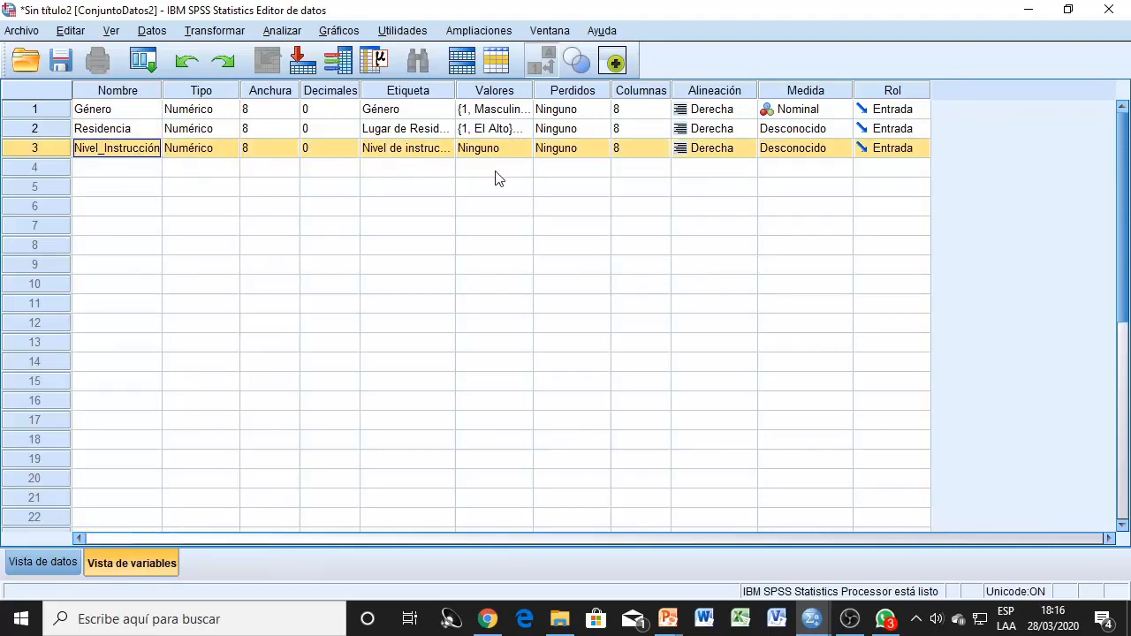
click(513, 150)
click(522, 149)
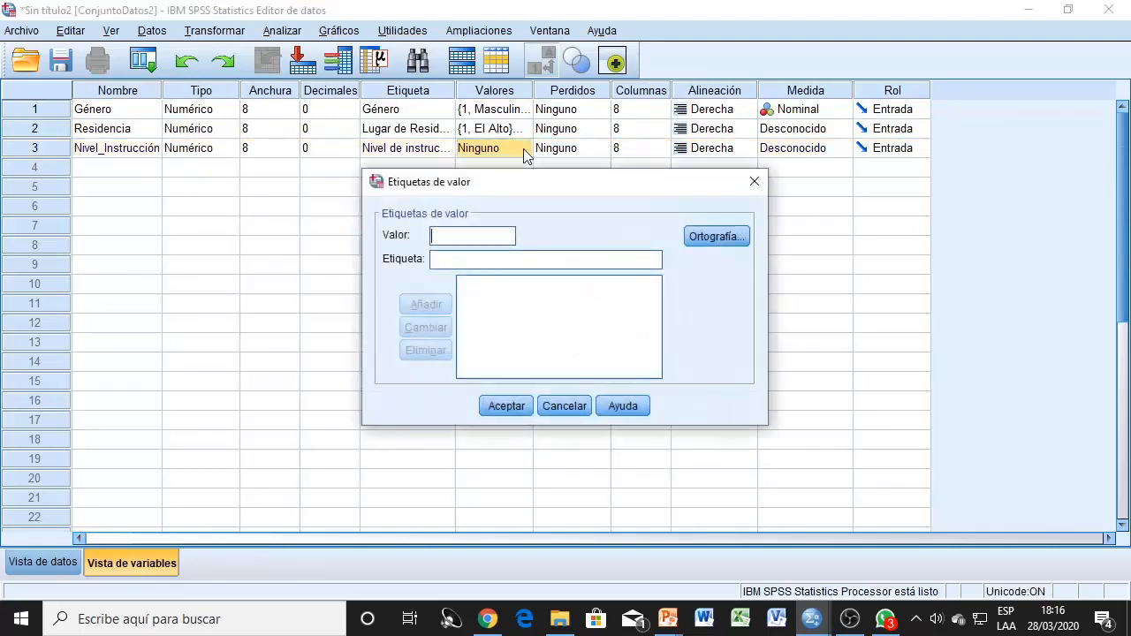
click(483, 260)
text(Pri)
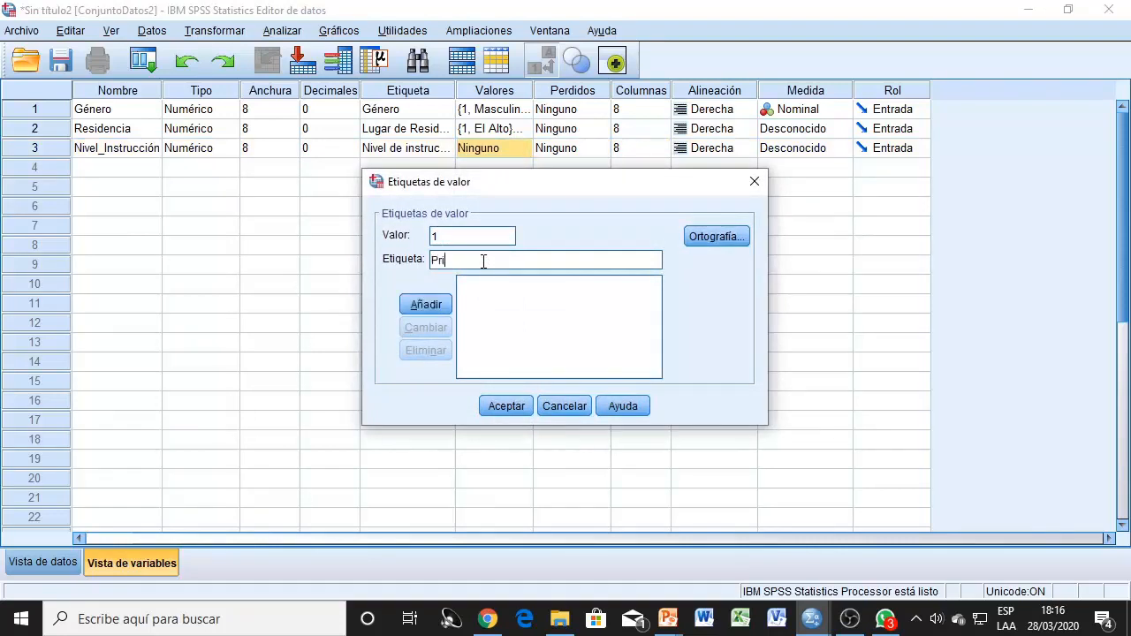
text(maria)
click(433, 305)
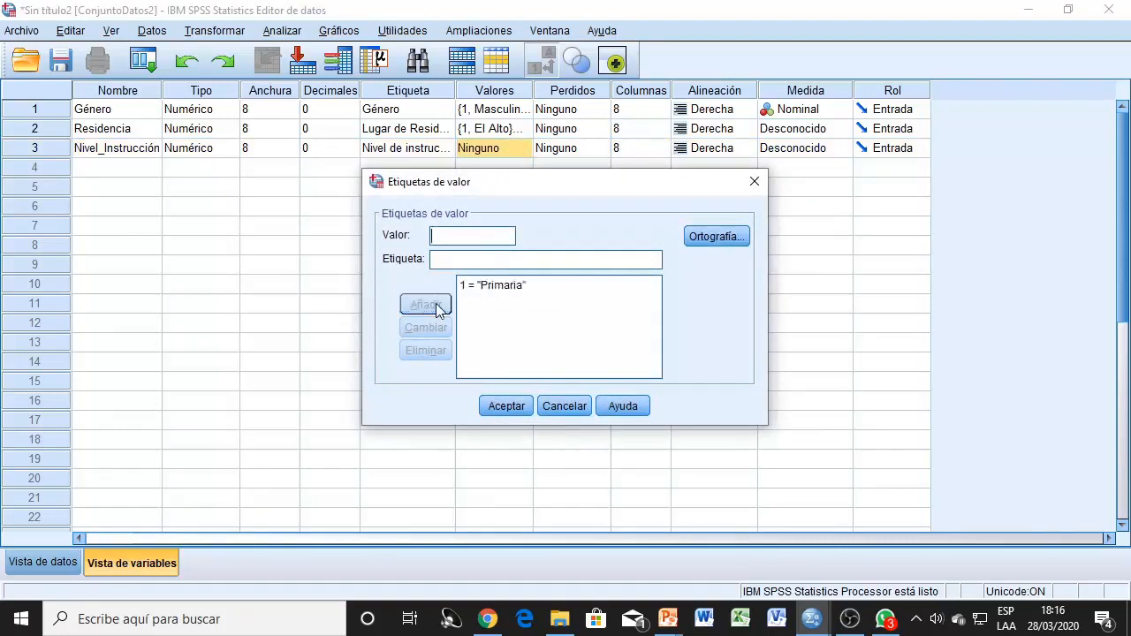
- Add the value label 2 = "Secundaria" to the Nivel_Instrucción variable
click(474, 260)
text(Secundaria)
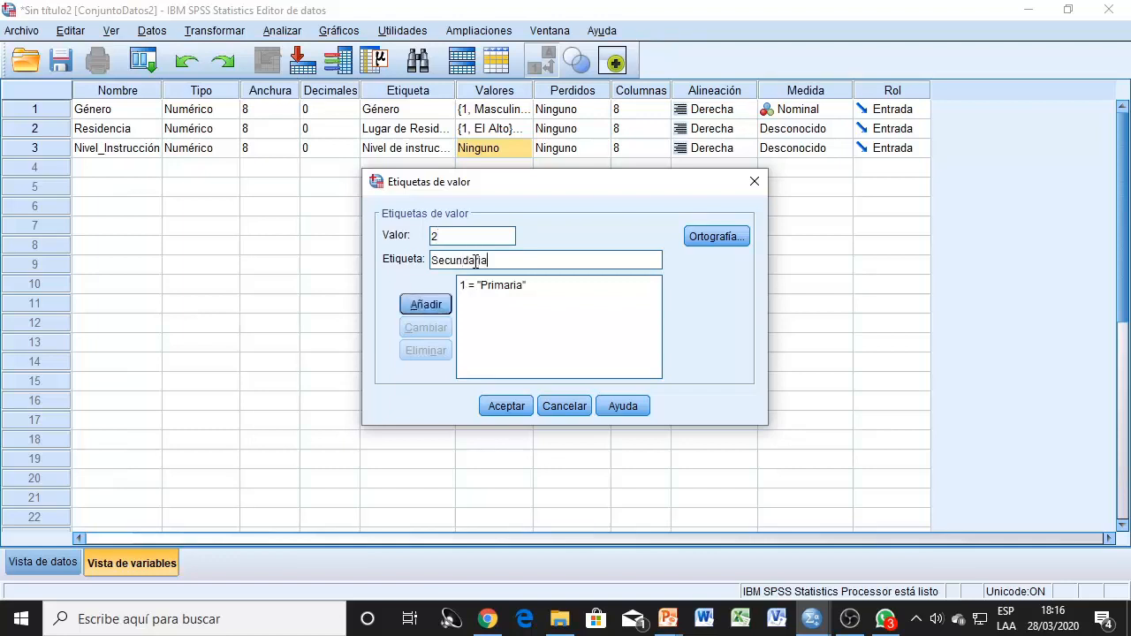
click(421, 304)
- Add the value label 3 = "Universitario" to the Nivel_Instrucción variable and accept its value labels
click(456, 237)
text(3)
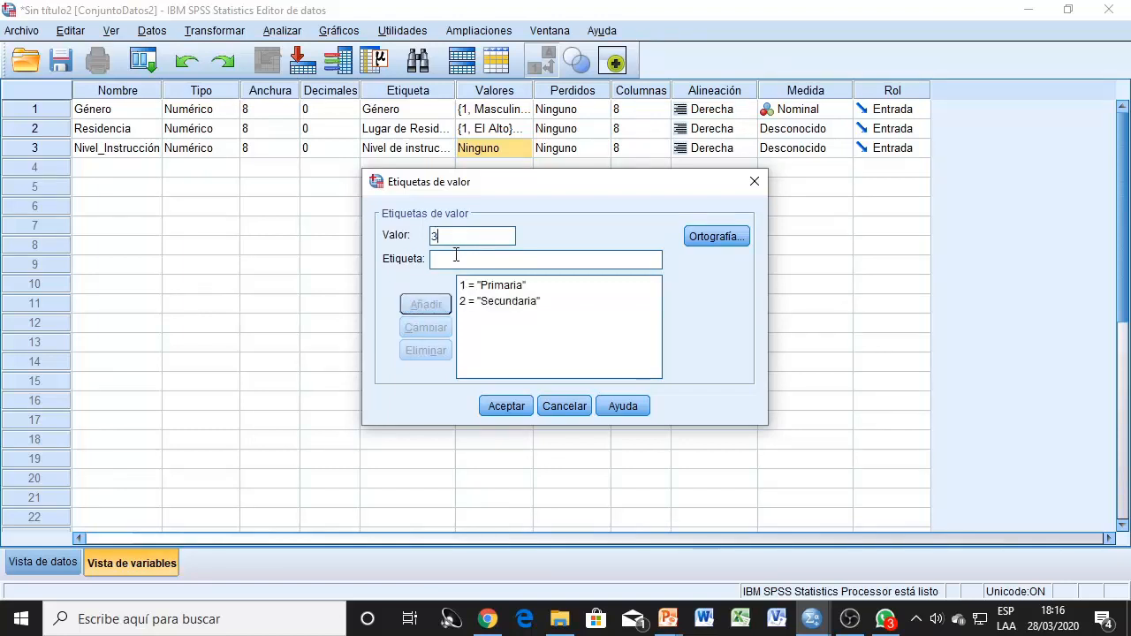
text(Universitario)
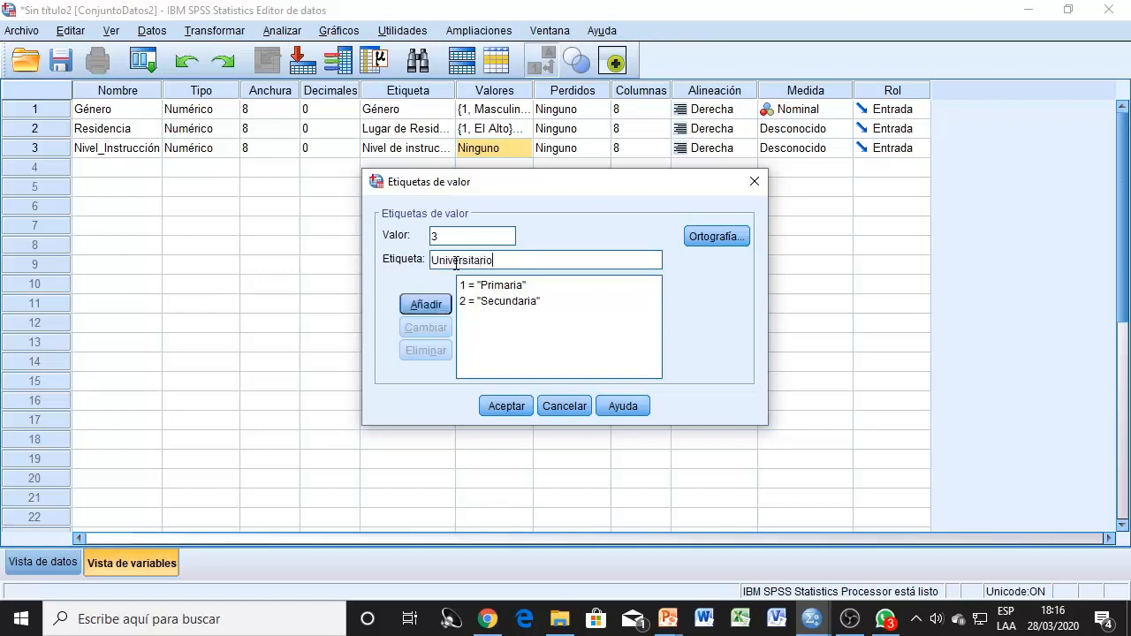
click(429, 305)
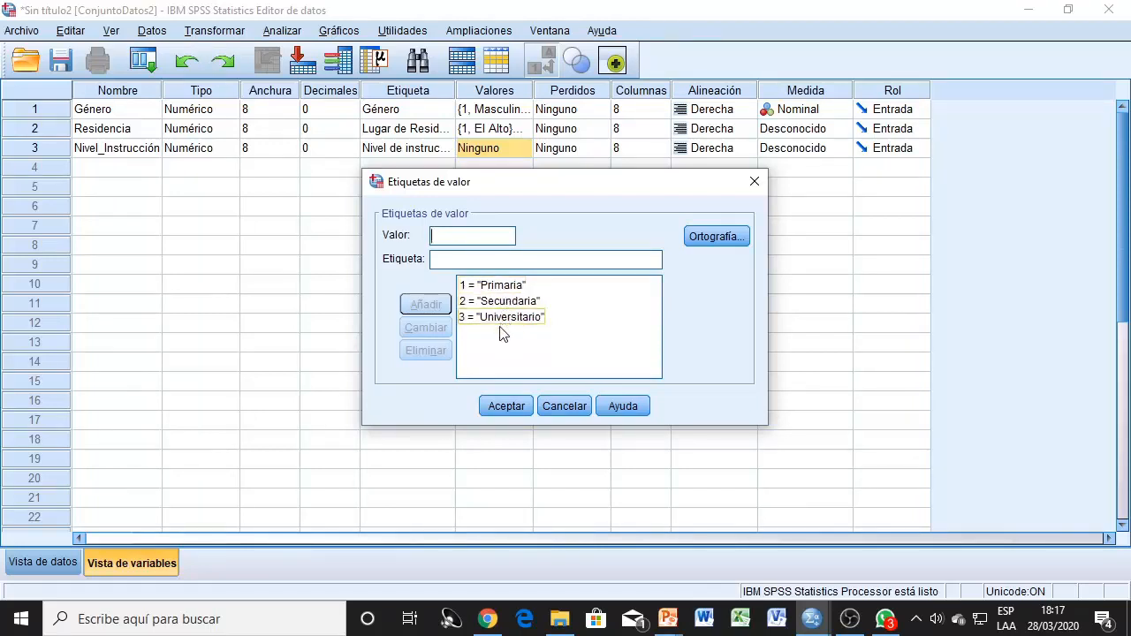
click(501, 408)
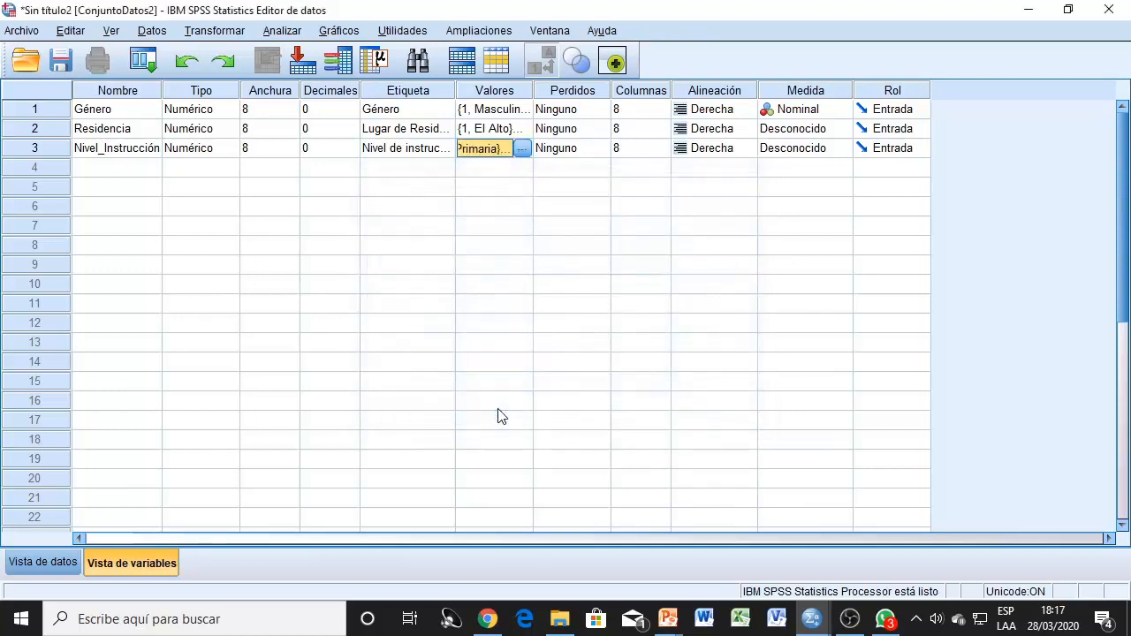
- Set the measurement level of the Residencia variable to Nominal
click(35, 131)
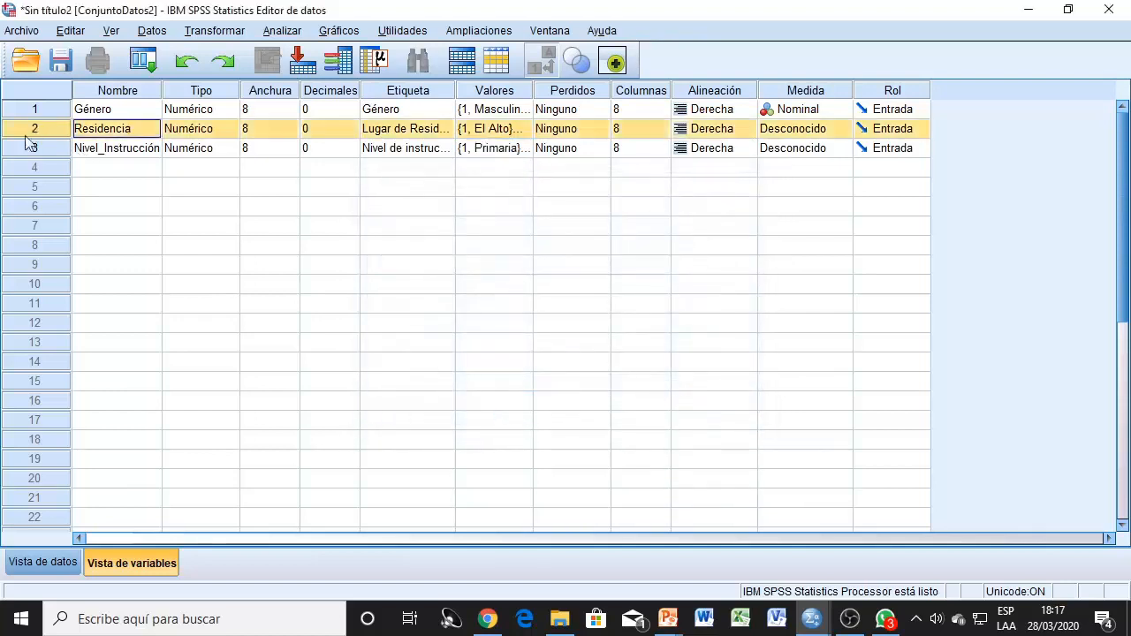
click(809, 129)
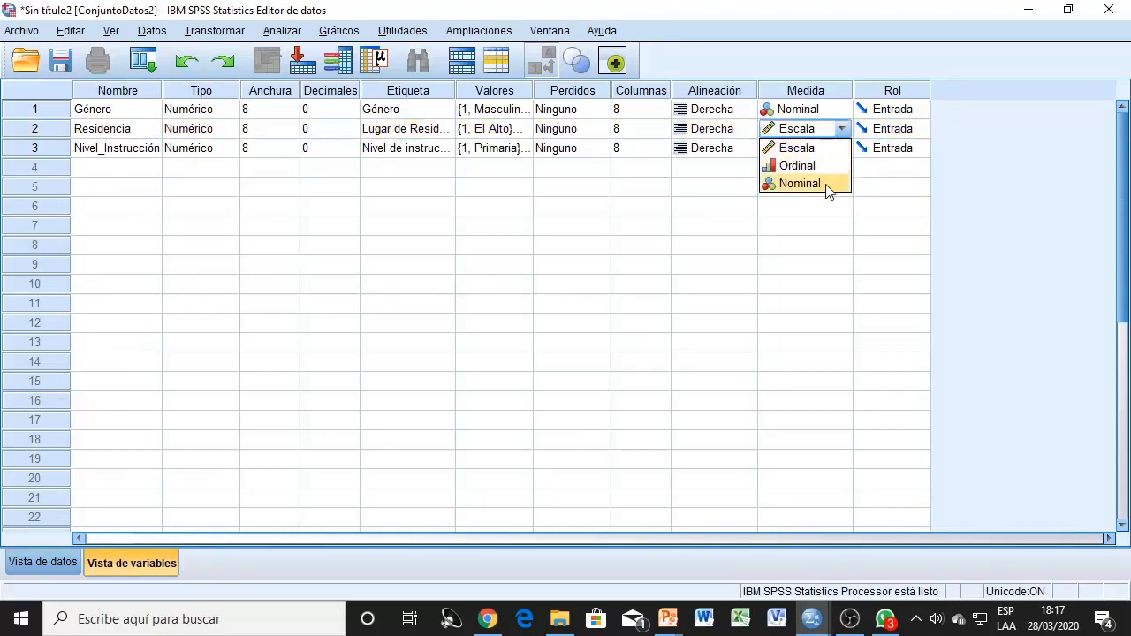
click(829, 183)
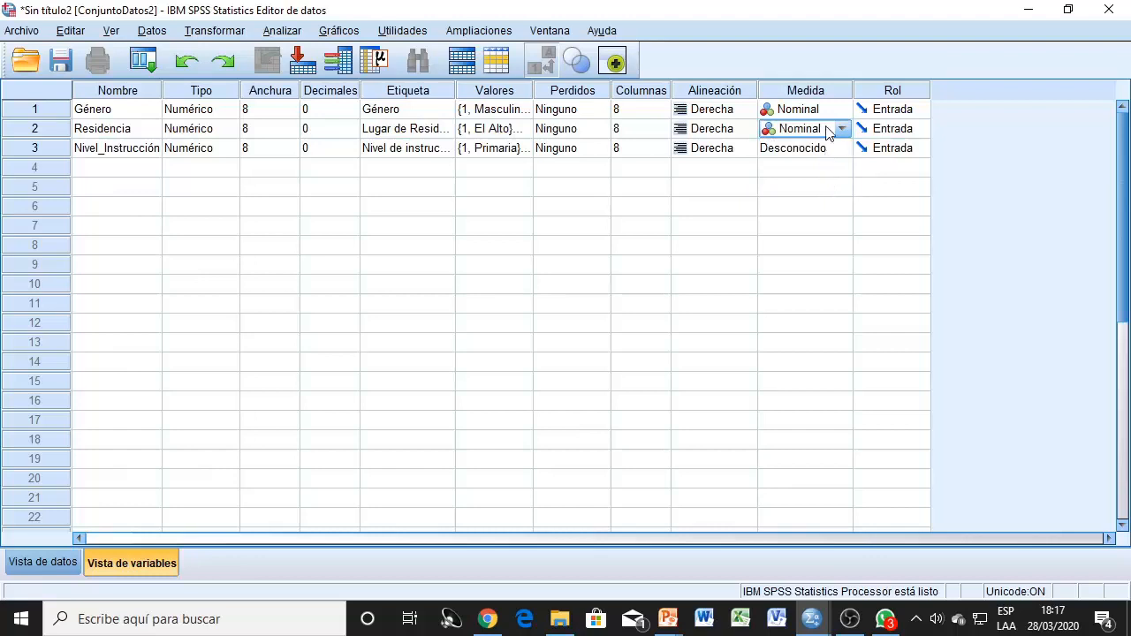
- Set the measurement level of the Nivel_Instrucción variable to Ordinal
click(40, 148)
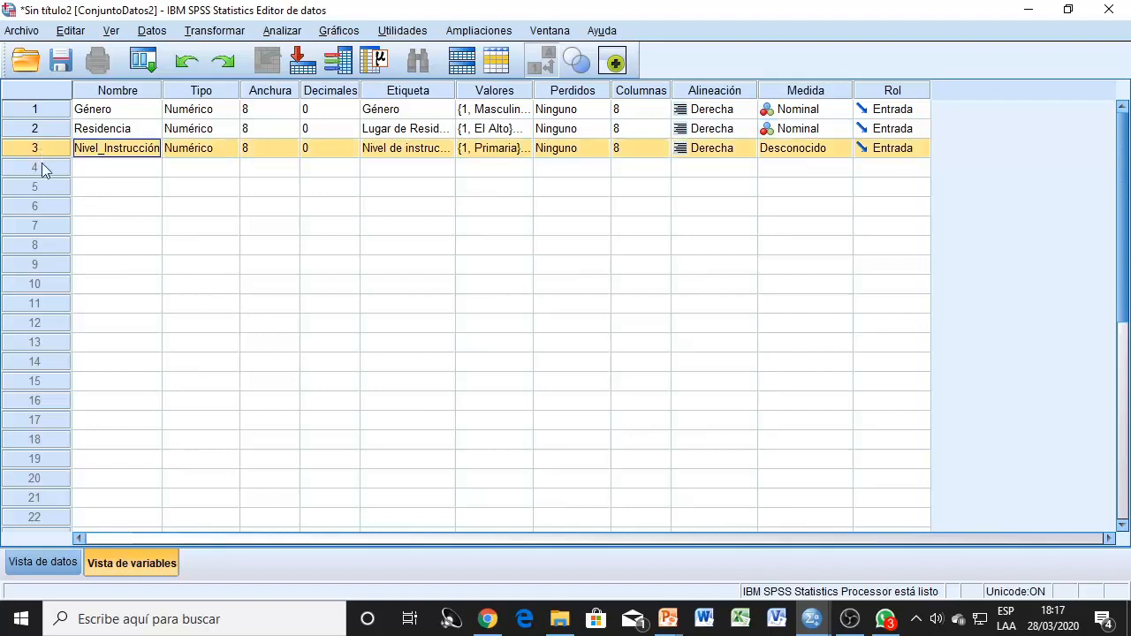
click(822, 157)
click(817, 186)
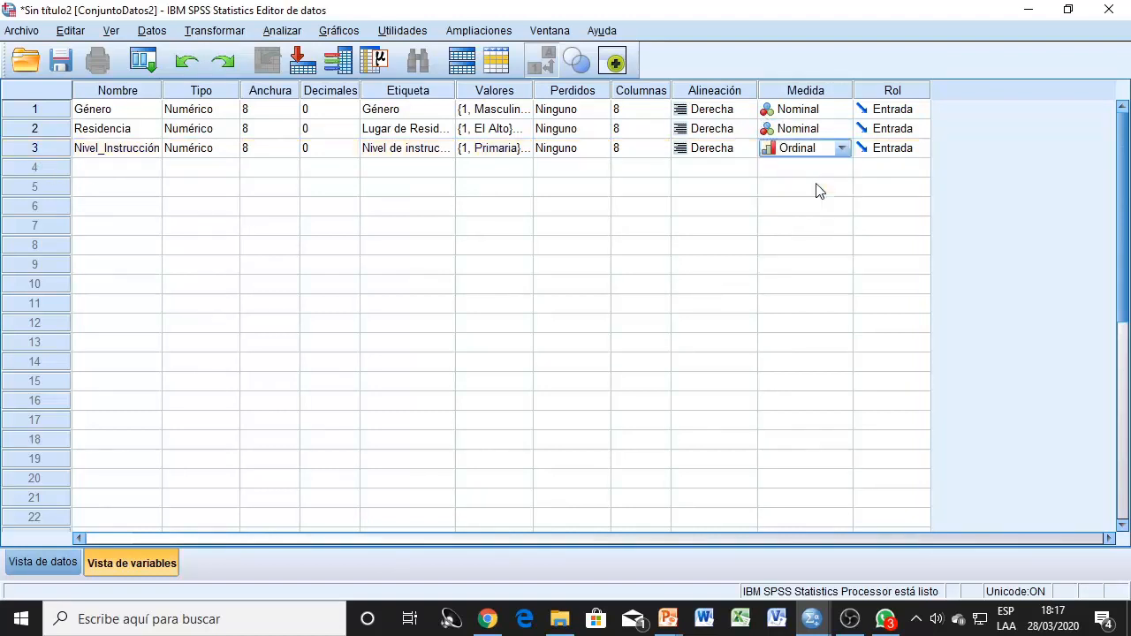
click(400, 168)
- Switch to the PowerPoint slide show to review the table of qualitative and quantitative variable types and their measurement scales
click(487, 619)
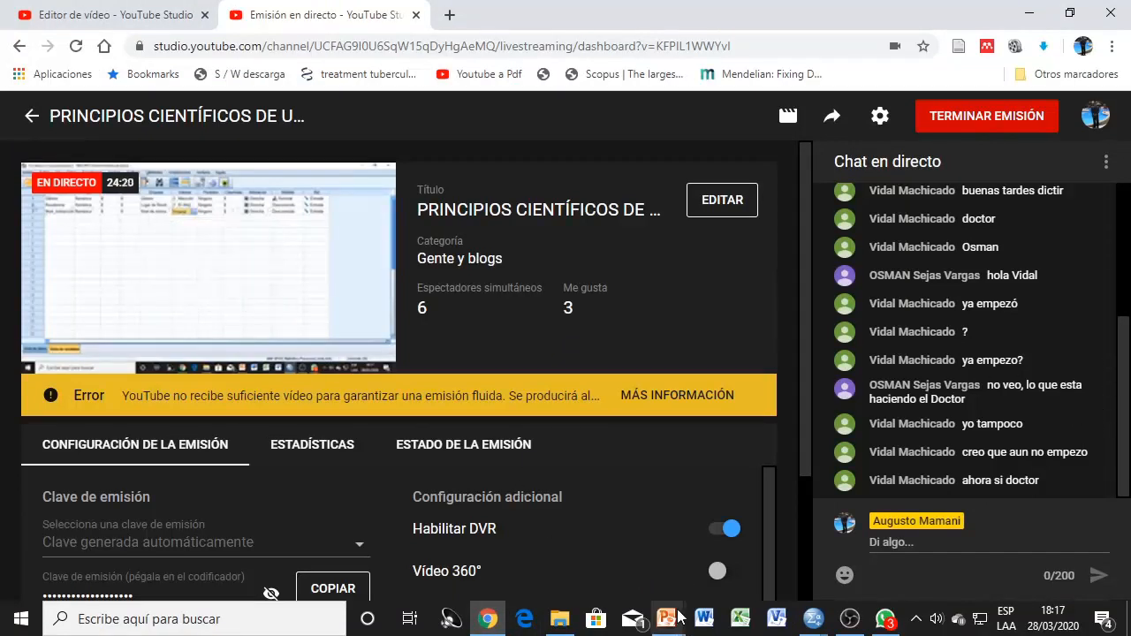
mouse_move(672, 619)
click(763, 540)
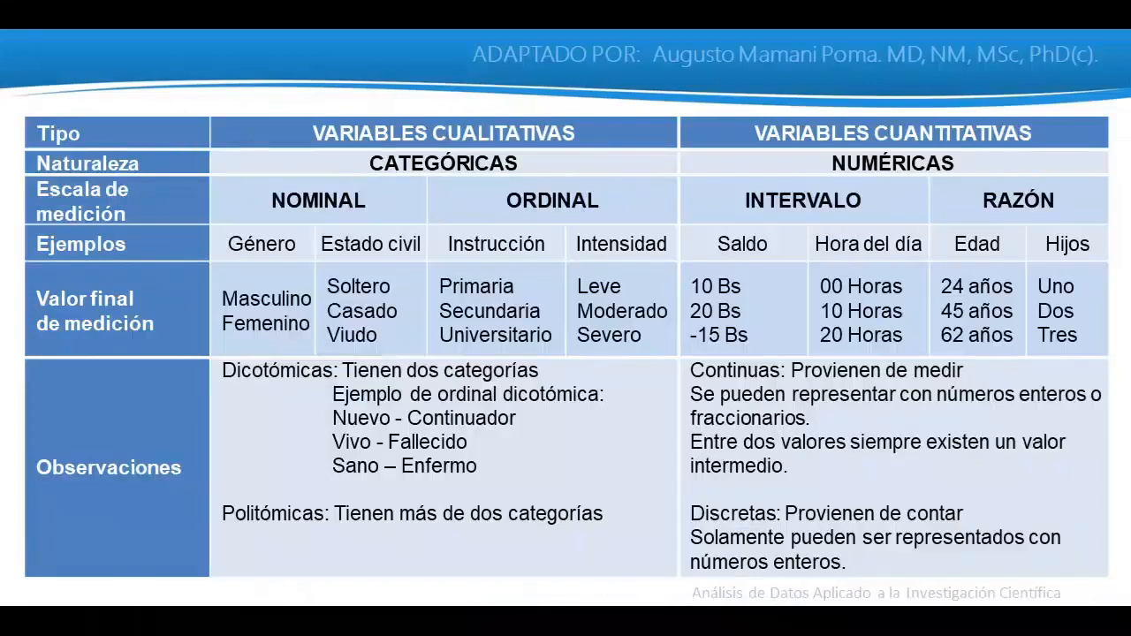
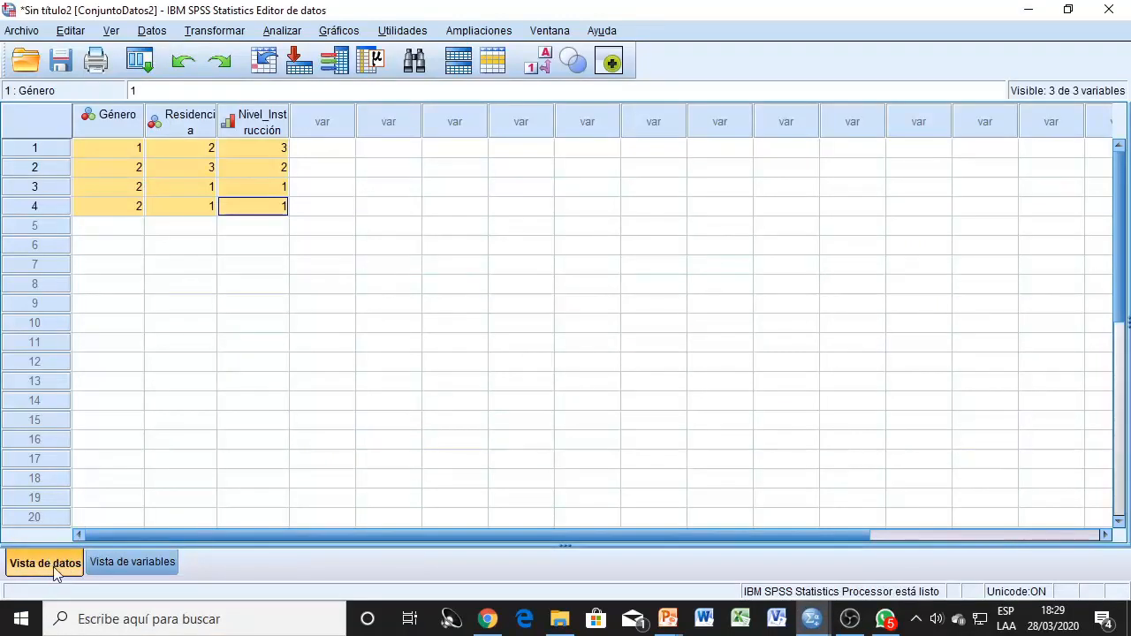
- Return to the SPSS variable definitions and add a fourth variable with the label "Saldo bancario"
click(110, 564)
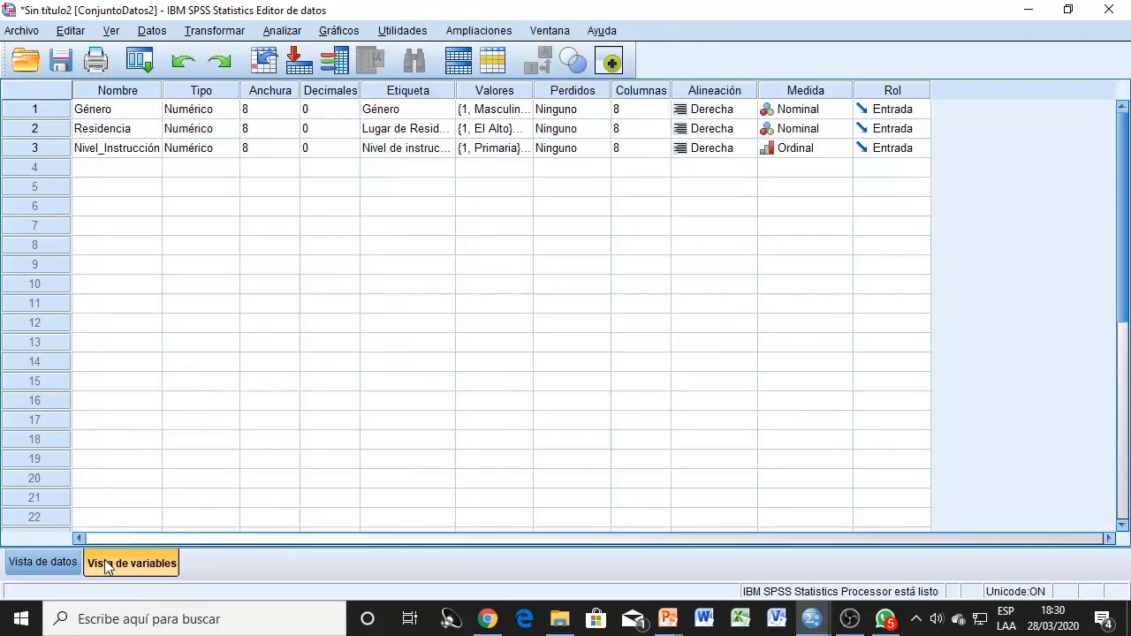
click(426, 92)
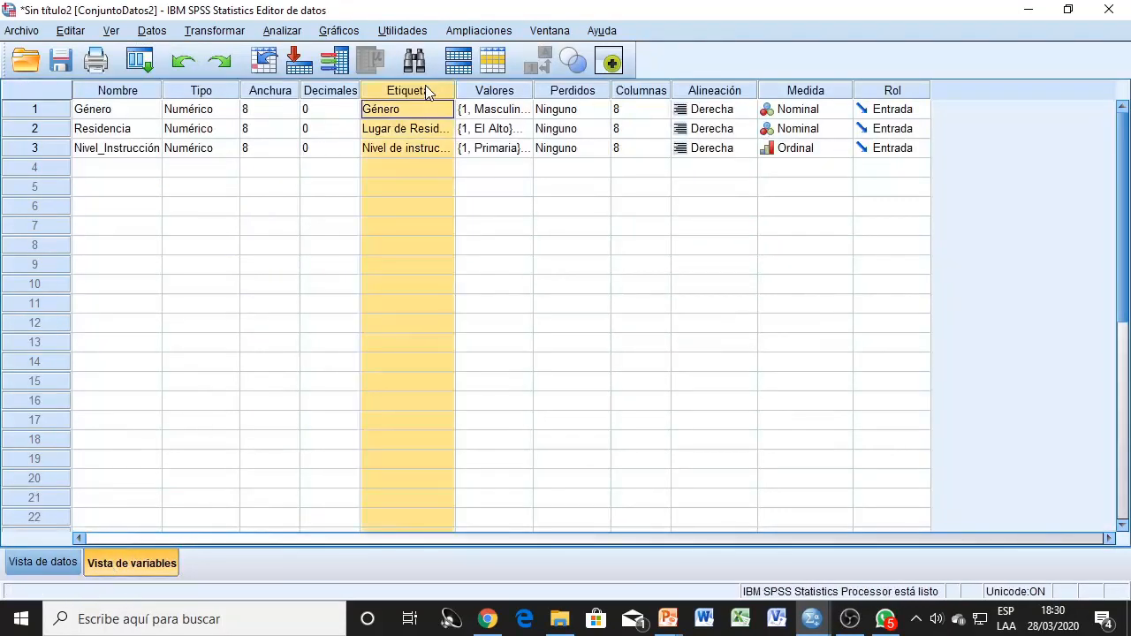
click(416, 167)
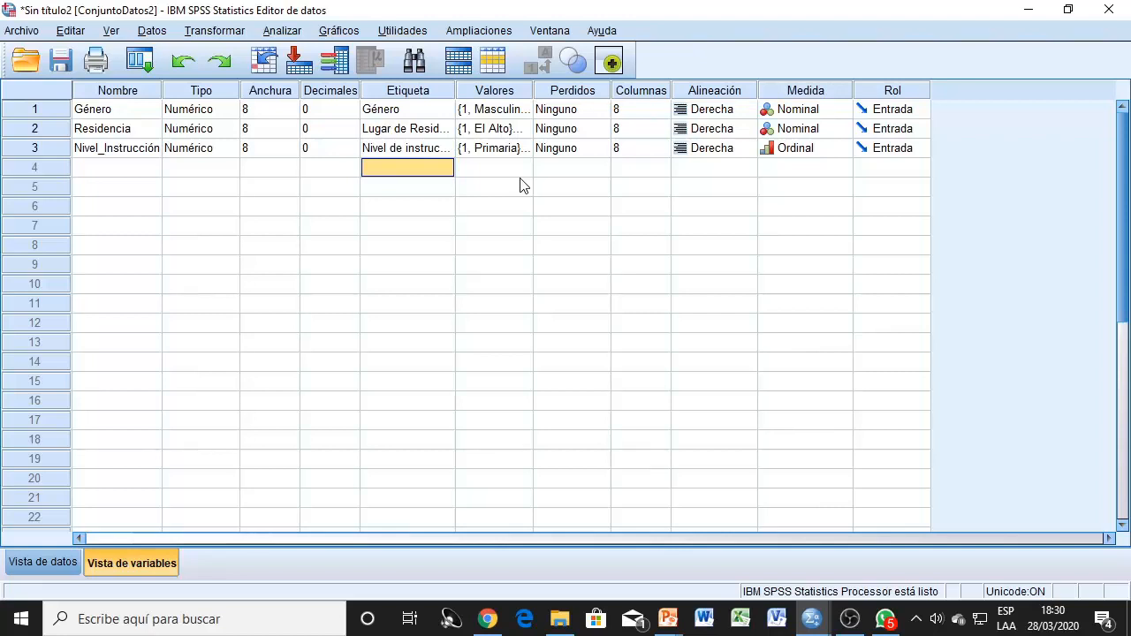
text(Salda)
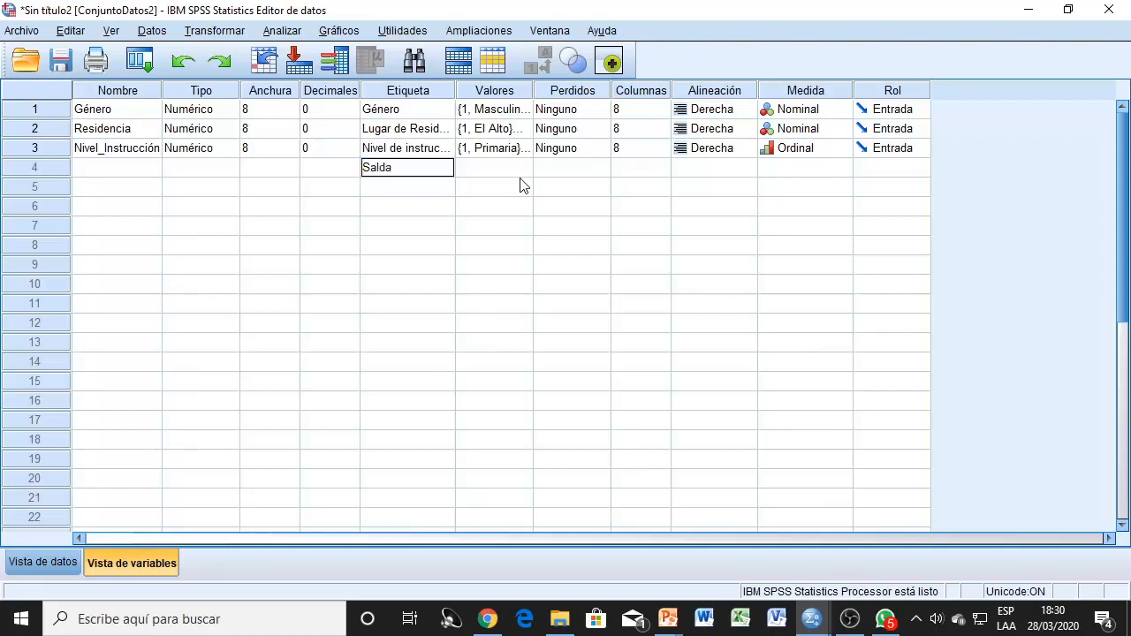
key(BackSpace)
text(o bancario)
click(421, 190)
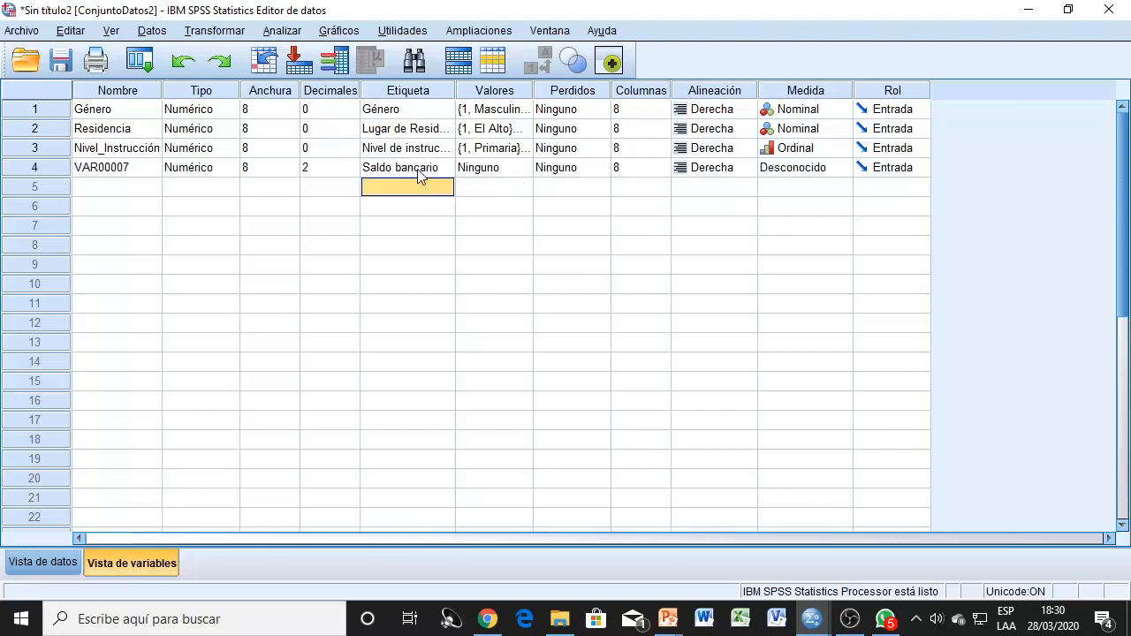
- Name the variable labelled "Saldo bancario" as Saldo
click(341, 168)
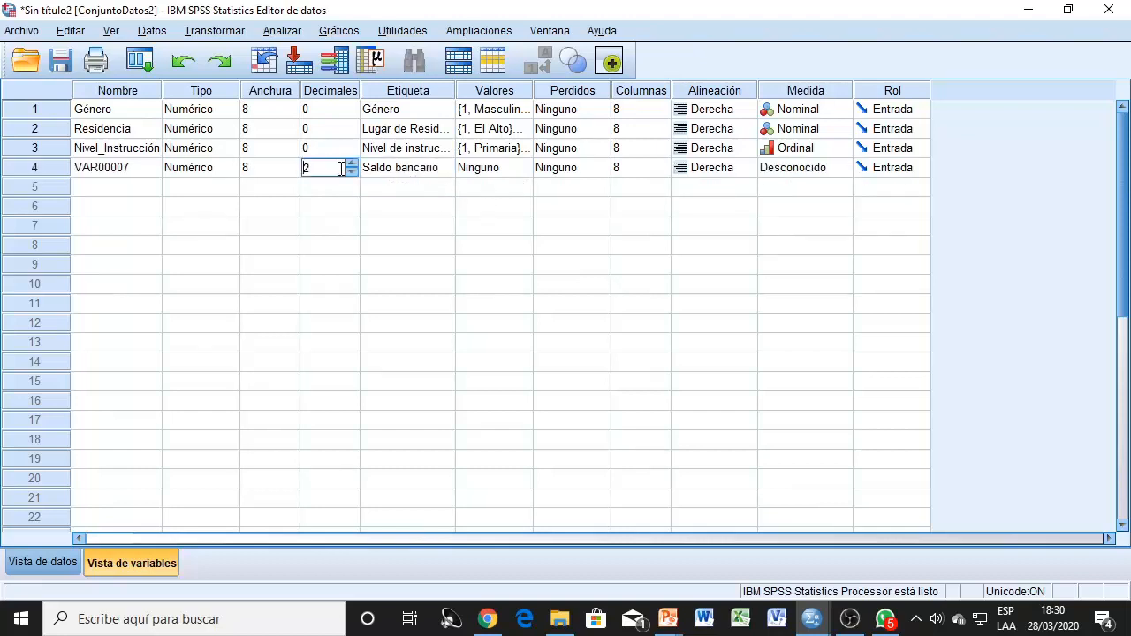
click(329, 92)
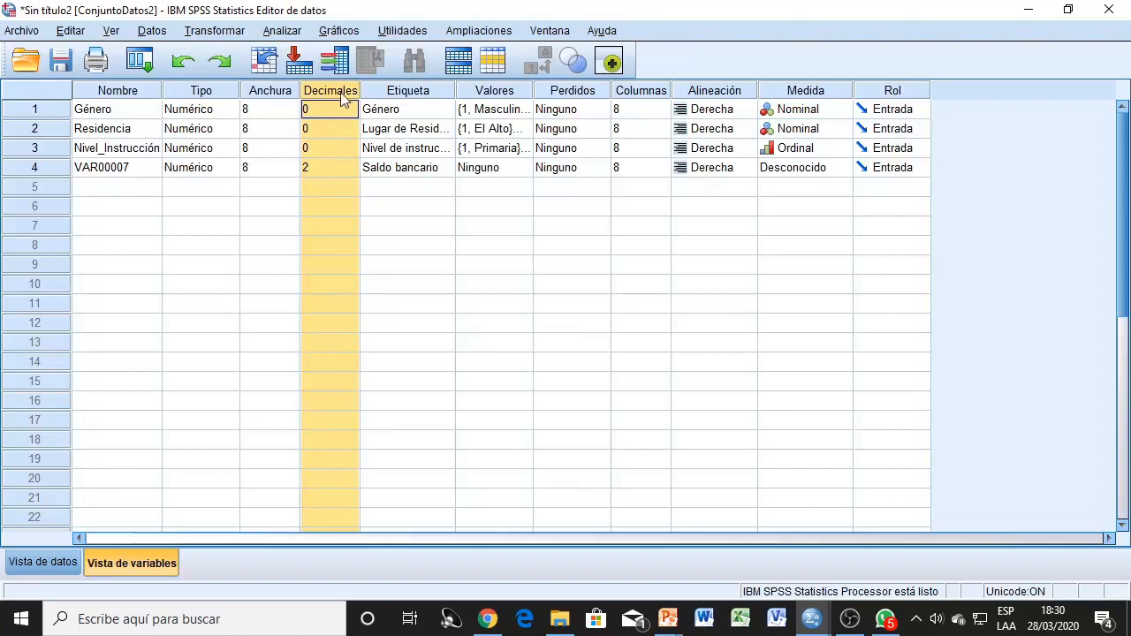
click(116, 90)
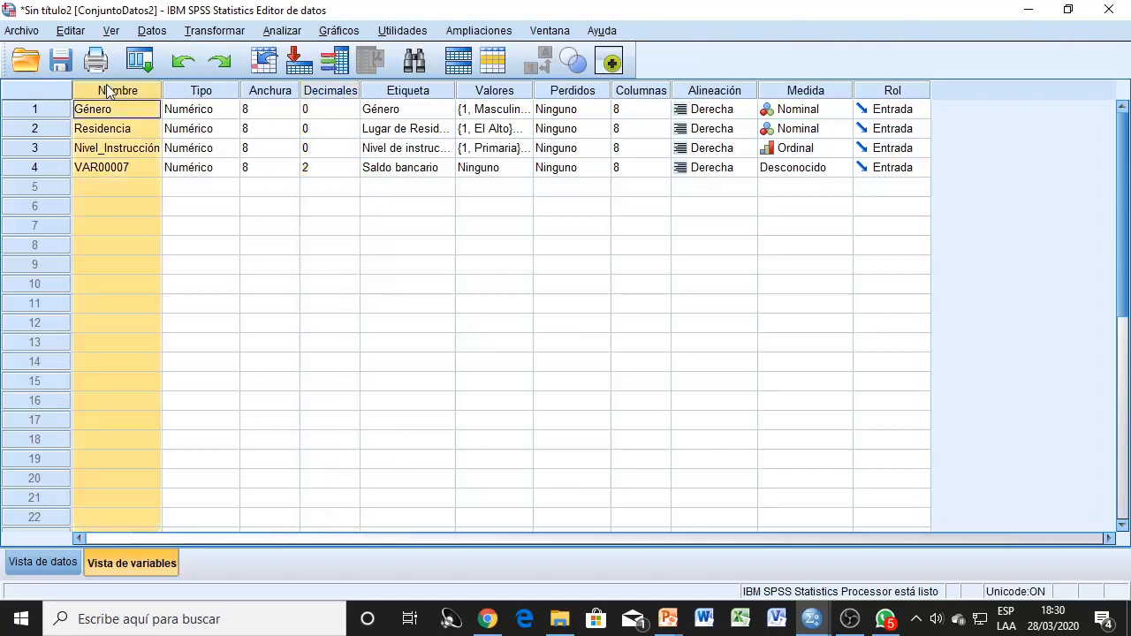
click(117, 168)
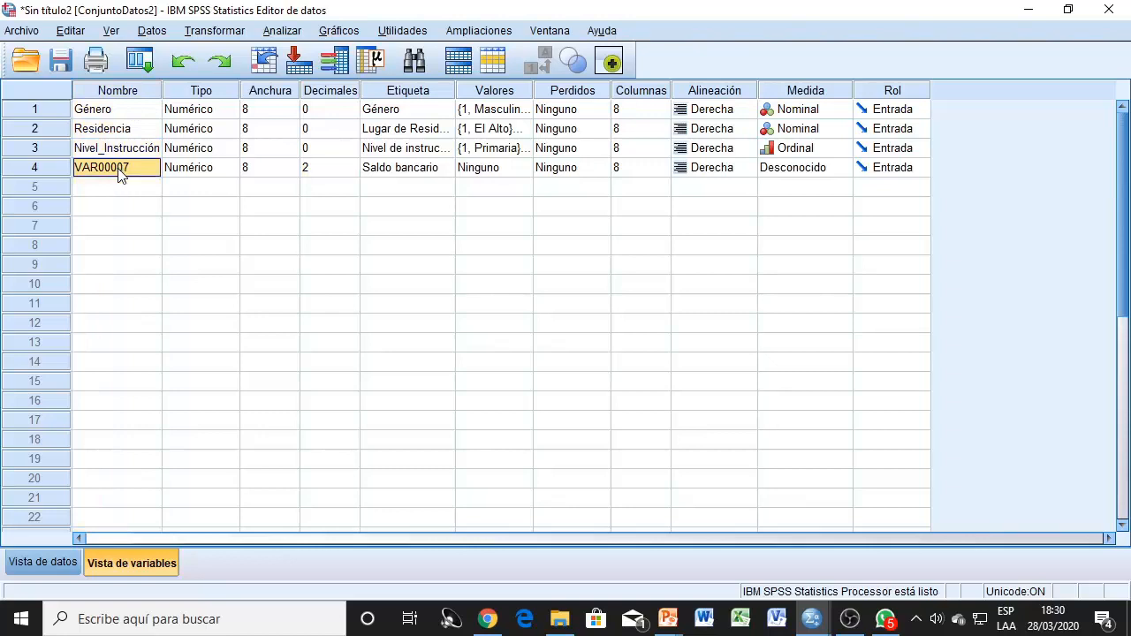
text(Saldo)
key(Tab)
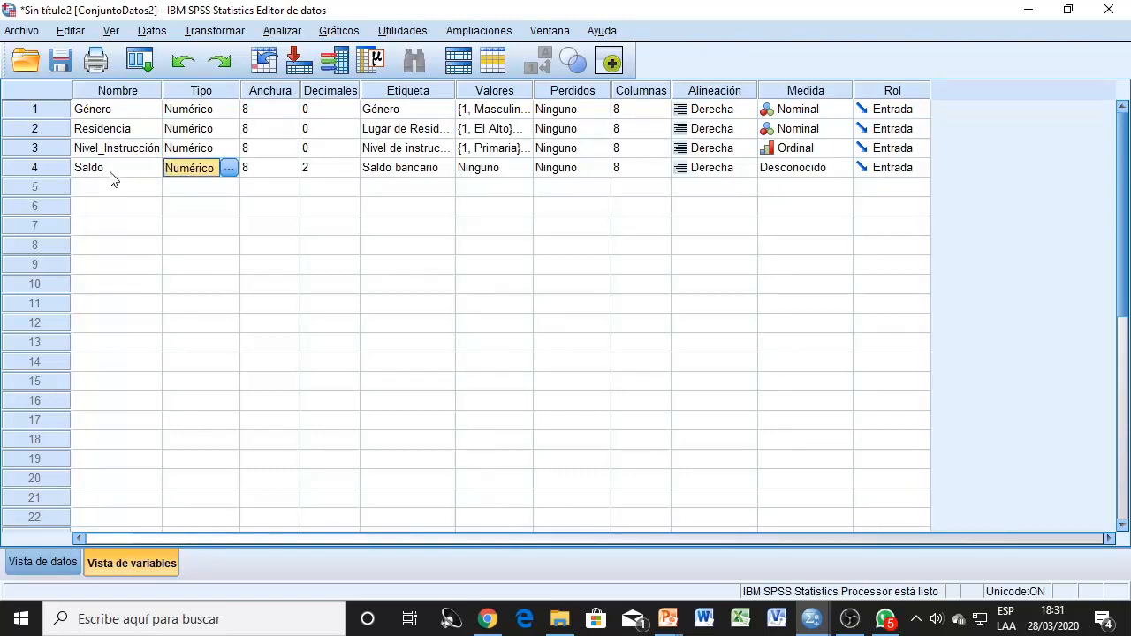
- Set the measurement level of the Saldo variable to Escala, leaving its value labels undefined
key(Tab)
key(Tab)
key(Tab)
key(Tab)
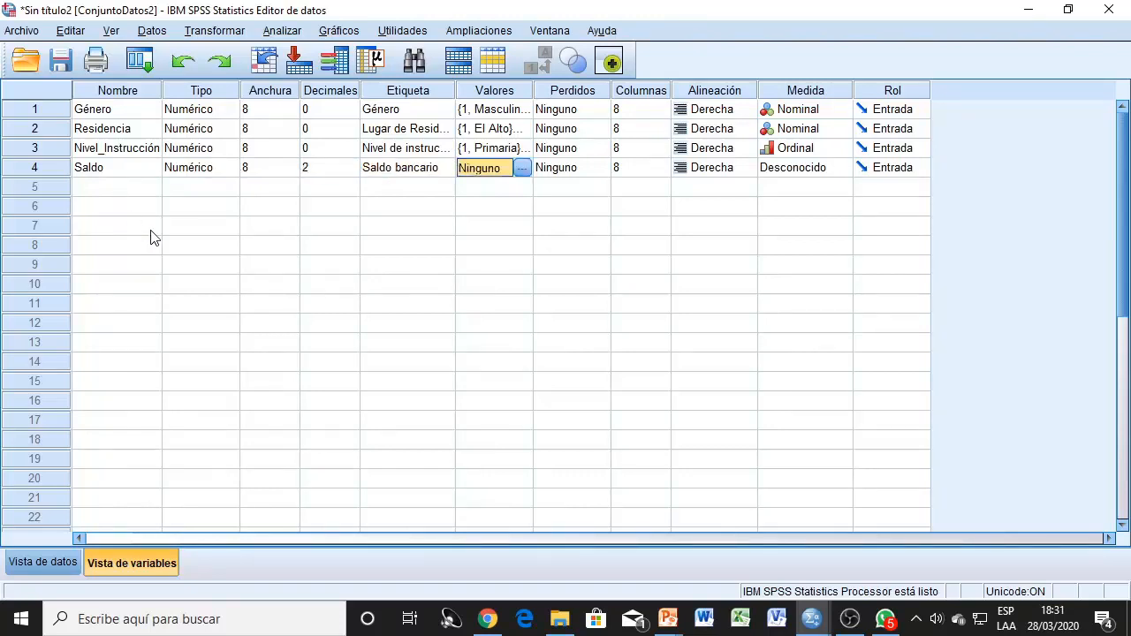
click(518, 92)
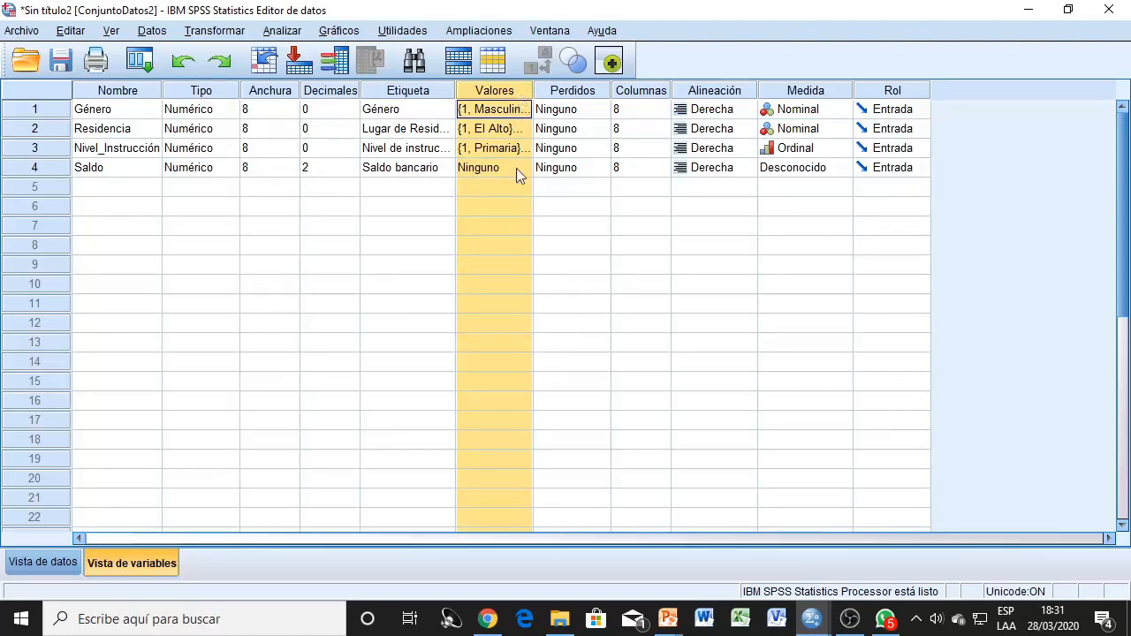
click(482, 170)
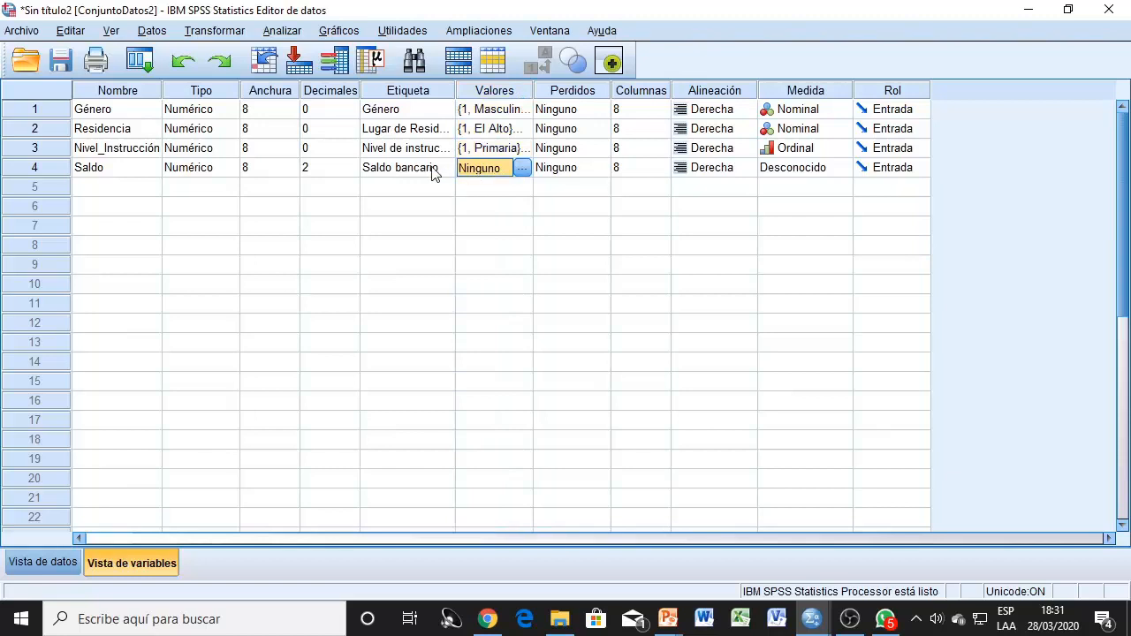
click(824, 94)
click(820, 166)
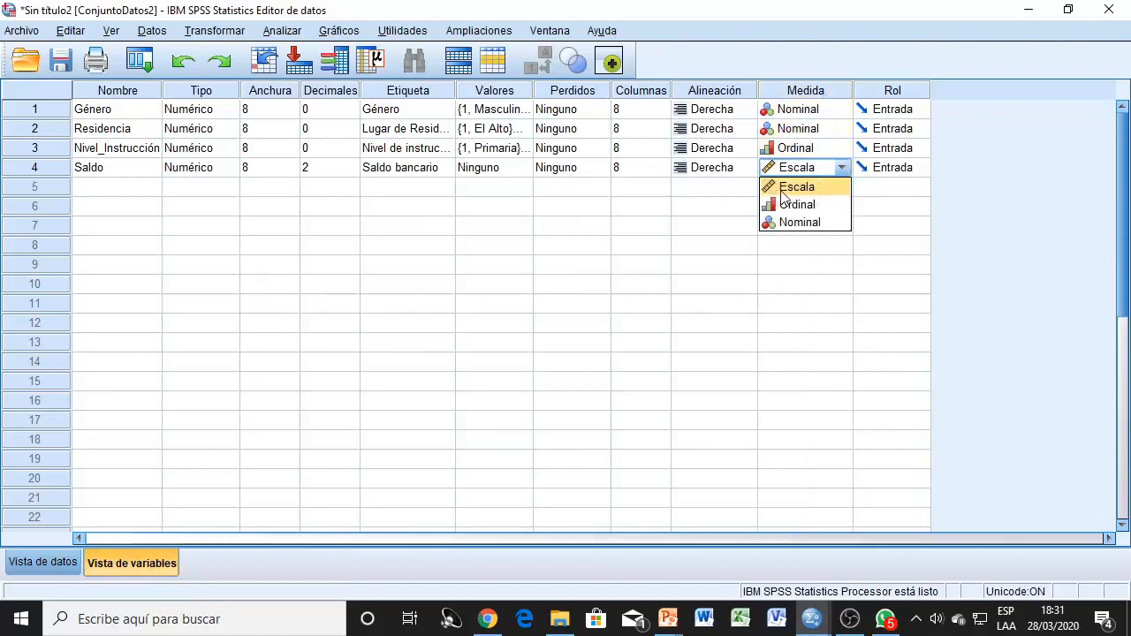
click(787, 188)
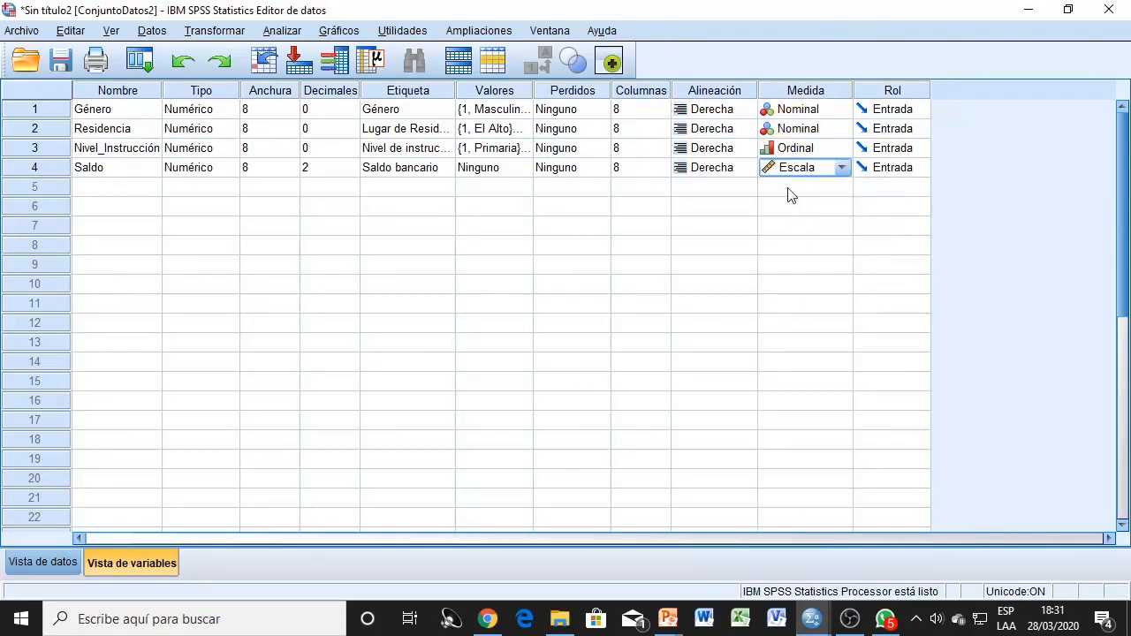
click(42, 168)
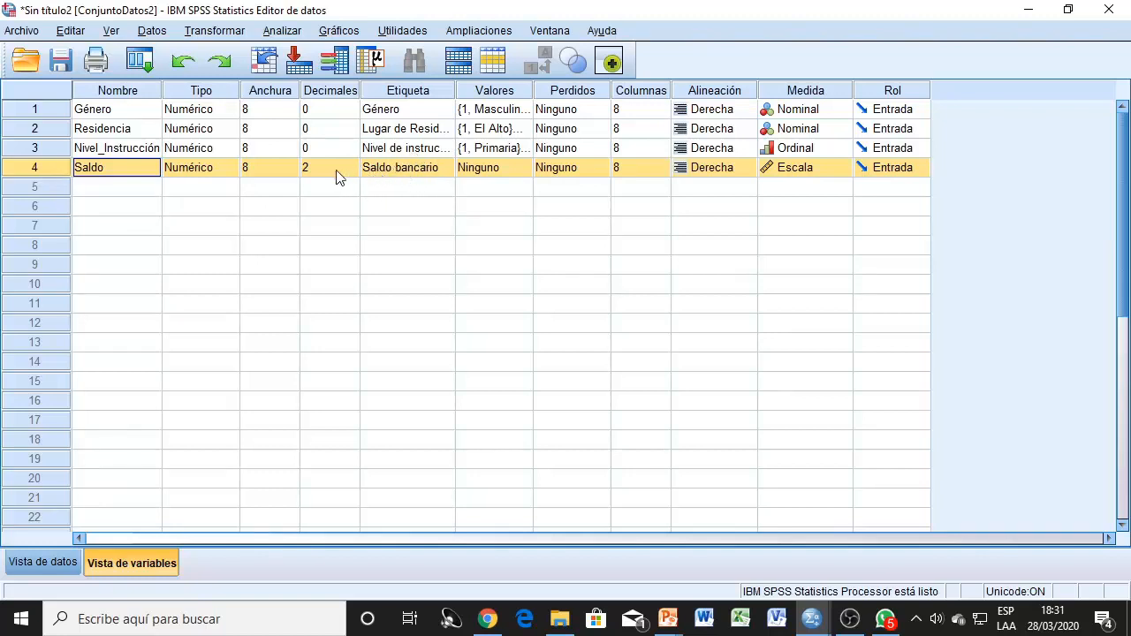
click(312, 169)
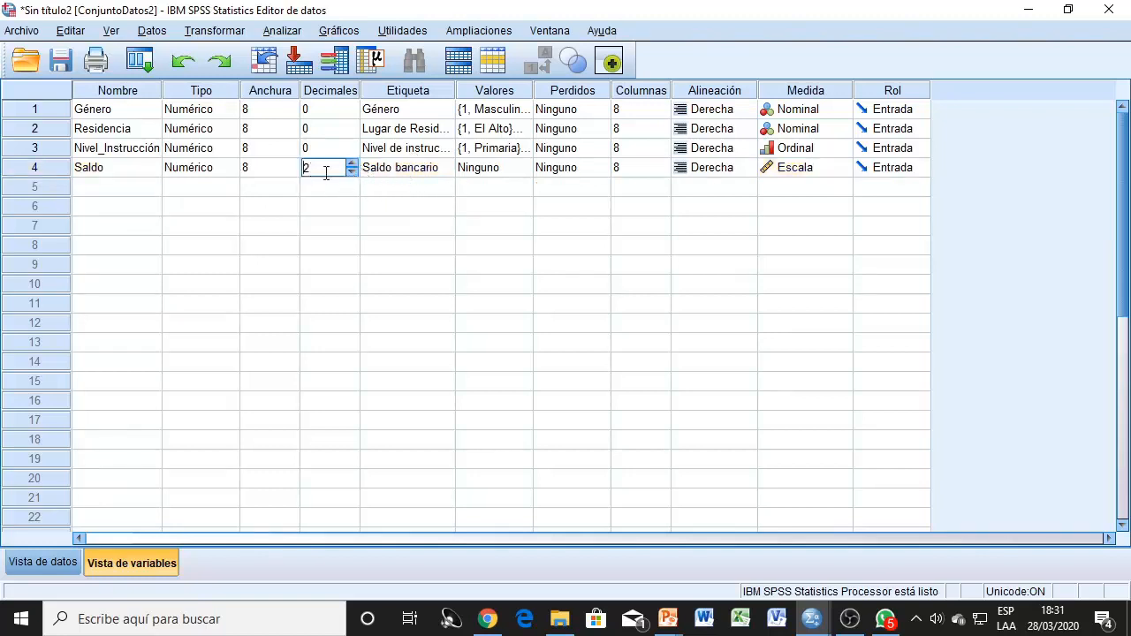
click(428, 174)
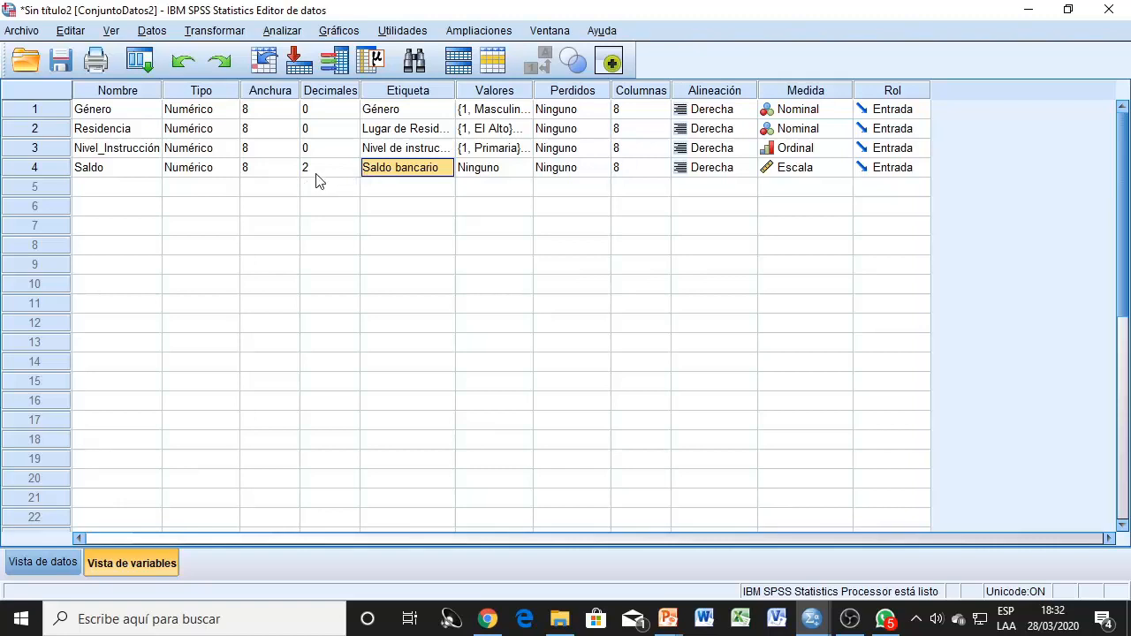
- Add a fifth variable with the label "Número de hijos"
click(386, 187)
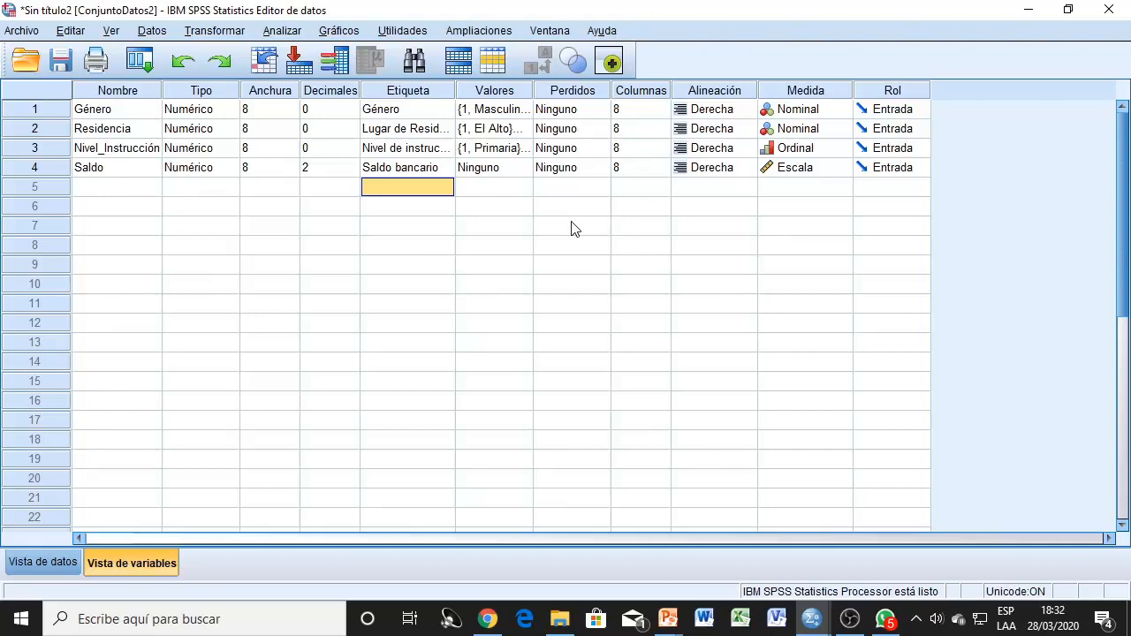
text(Número de)
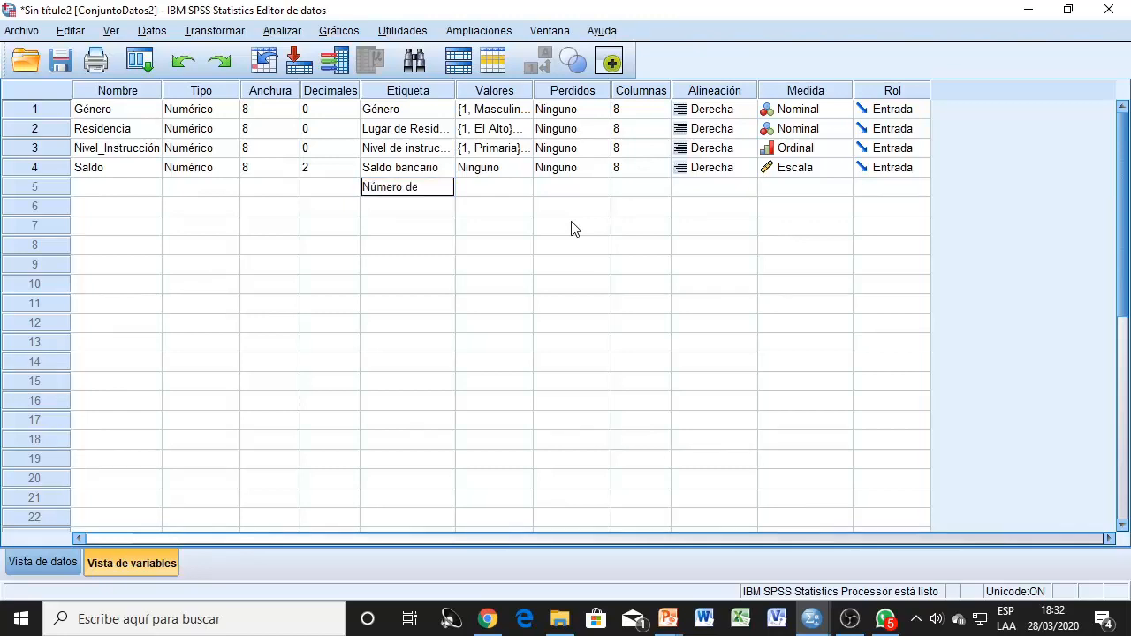
text( hijos)
click(425, 96)
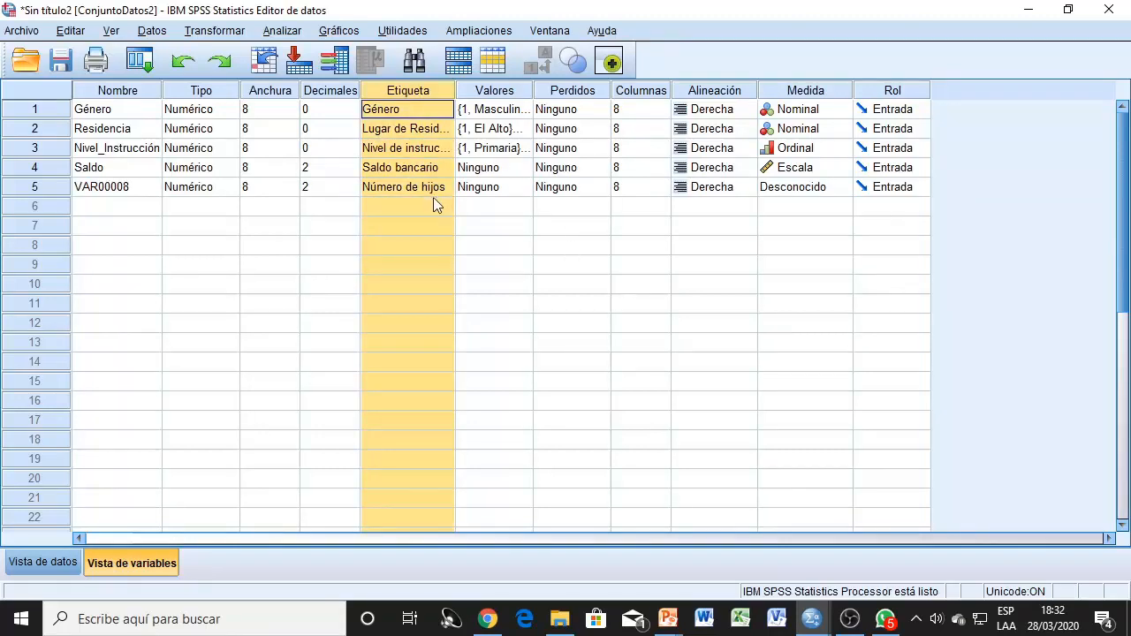
- Set the decimals of the "Número de hijos" variable to 0
click(337, 193)
click(320, 93)
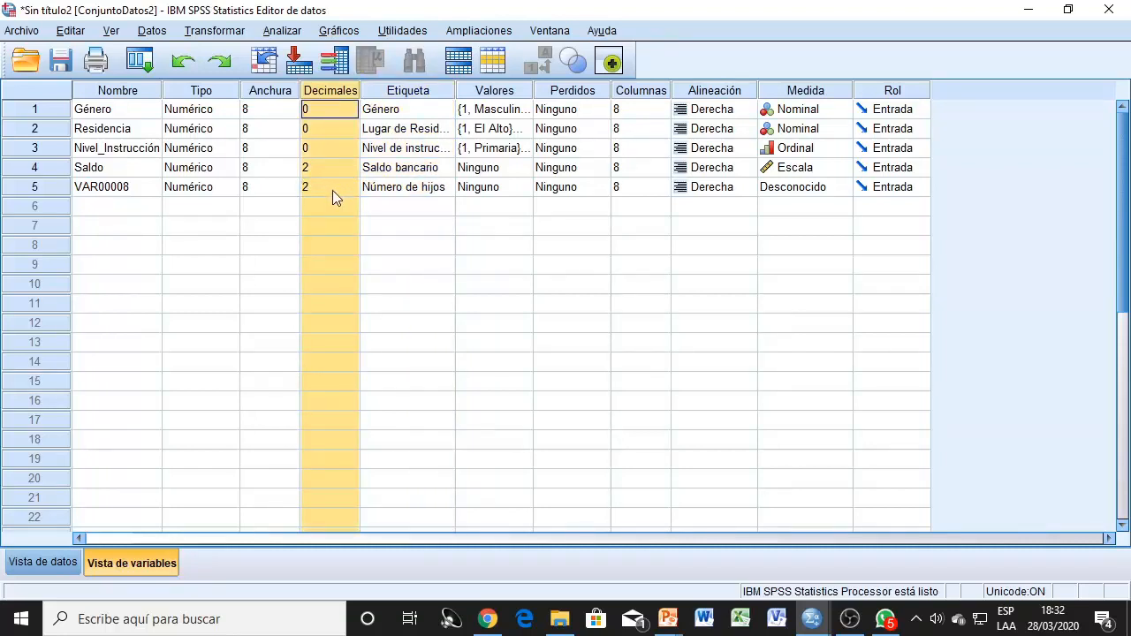
click(332, 188)
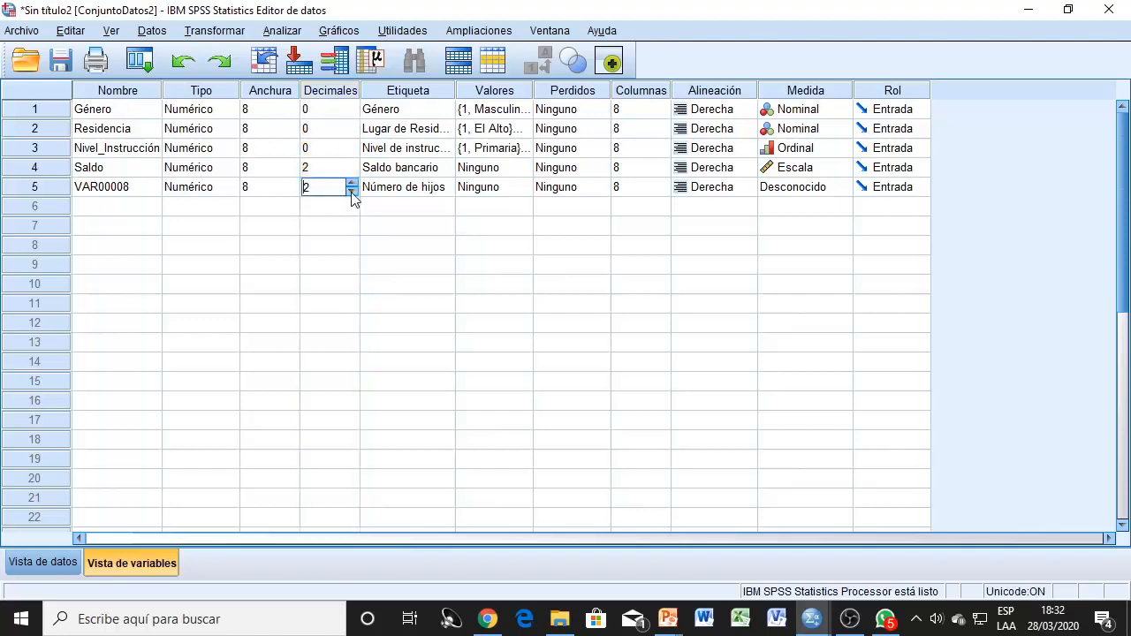
click(351, 192)
click(352, 193)
- Name the variable labelled "Número de hijos" as Hijos
click(137, 196)
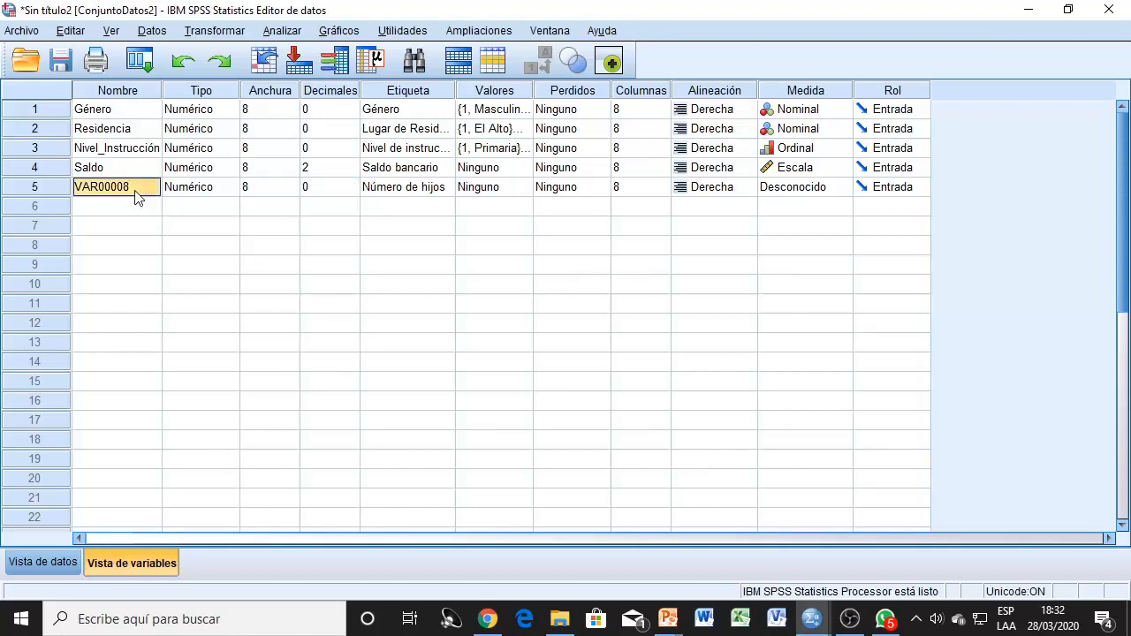
text(Hijos)
click(121, 91)
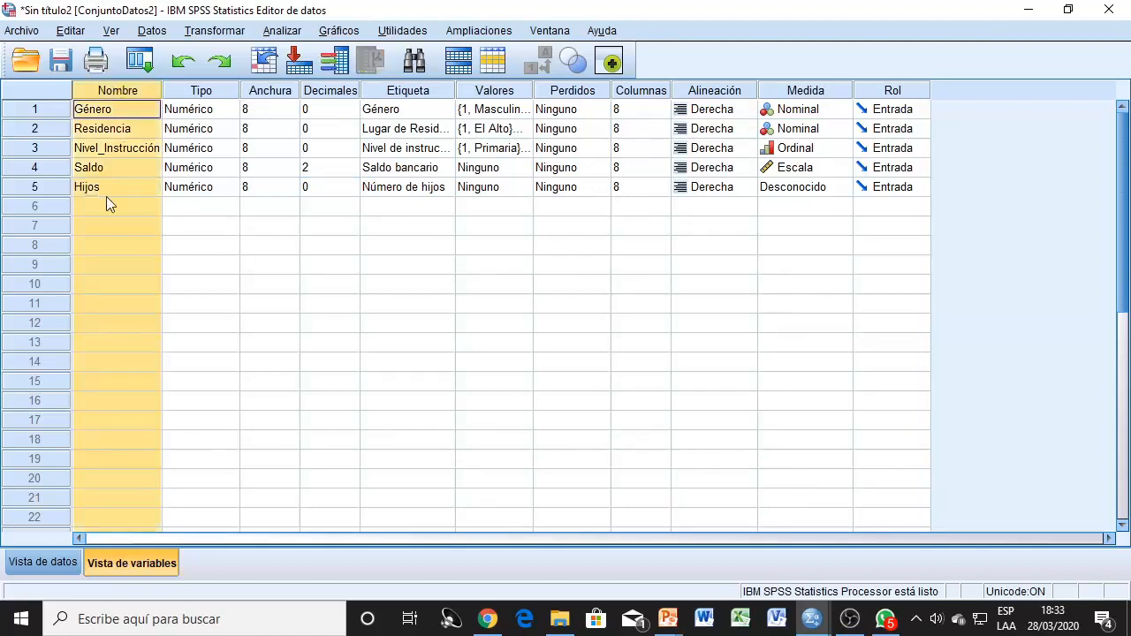
- Set the measurement level of the Hijos variable to Escala
click(796, 91)
click(813, 189)
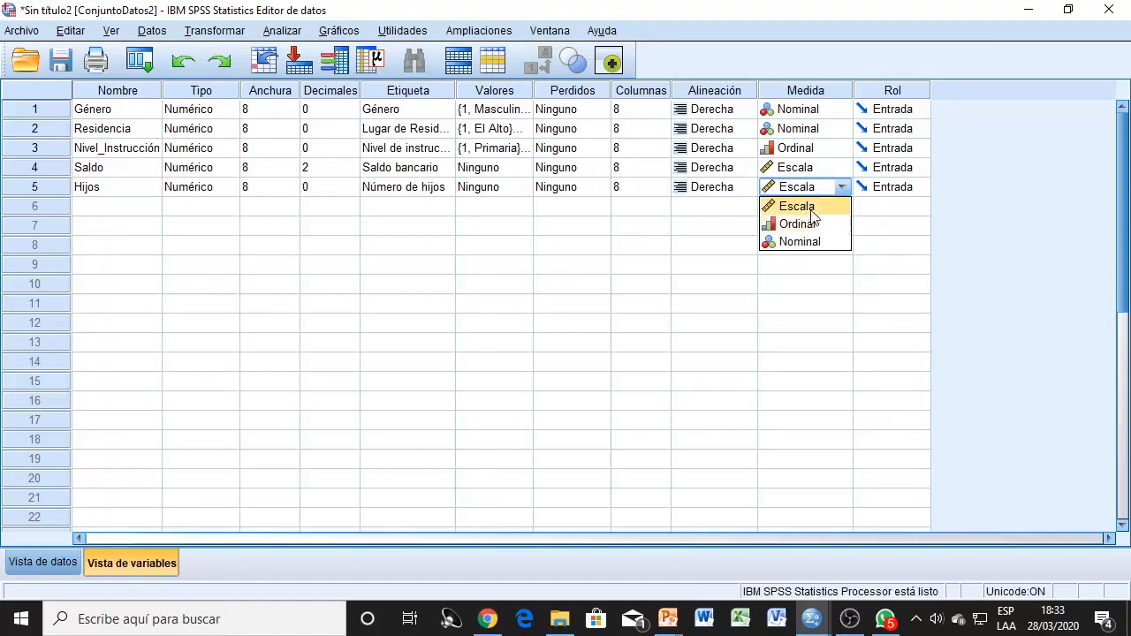
click(811, 207)
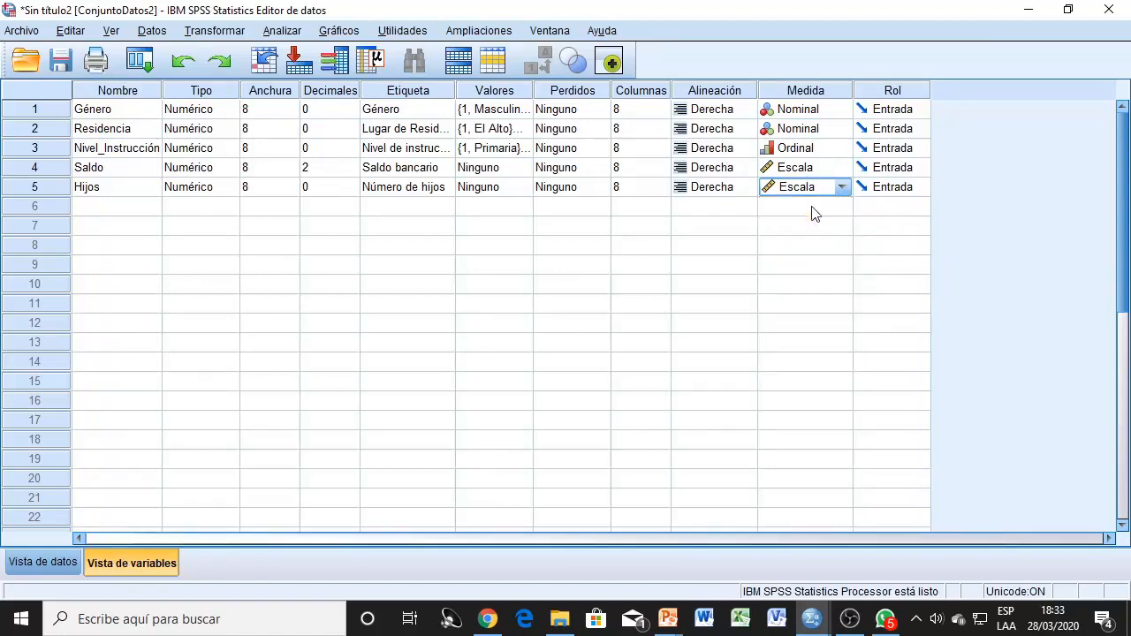
click(811, 91)
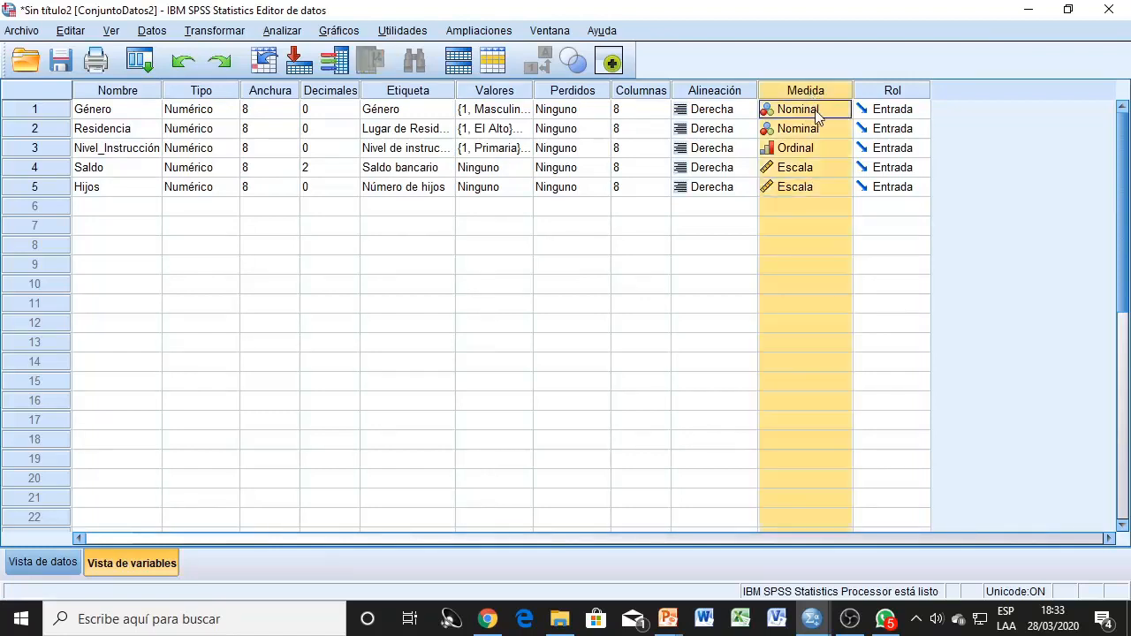
click(809, 113)
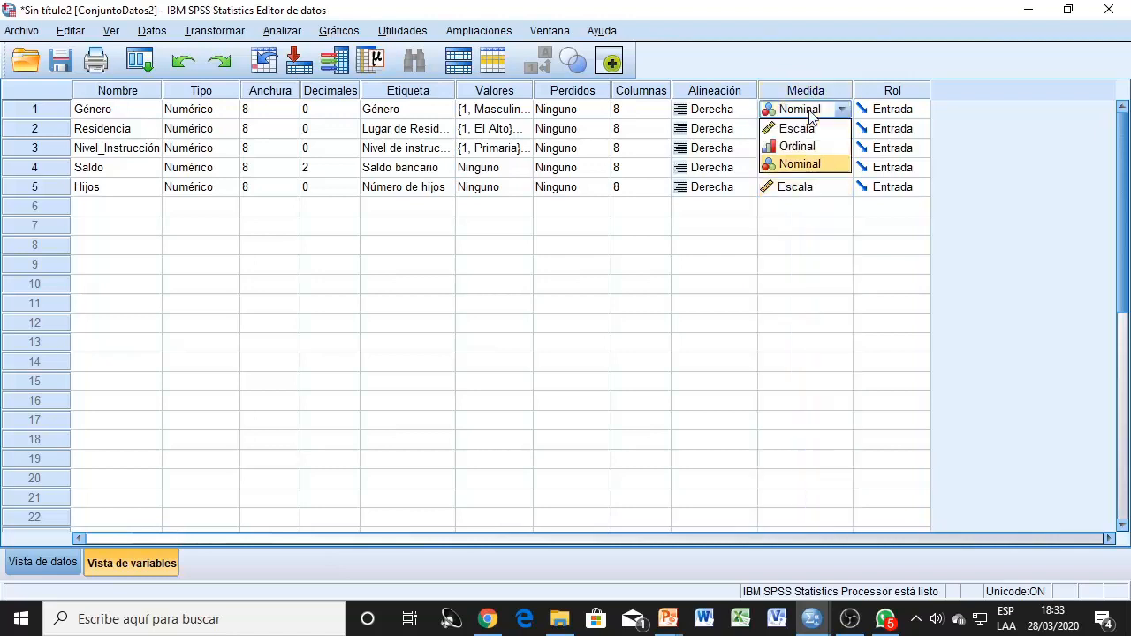
click(895, 228)
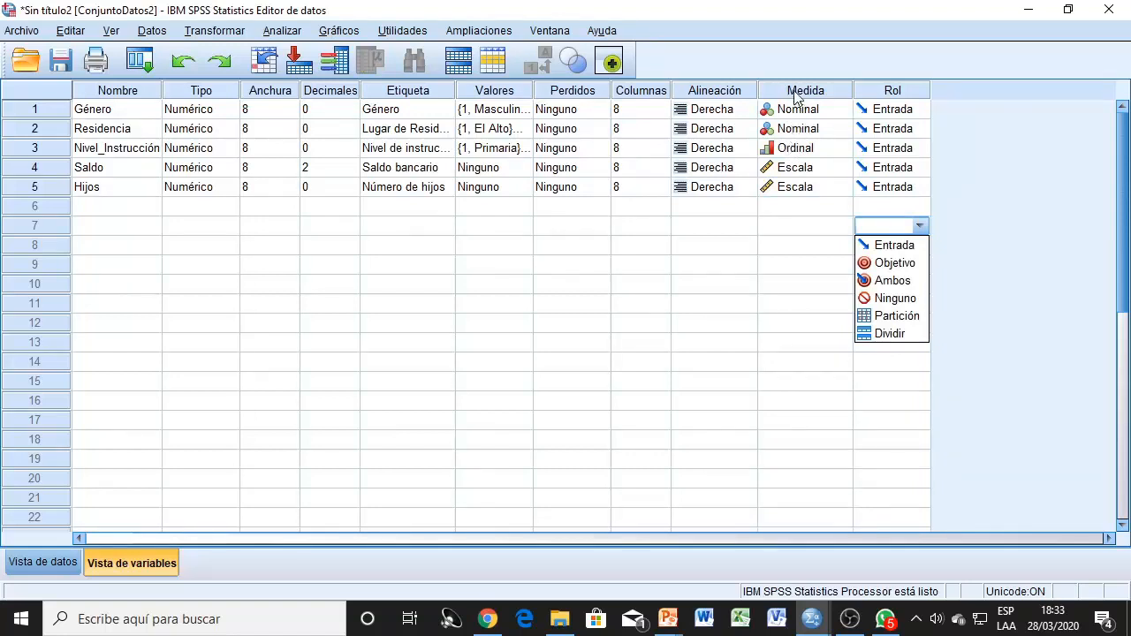
- Review the available measurement levels in the Medida setting of the Género variable
click(797, 92)
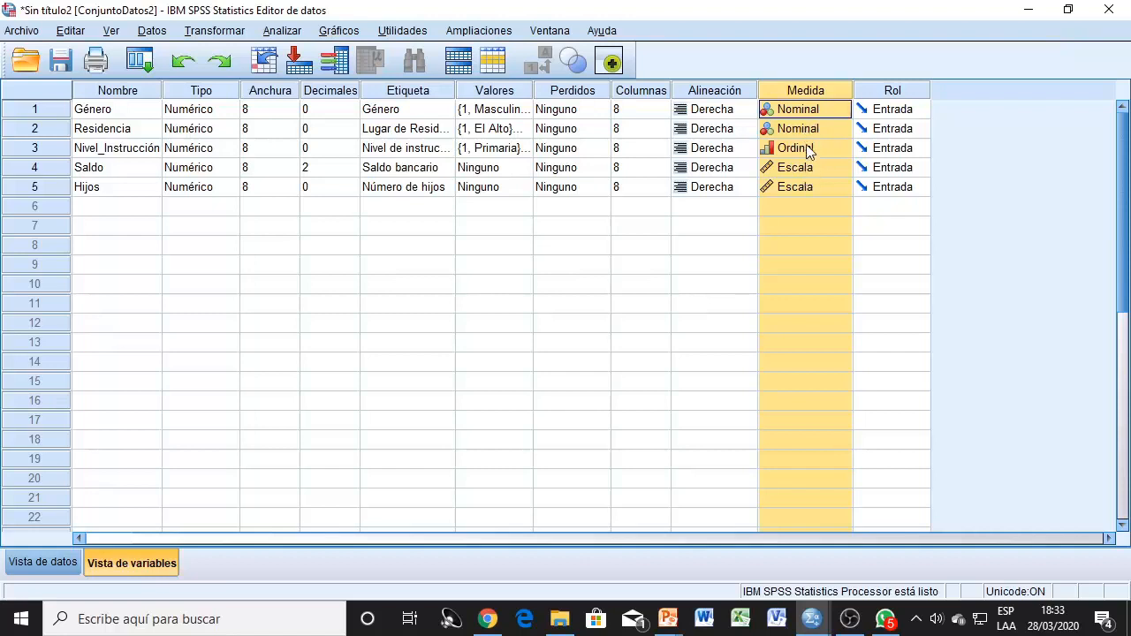
click(806, 110)
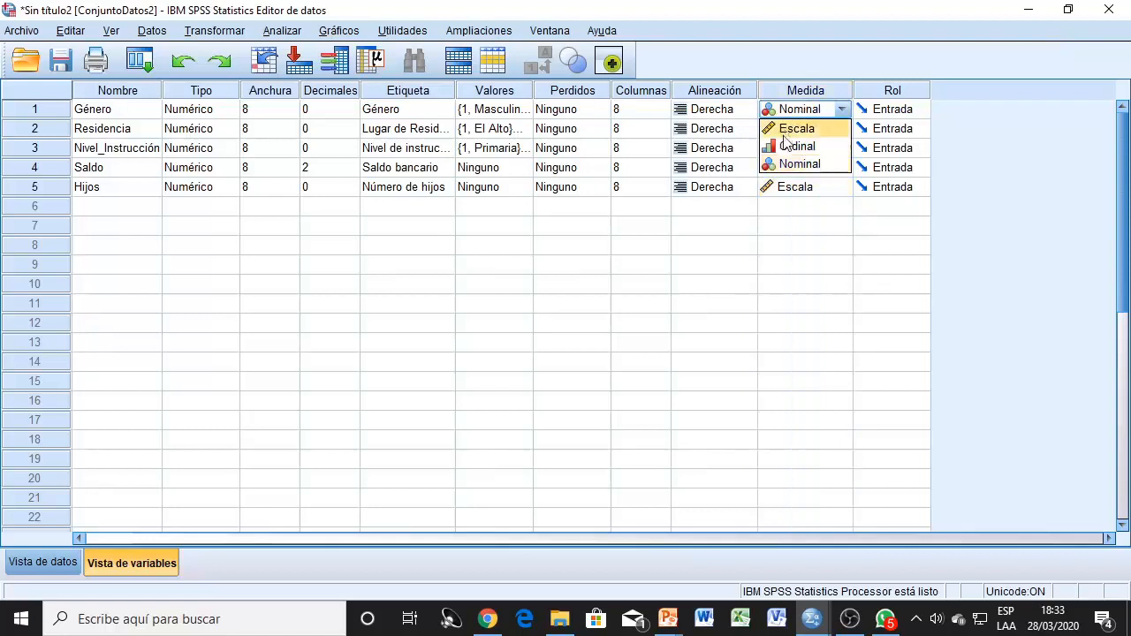
click(801, 108)
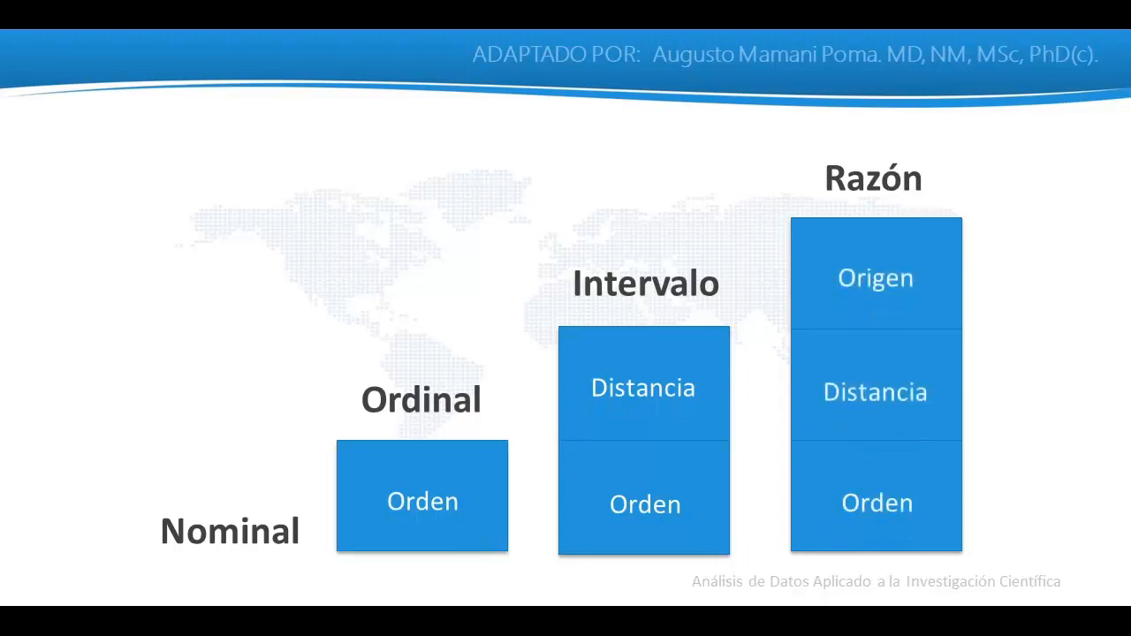
- Activate the pen pointer on the Nominal, Ordinal, Intervalo and Razón slide of the PowerPoint slide show
right_click(327, 283)
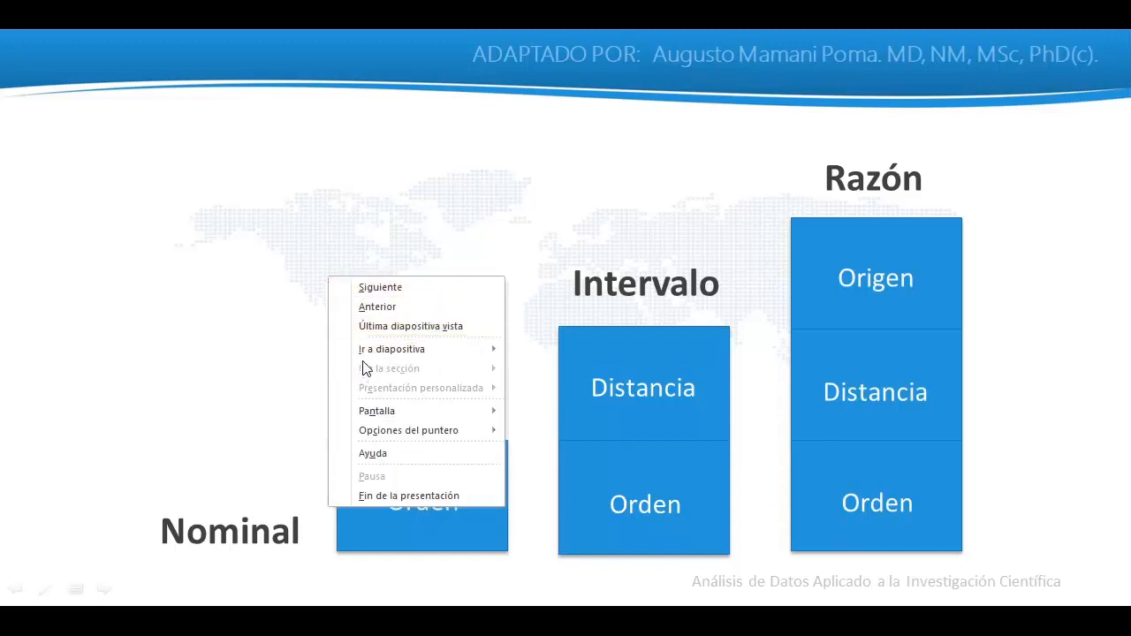
mouse_move(442, 432)
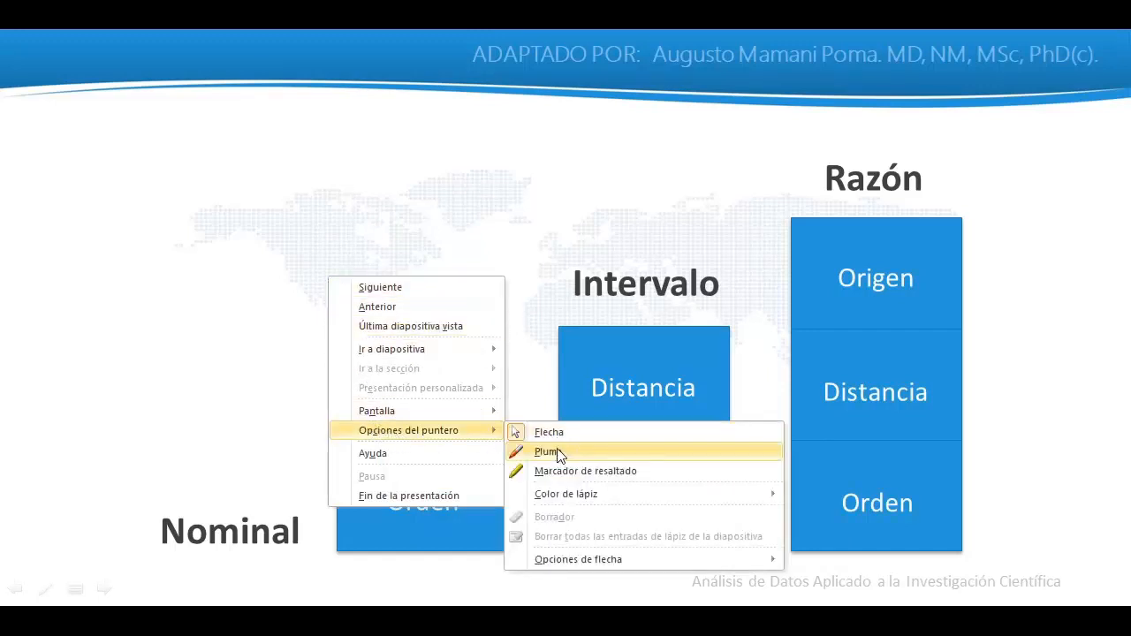
click(557, 452)
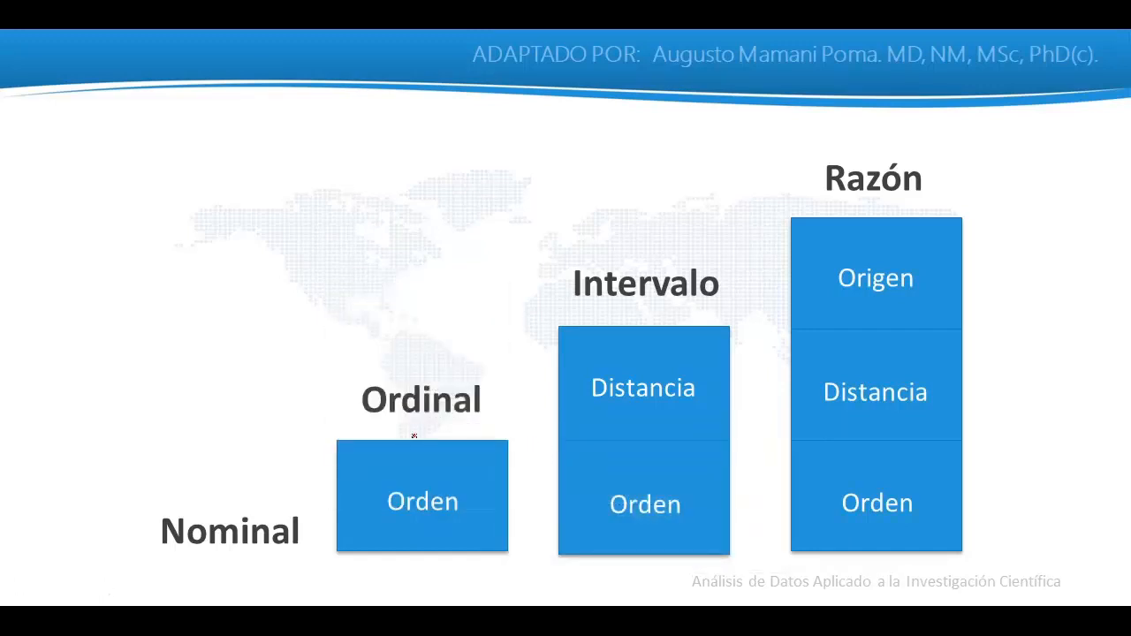
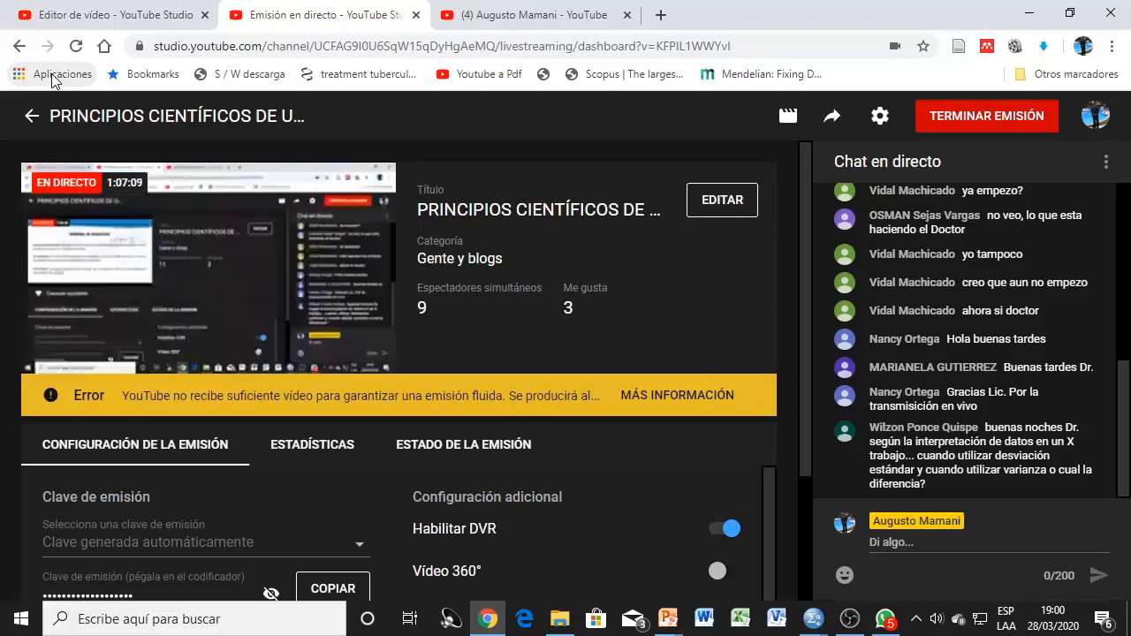
- Switch from the browser to the PowerPoint slide show and go to the slide on Asimetría and Curtosis
key(alt+Tab)
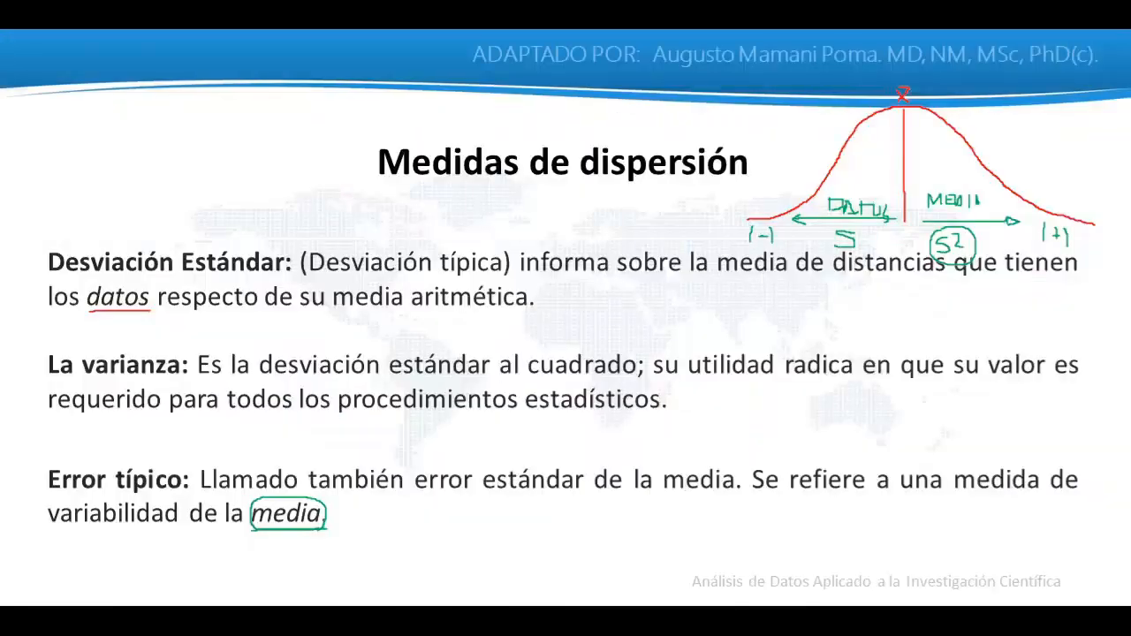
key(Left)
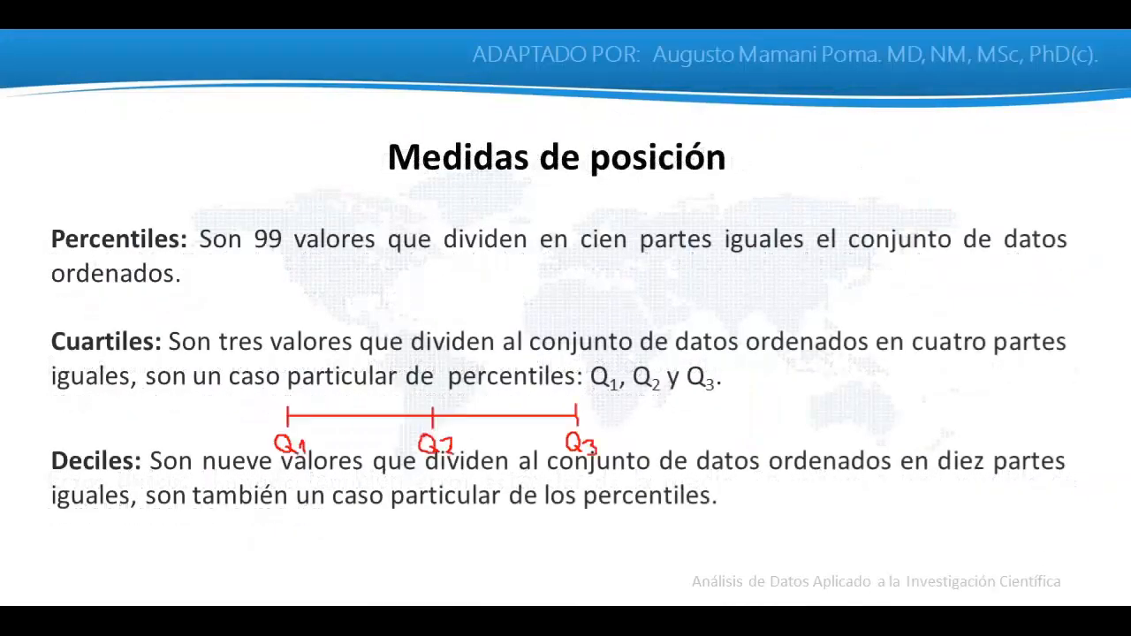
key(Right)
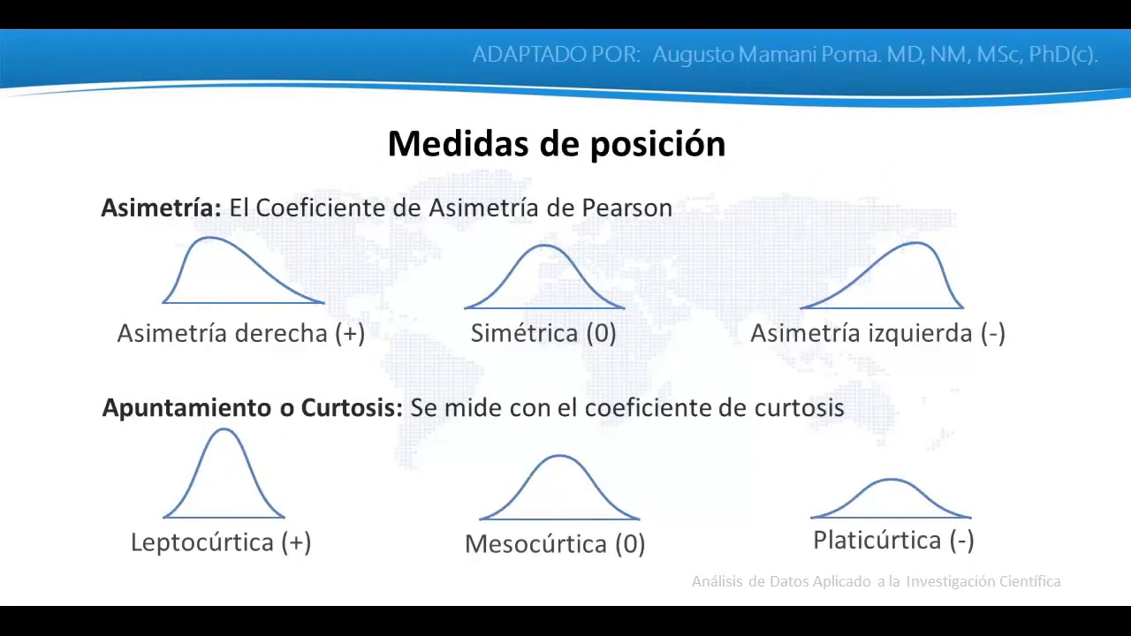
key(Right)
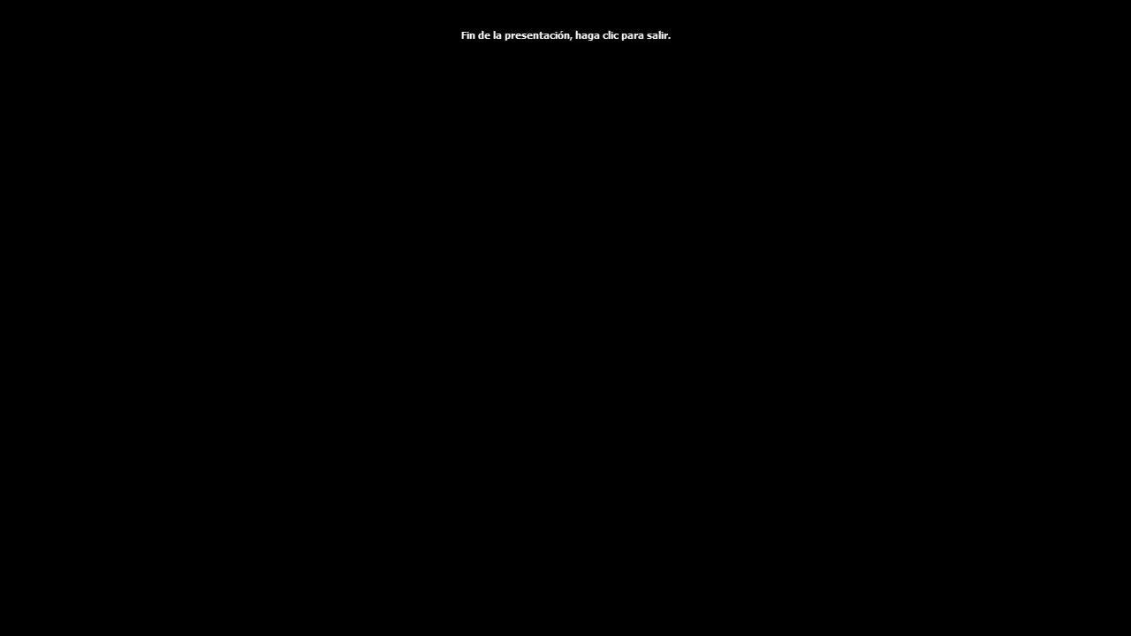
key(Left)
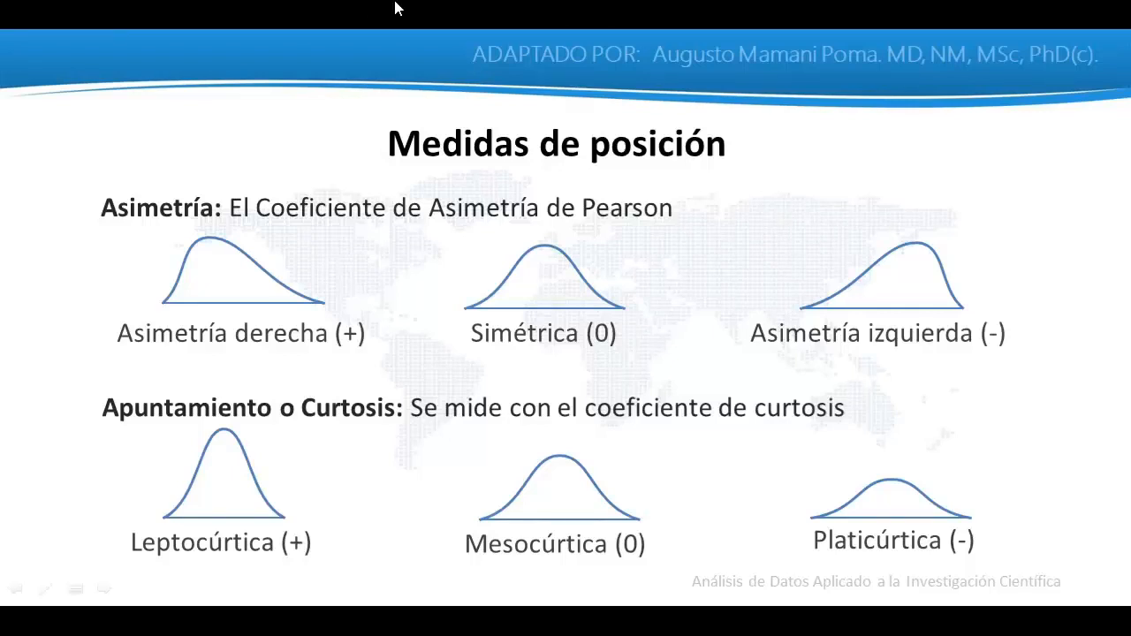
- With the pen pointer, strike out "posición" in the slide title and handwrite "FORMA" beside it in red
right_click(716, 199)
mouse_move(789, 358)
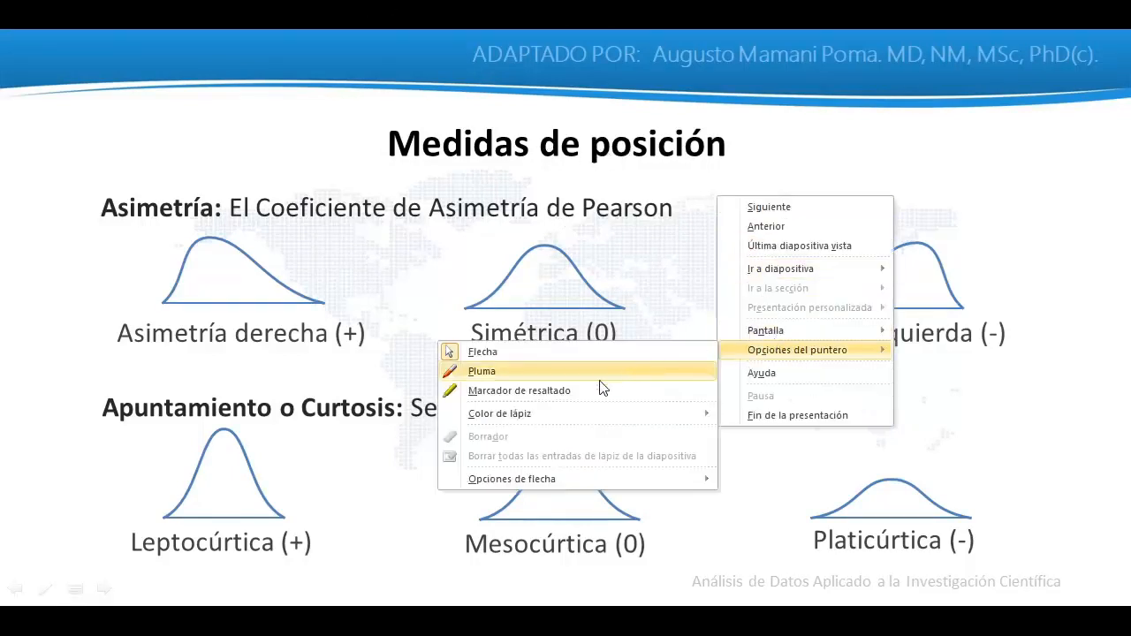
click(493, 373)
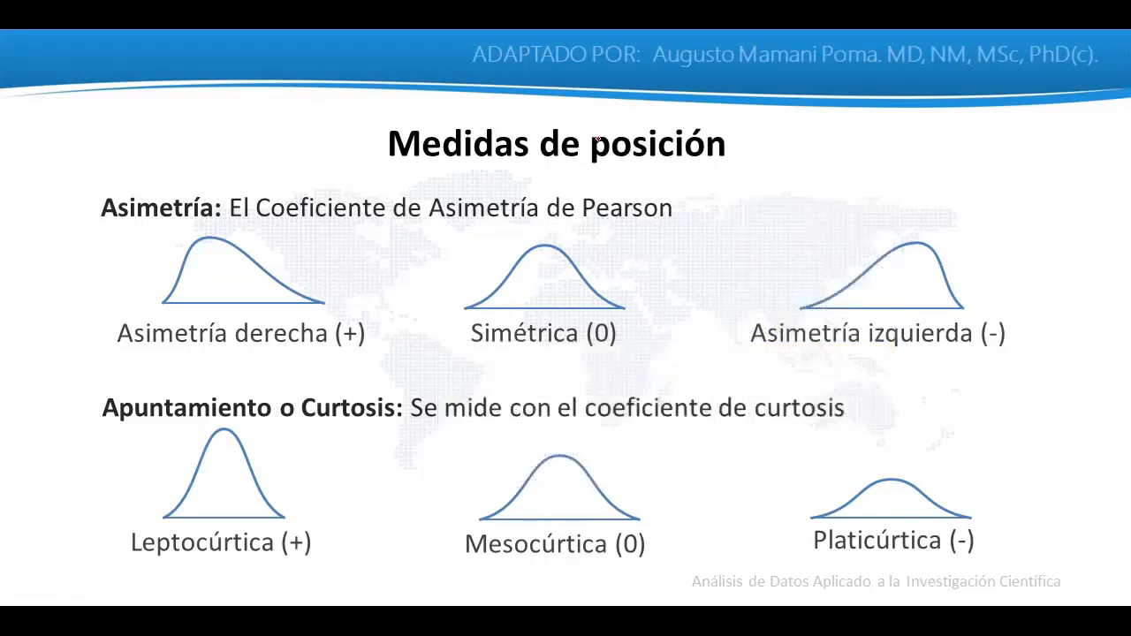
drag(585, 148, 714, 149)
drag(714, 133, 583, 168)
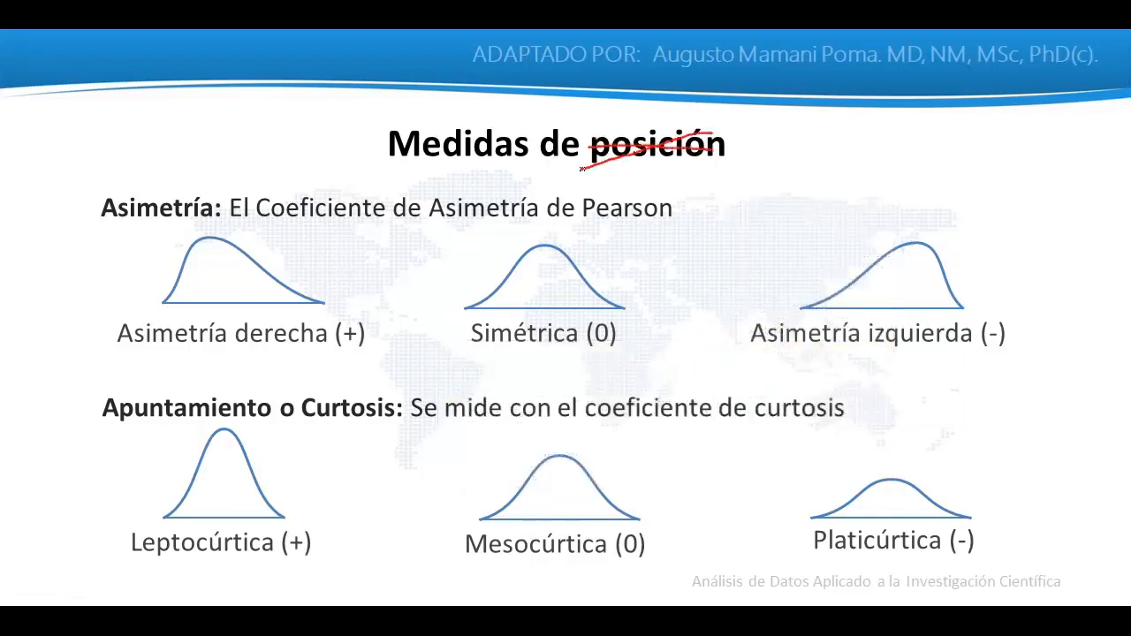
mouse_move(738, 131)
mouse_down()
mouse_move(739, 153)
mouse_move(749, 140)
mouse_move(756, 156)
mouse_up()
mouse_move(756, 129)
mouse_down()
mouse_move(758, 157)
mouse_move(790, 154)
mouse_move(811, 133)
mouse_move(820, 161)
mouse_move(836, 138)
mouse_move(850, 156)
mouse_up()
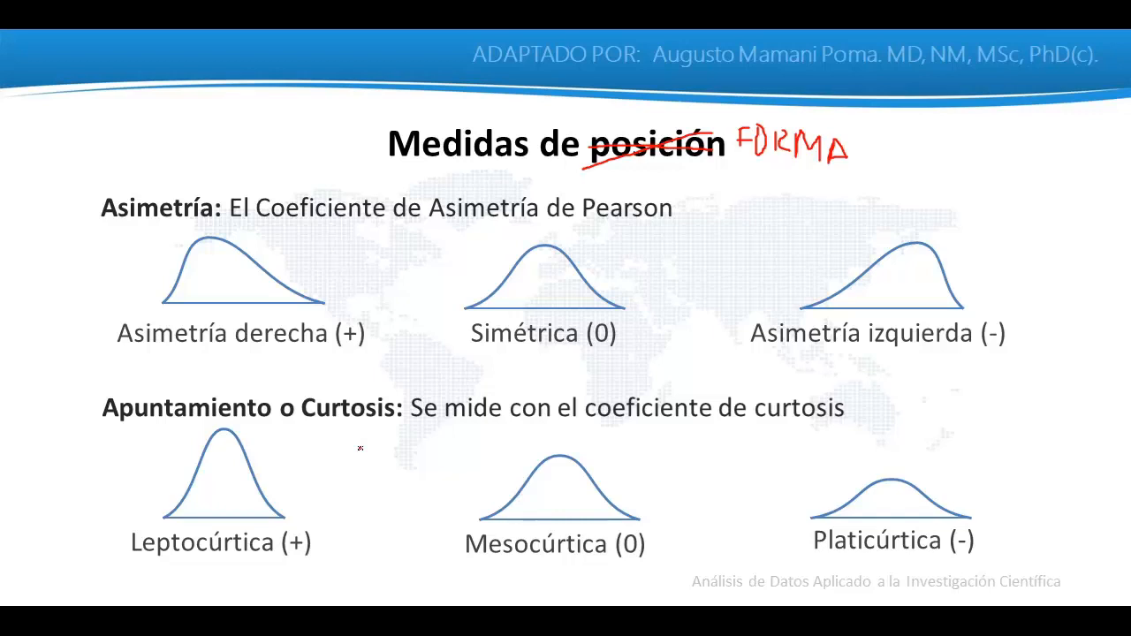
- Switch to SPSS and bring up the data of 00 Principios científicos NUME.sav
key(alt+Tab)
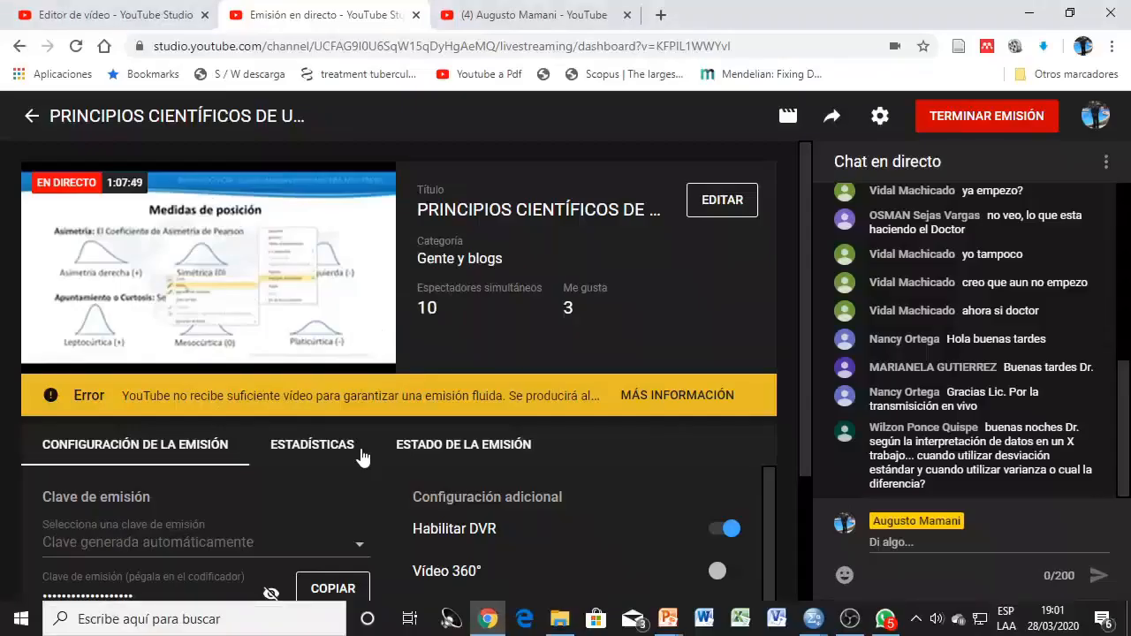
key(alt+Tab)
key(alt+Tab)
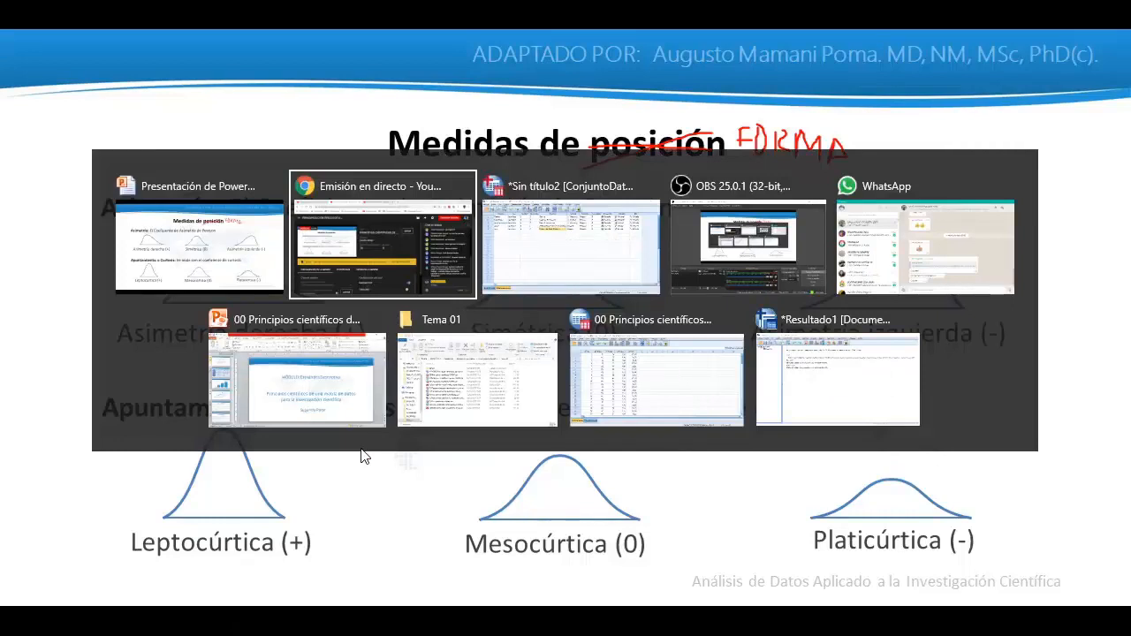
click(580, 259)
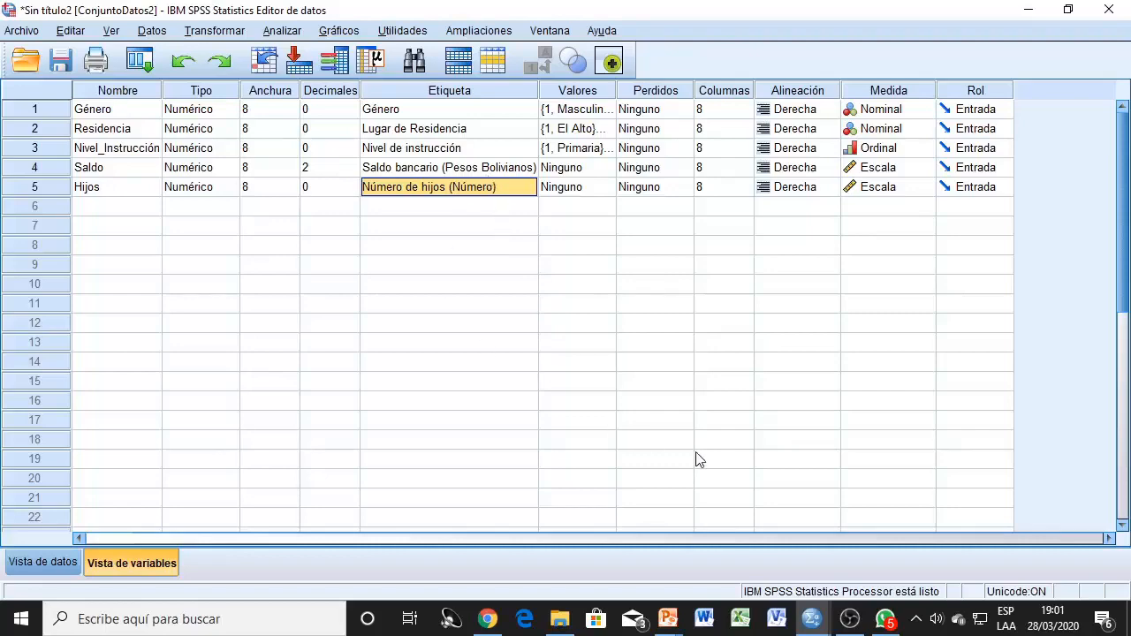
mouse_move(814, 628)
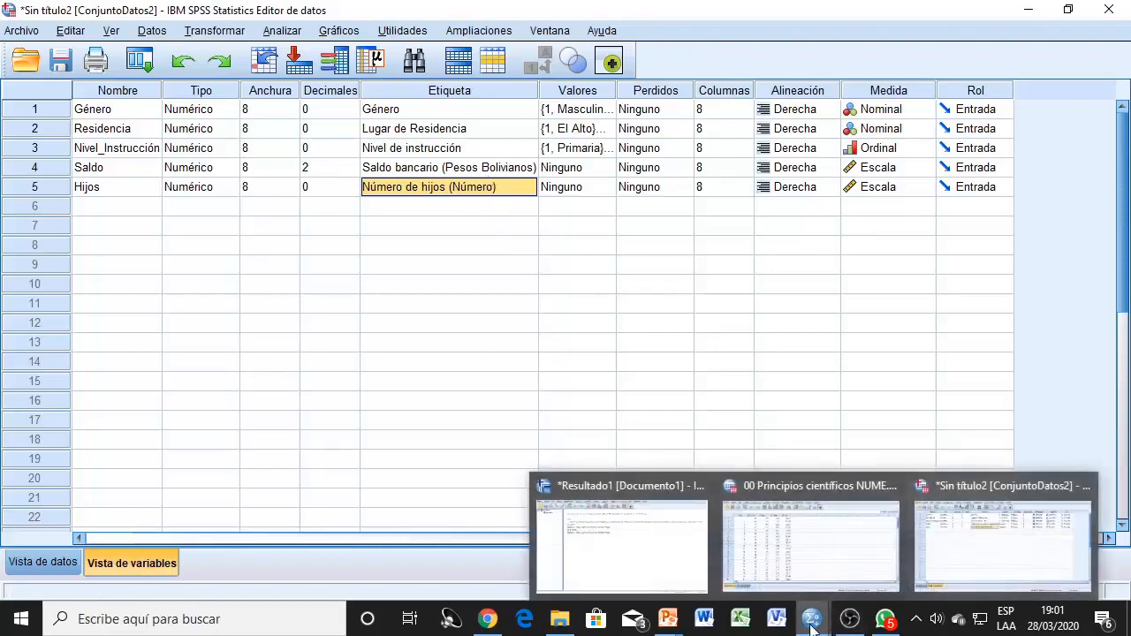
click(804, 566)
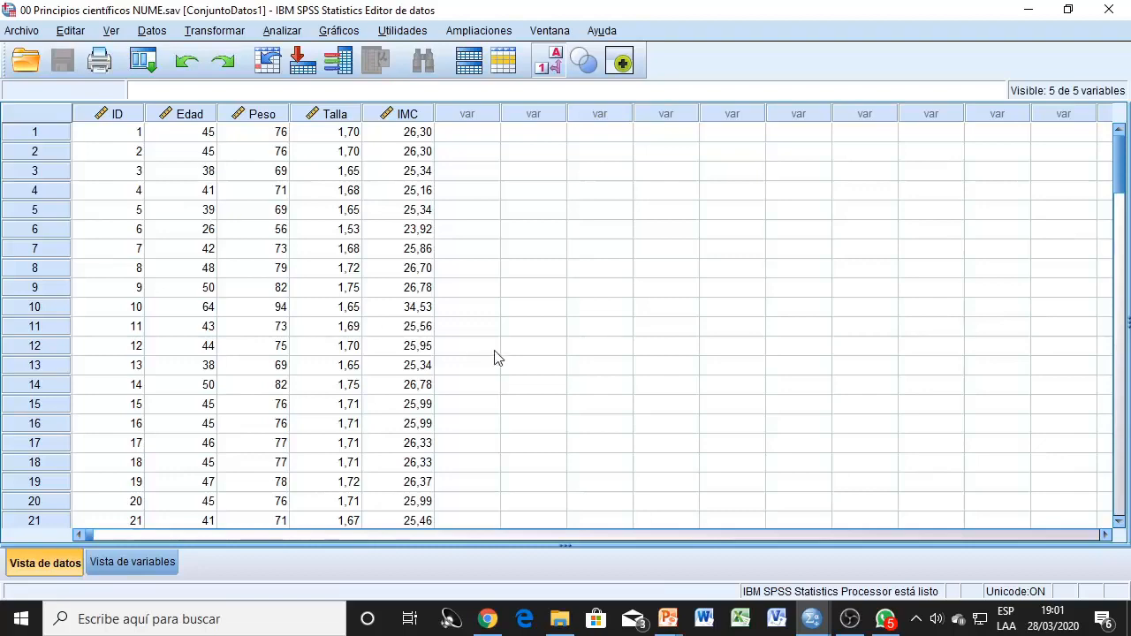
- Open 00 Principios científicos CATEG.sav from the Tema 01 folder and show its data view
click(569, 624)
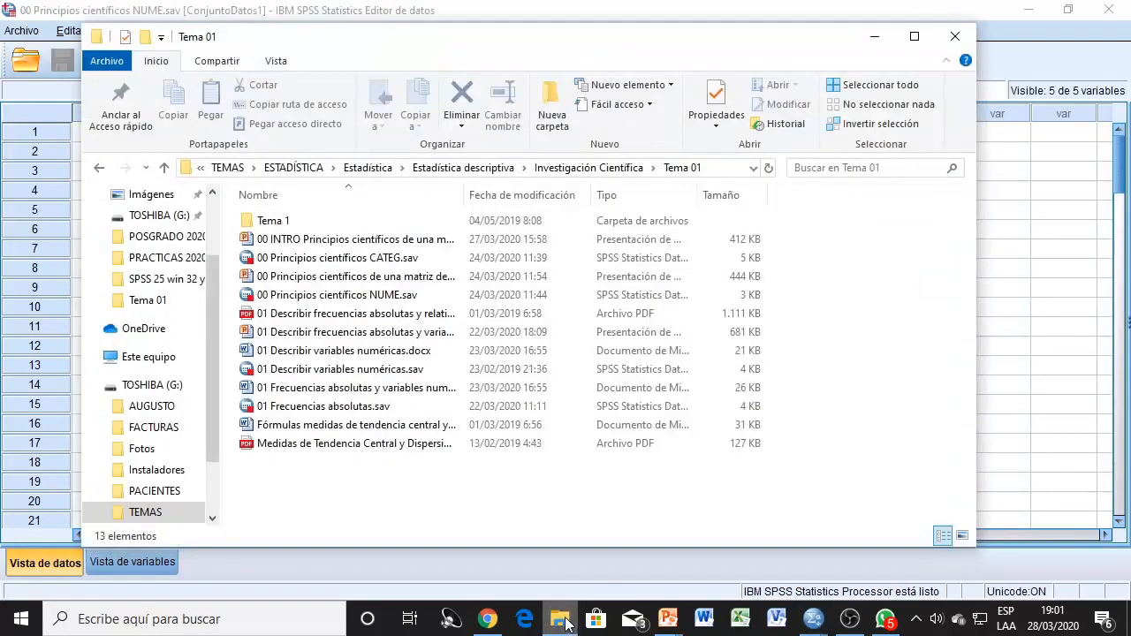
click(351, 259)
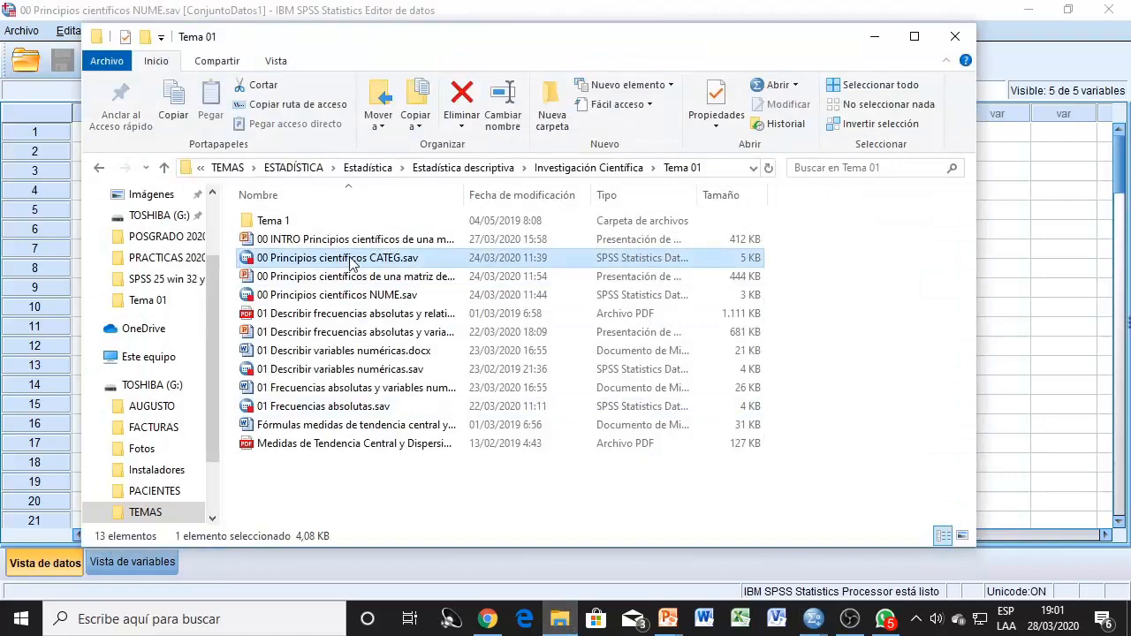
double_click(350, 259)
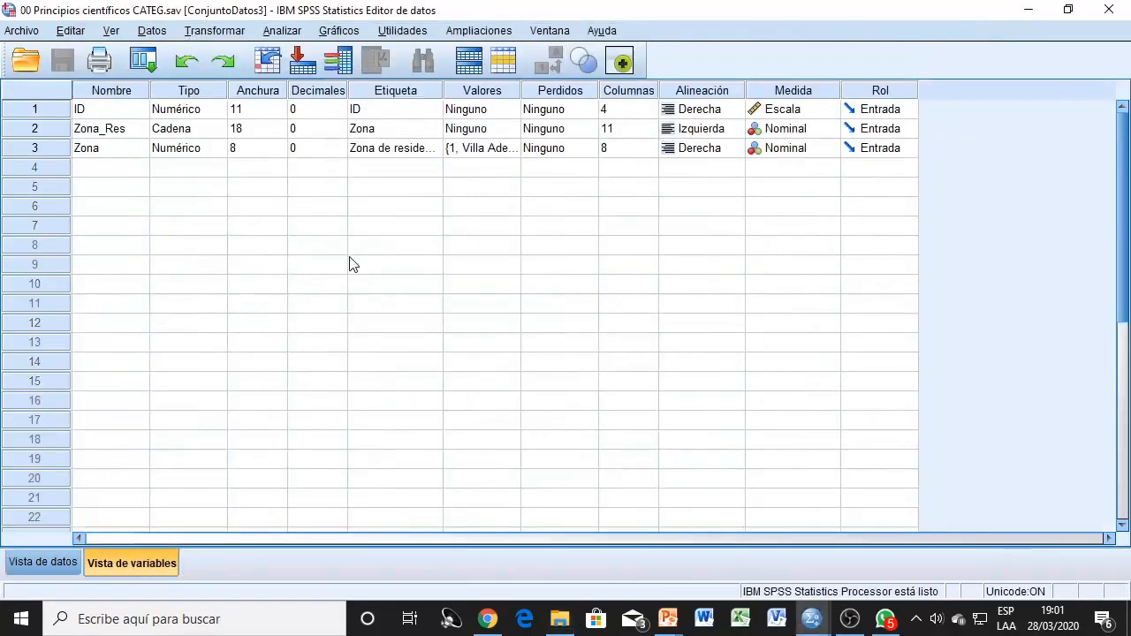
click(51, 566)
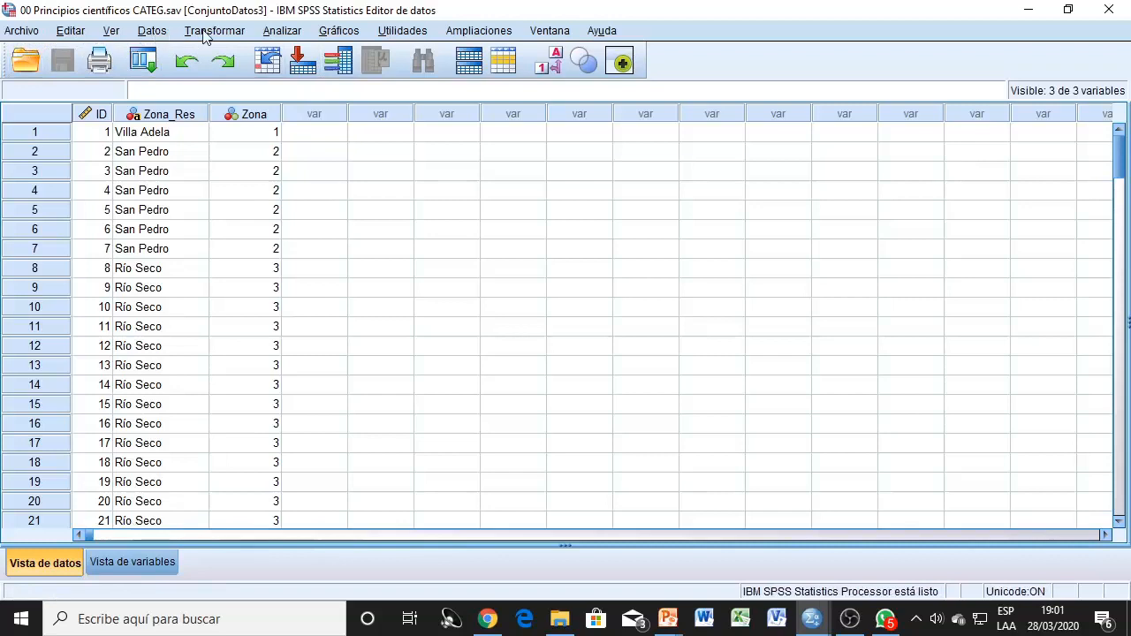
- Start a Frecuencias analysis from the descriptive statistics and enlarge its dialog
click(288, 35)
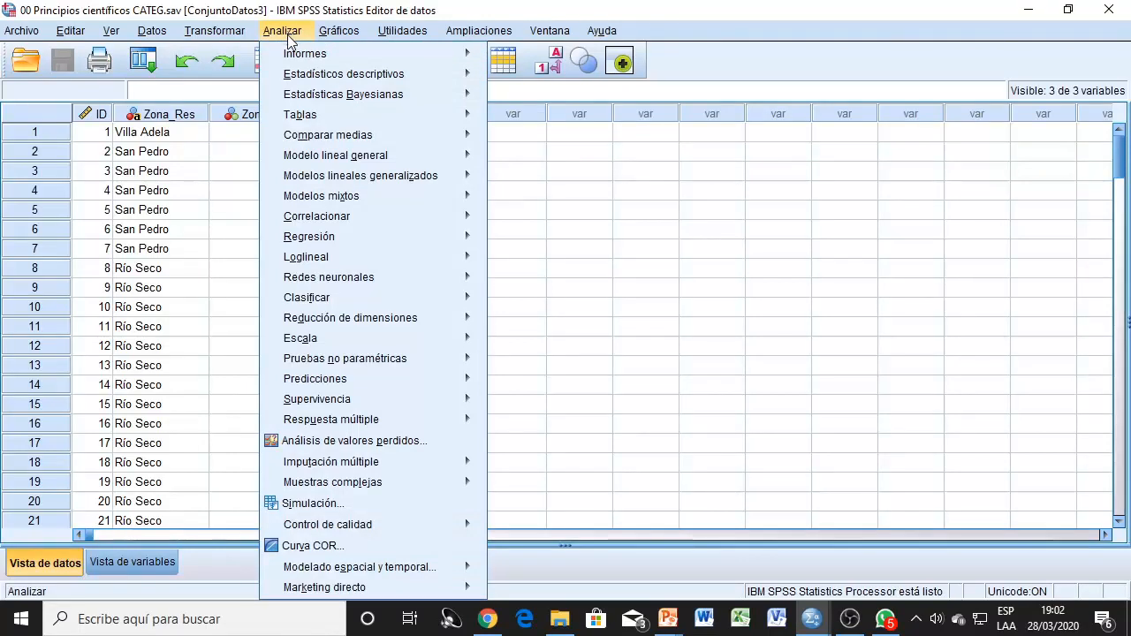
mouse_move(292, 55)
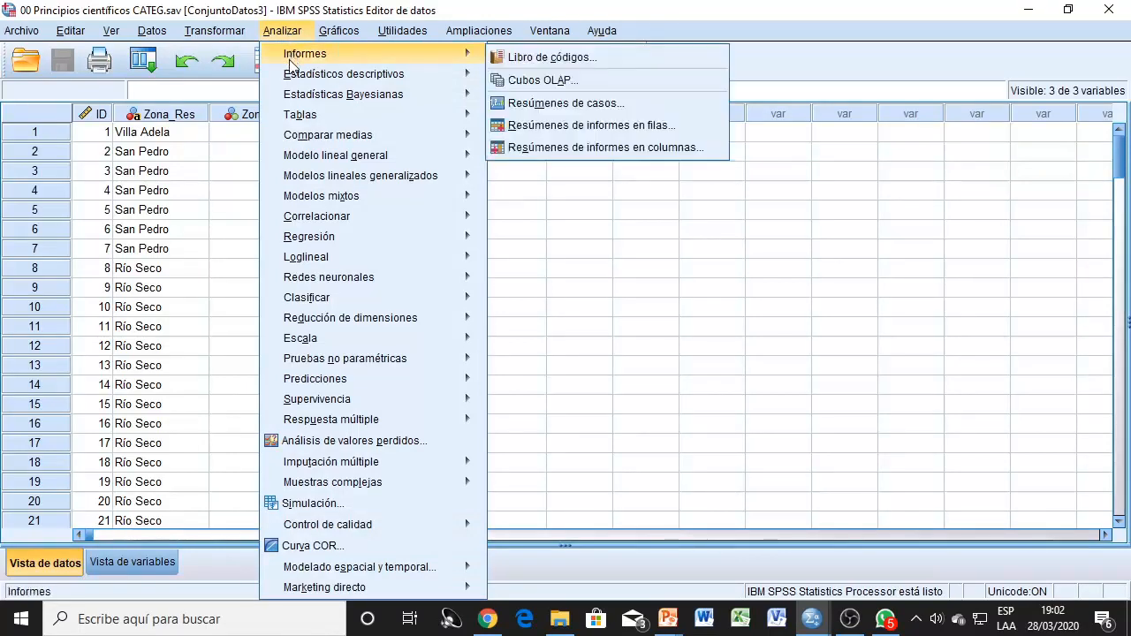
mouse_move(291, 78)
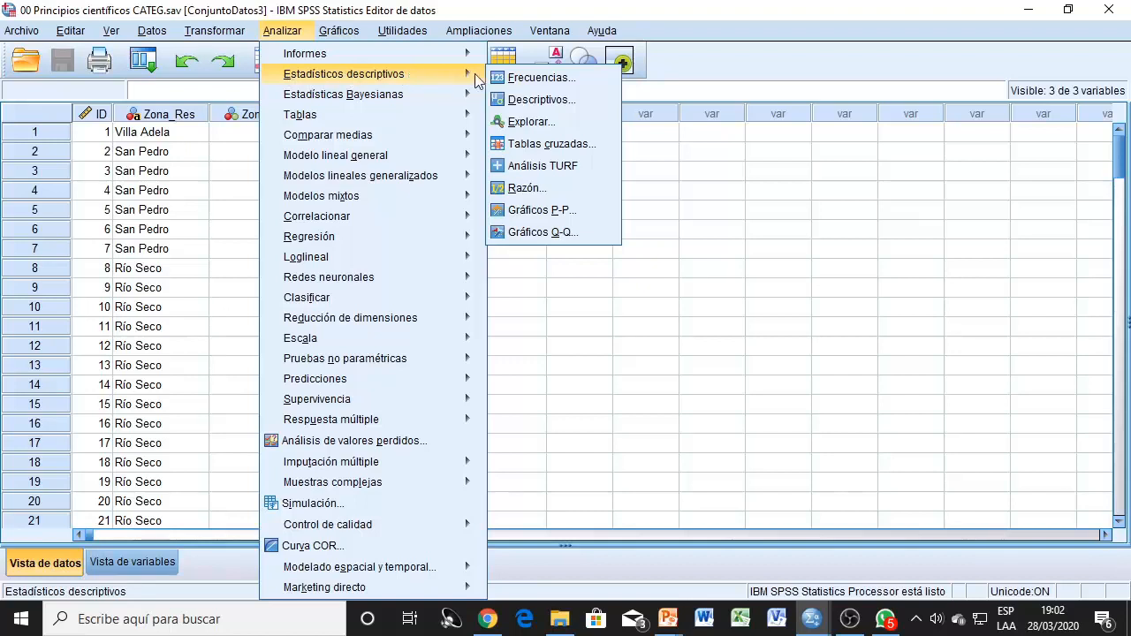
click(587, 80)
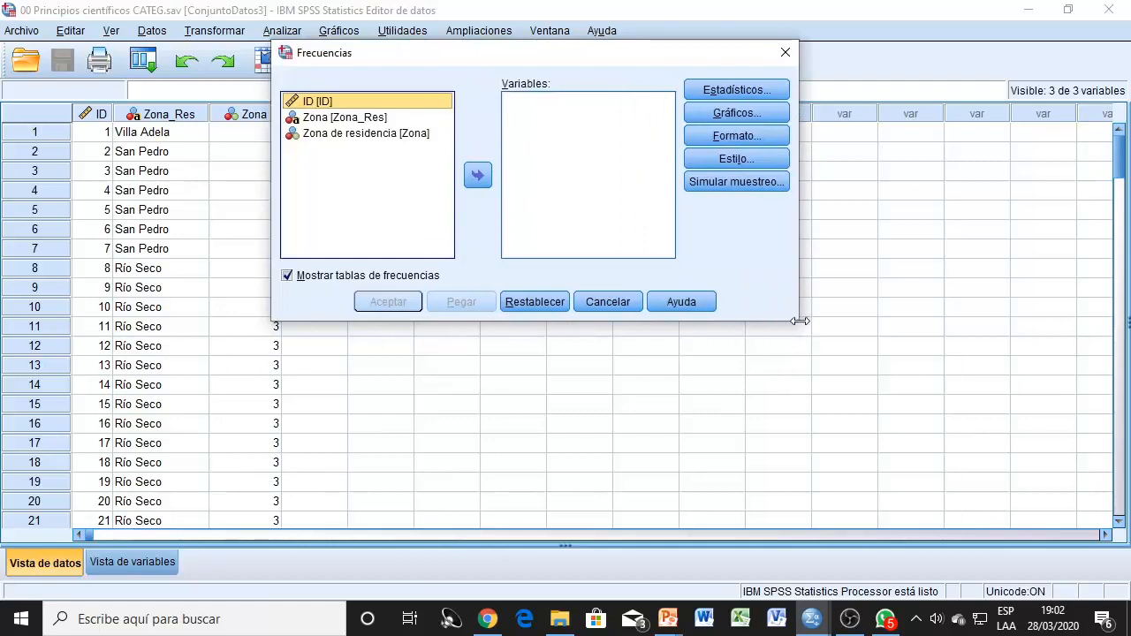
drag(796, 323, 840, 428)
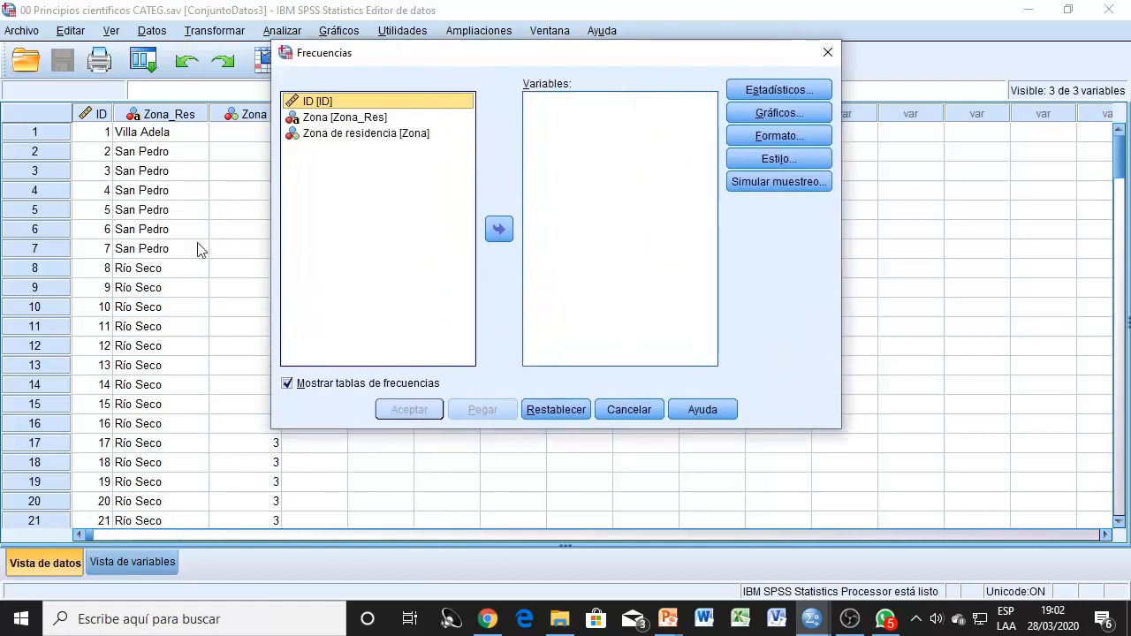
- Add Zona de residencia [Zona] to the variables of the Frecuencias analysis, keeping the data columns in sight
click(323, 137)
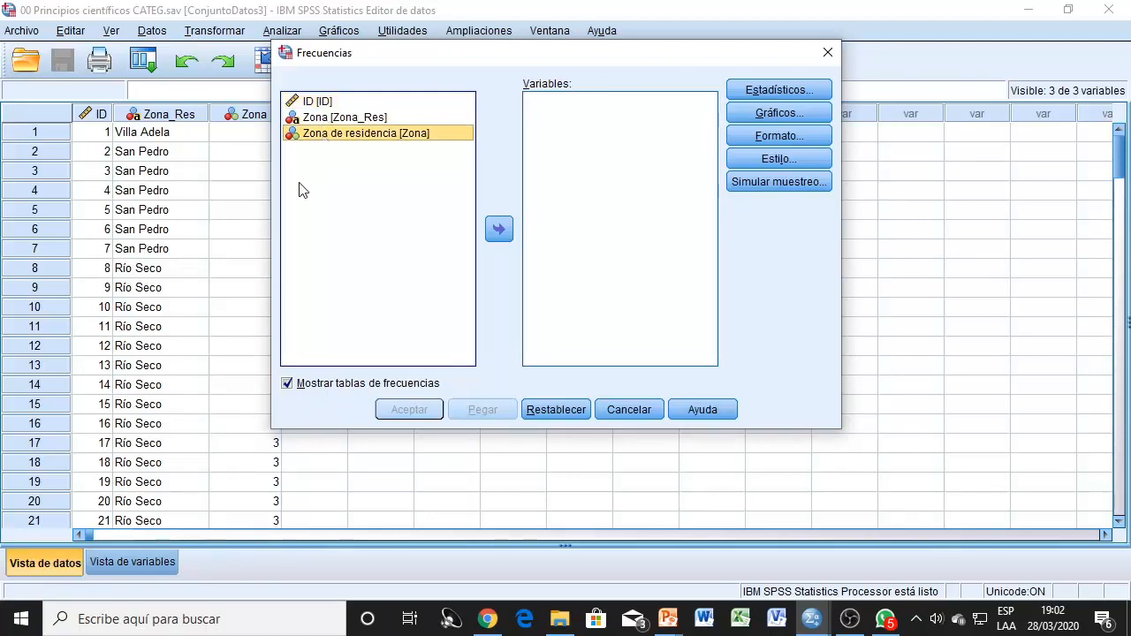
drag(399, 51, 433, 52)
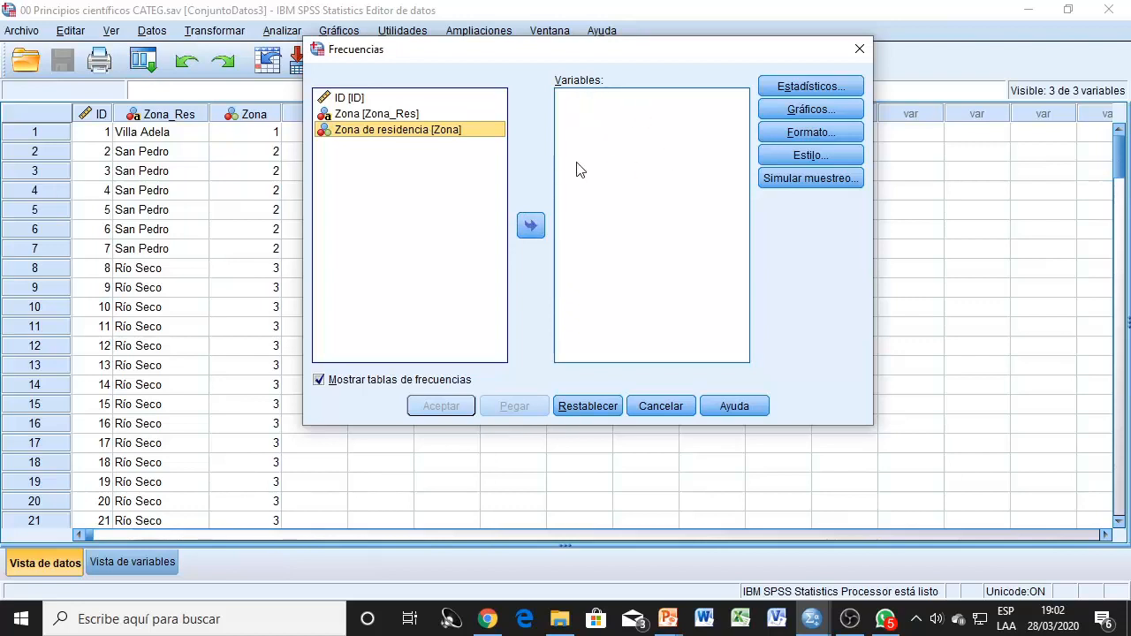
click(530, 226)
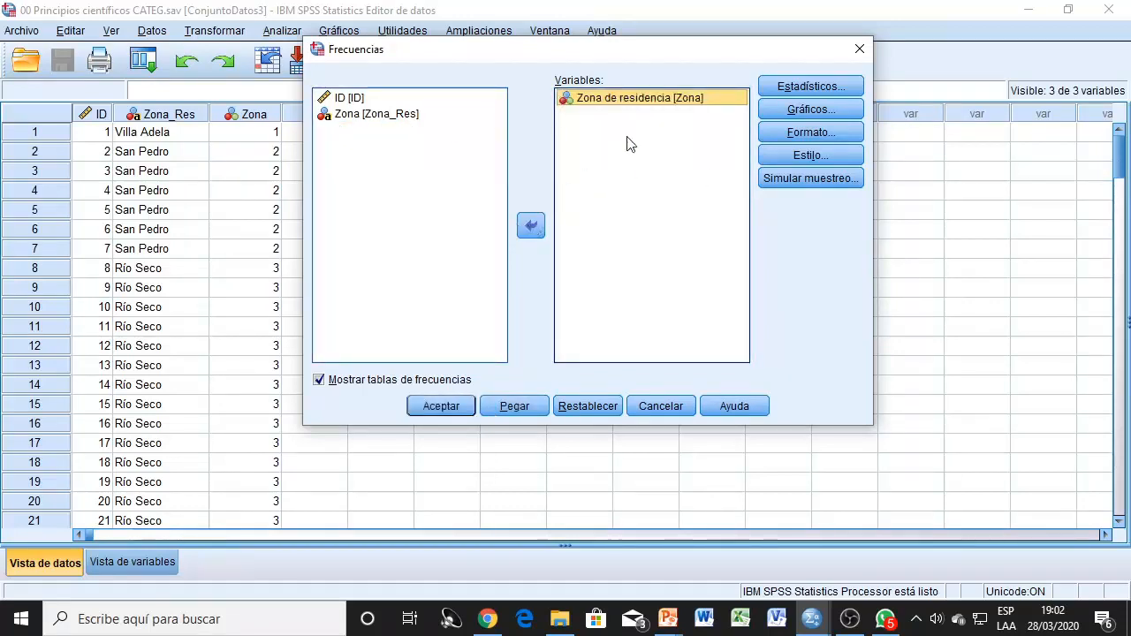
click(530, 225)
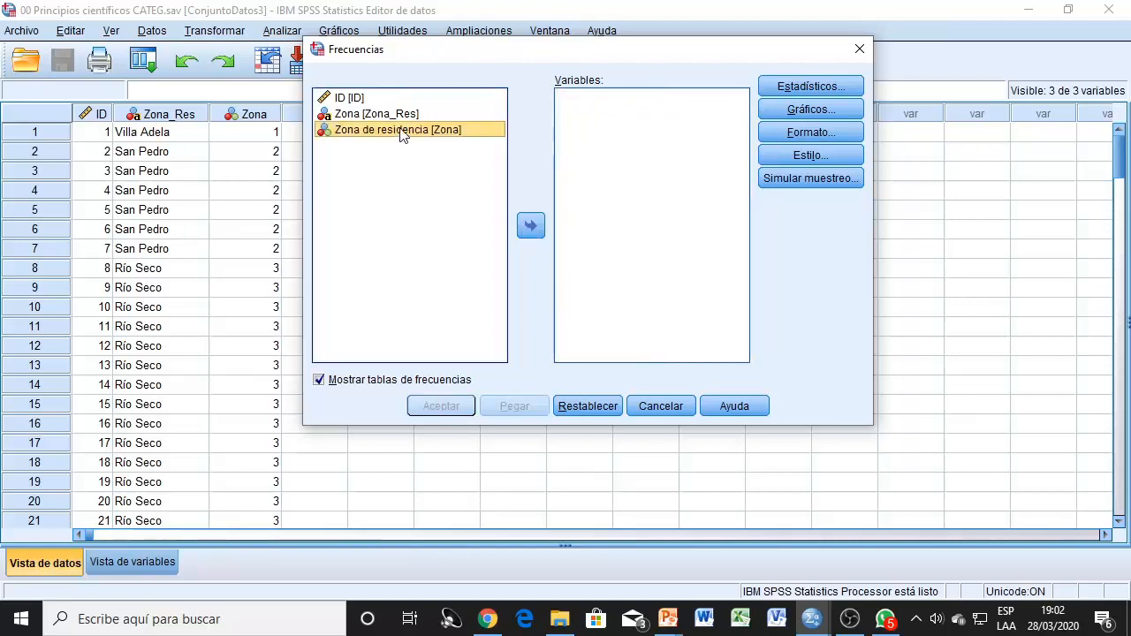
drag(401, 133, 672, 110)
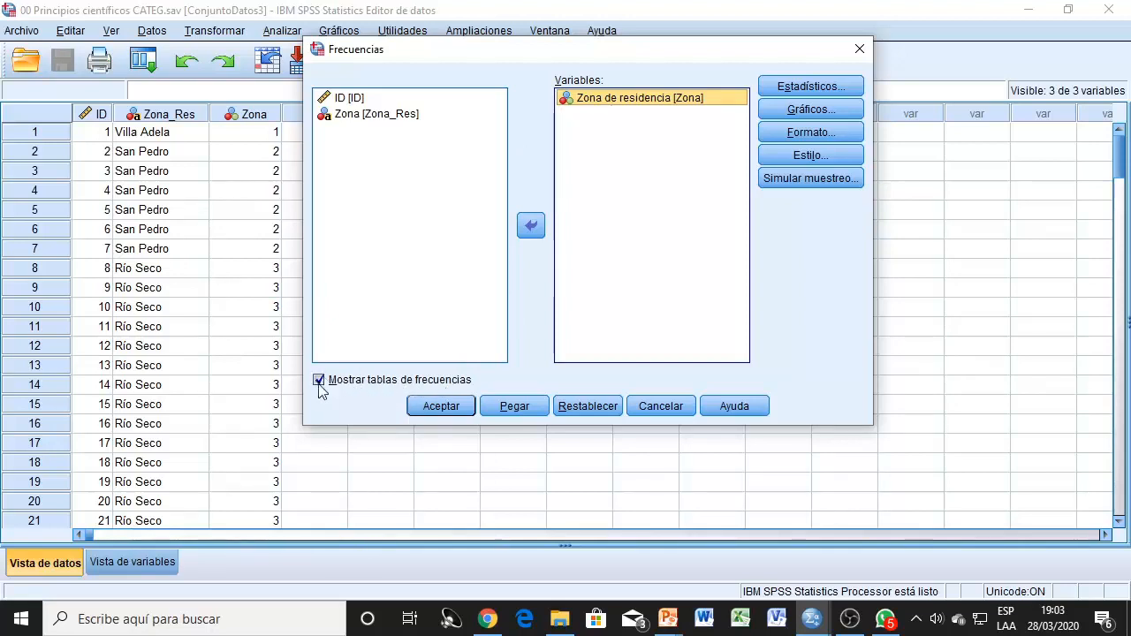
- Run the Frecuencias analysis of Zona de residencia with frequency tables and select the resulting table in the output
click(441, 409)
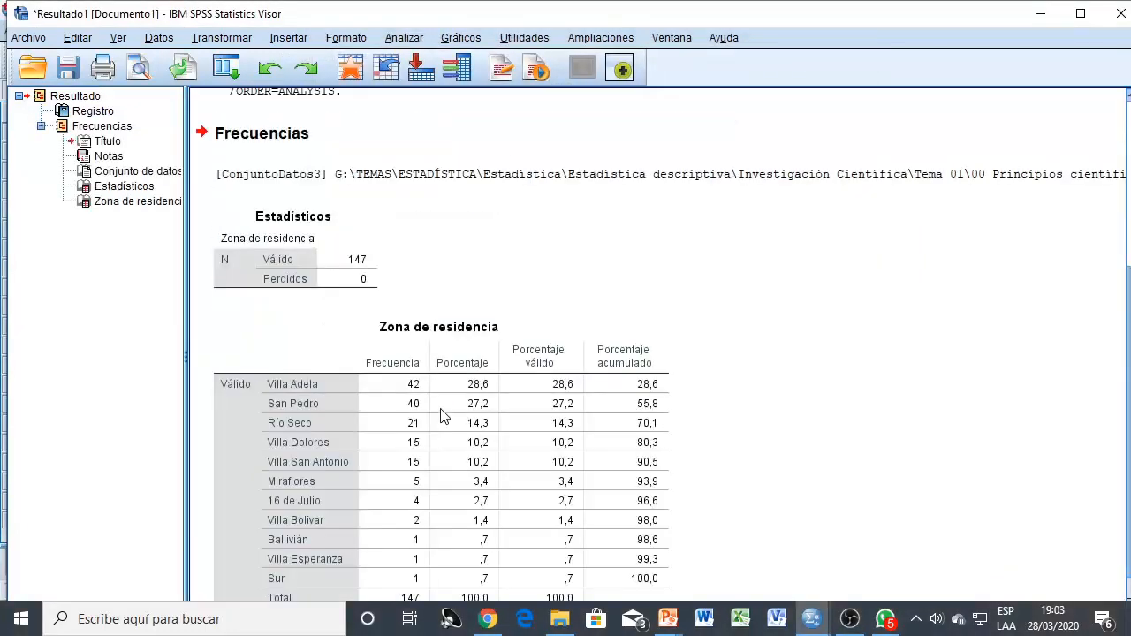
click(468, 404)
scroll(449, 404, down, 1)
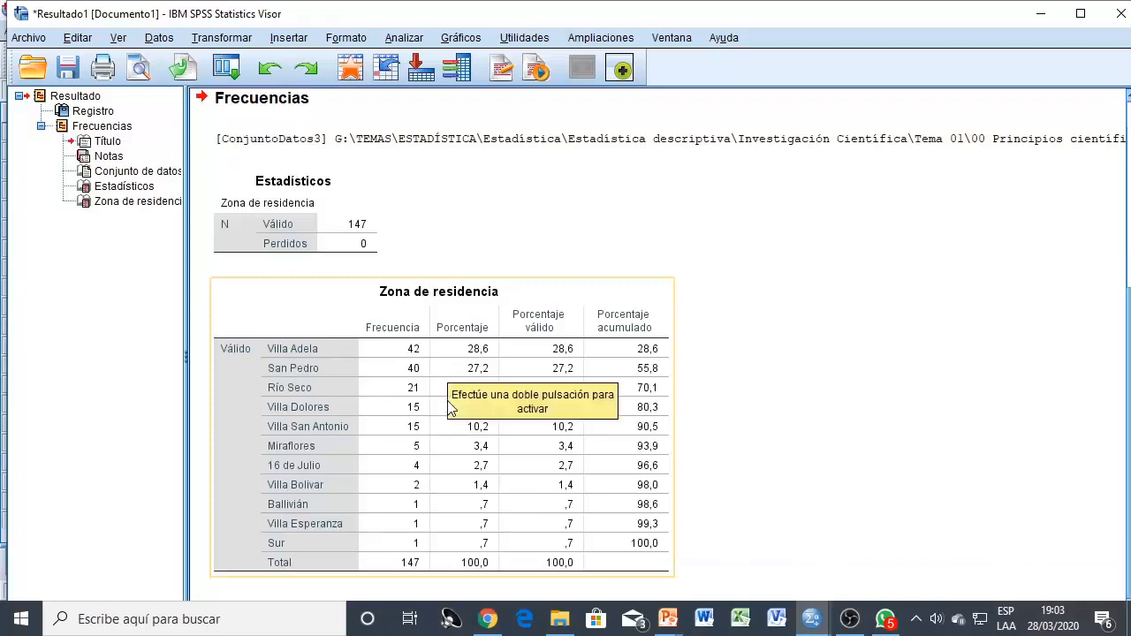
click(864, 425)
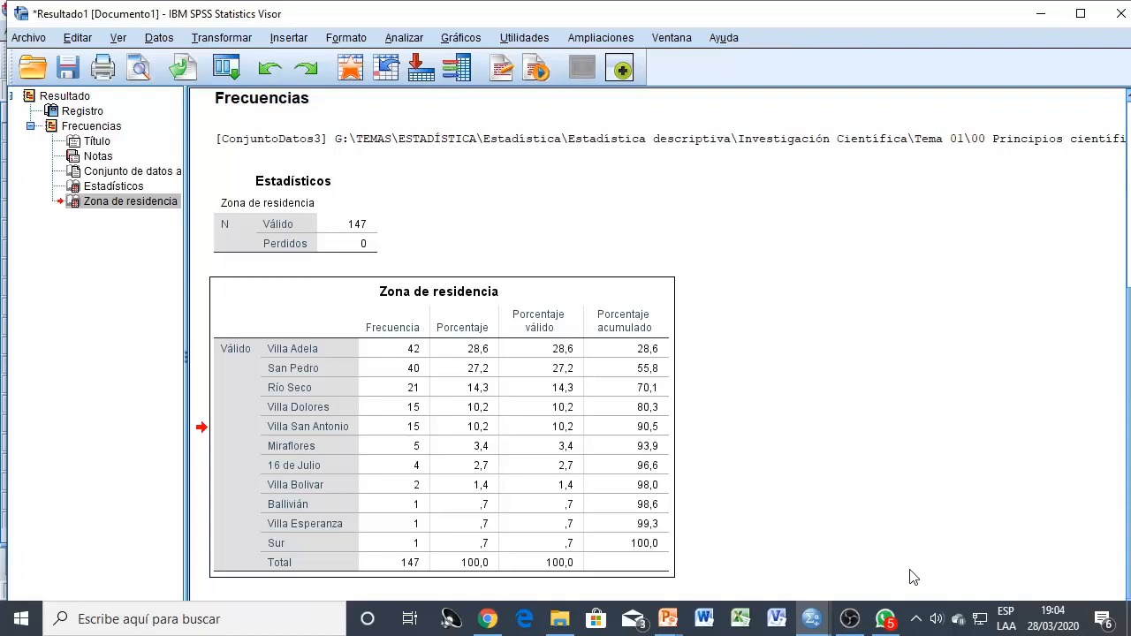
key(alt+Tab)
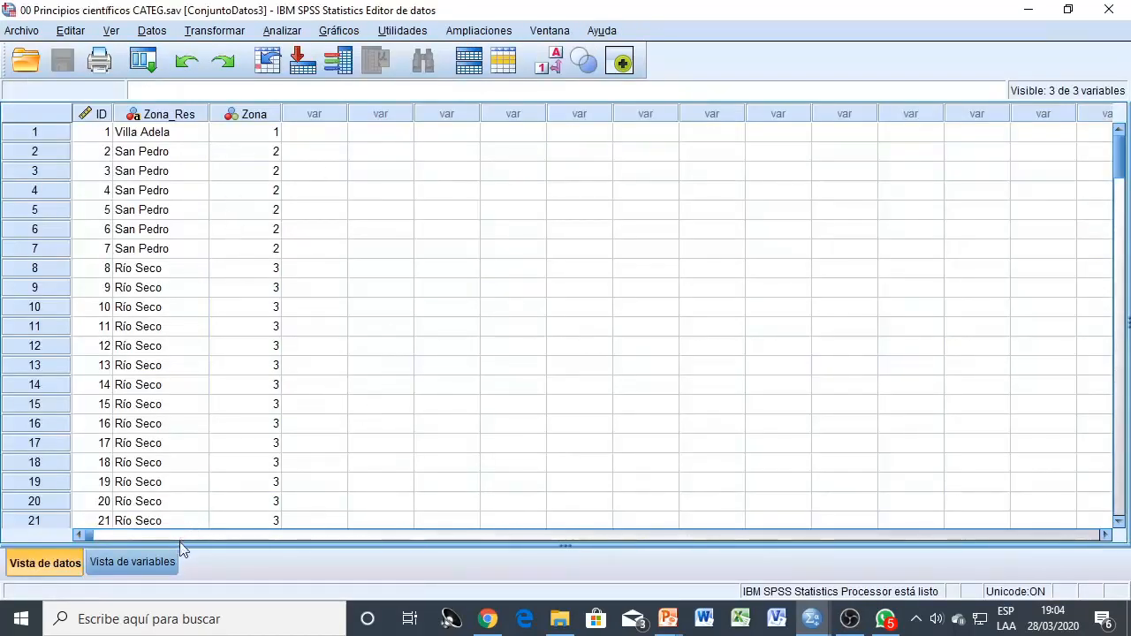
click(282, 32)
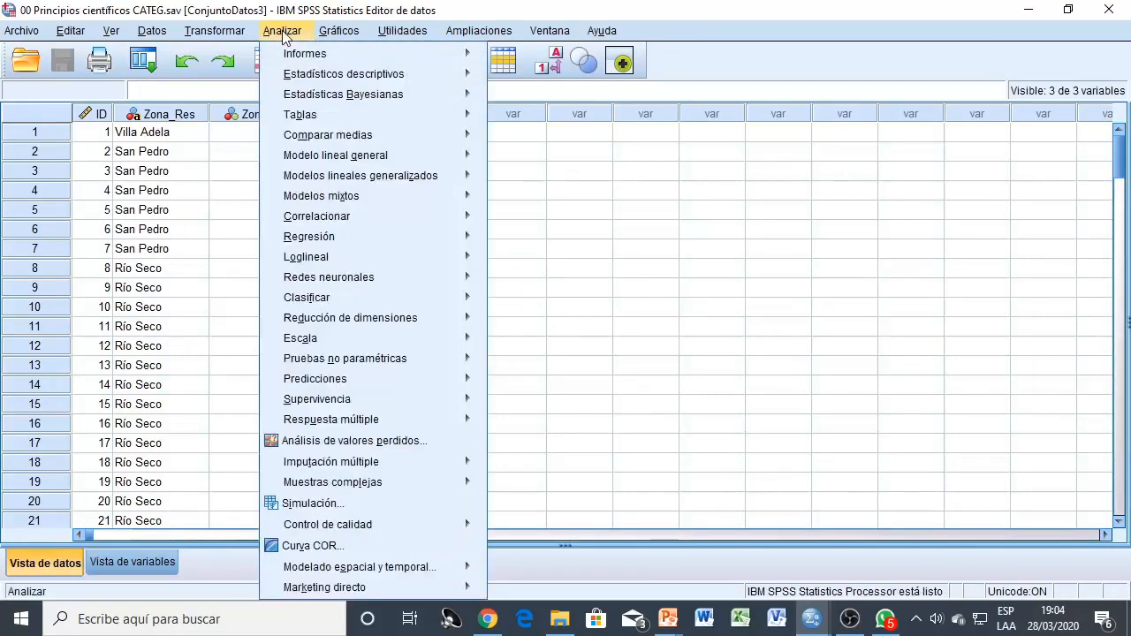
mouse_move(295, 80)
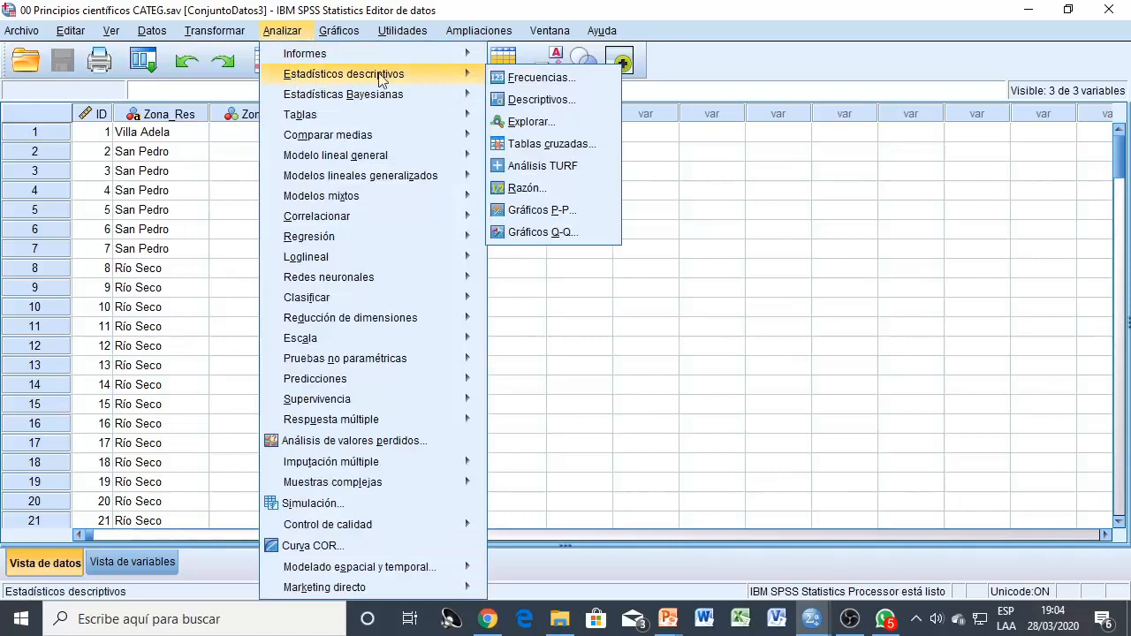
click(578, 83)
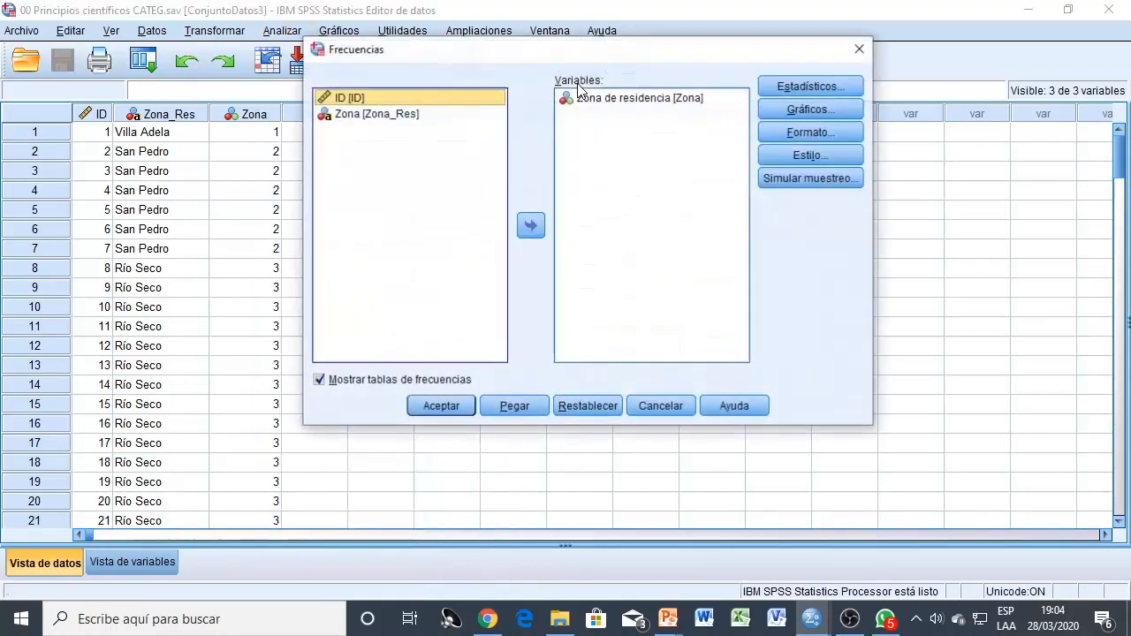
click(581, 408)
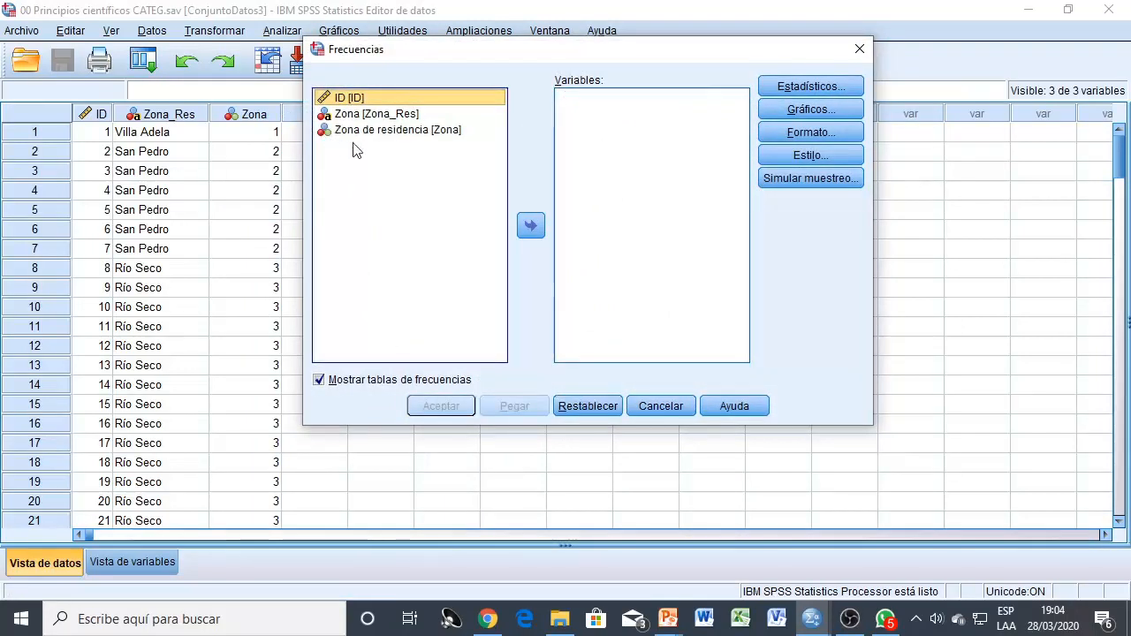
click(359, 137)
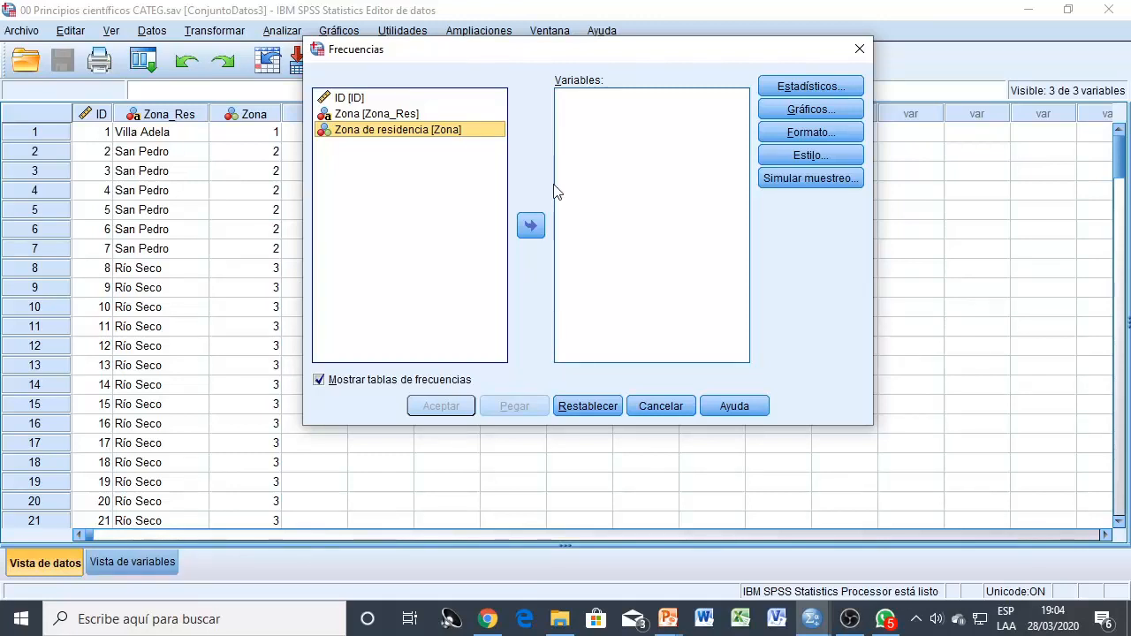
click(530, 227)
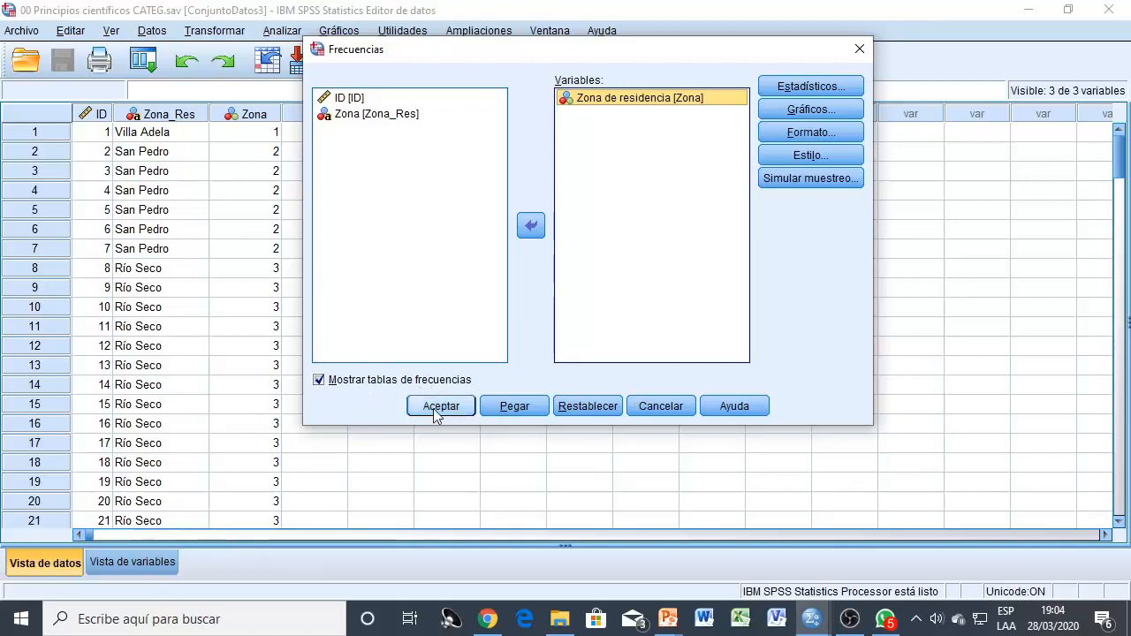
click(648, 410)
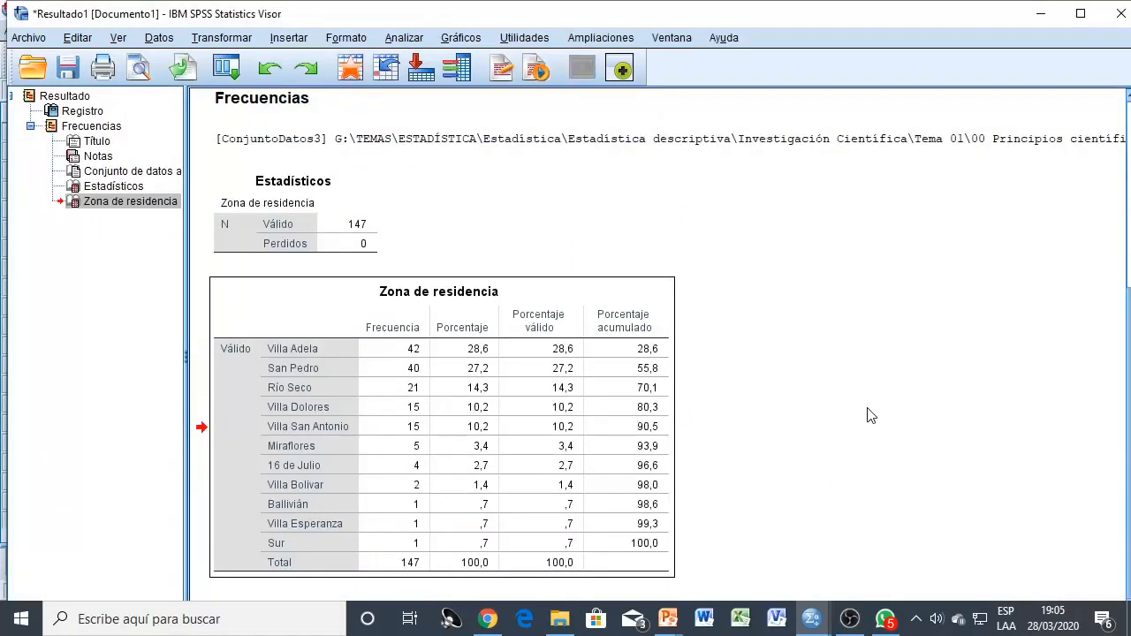
- Create a simple bar chart from summaries for groups of cases, showing Nº de casos with Zona de residencia [Zona] as the category axis
key(alt+Tab)
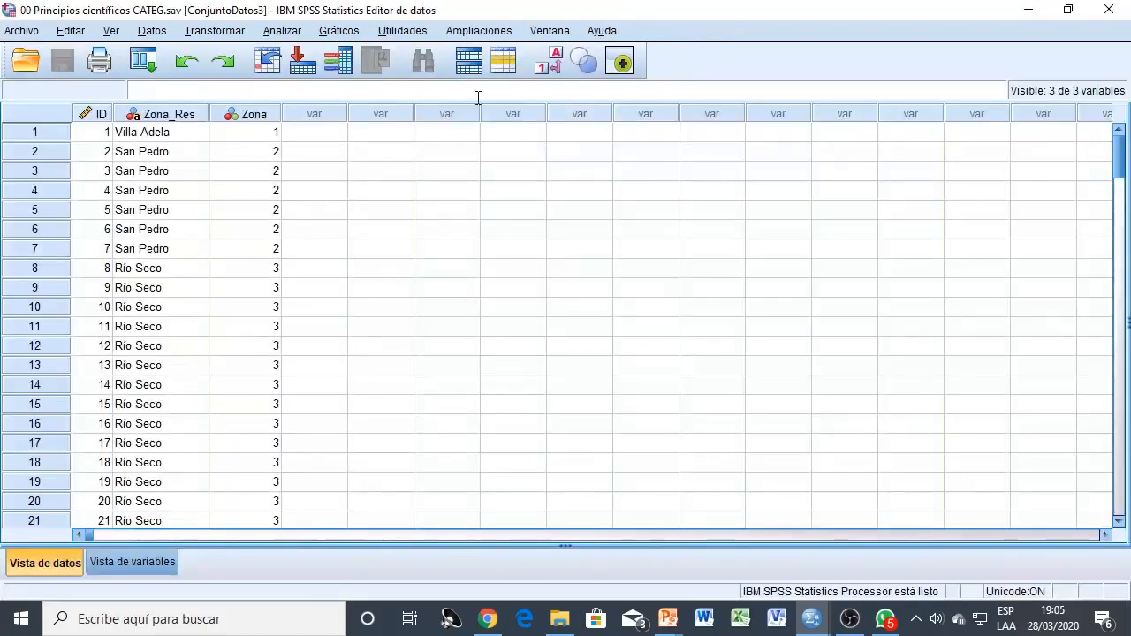
click(339, 32)
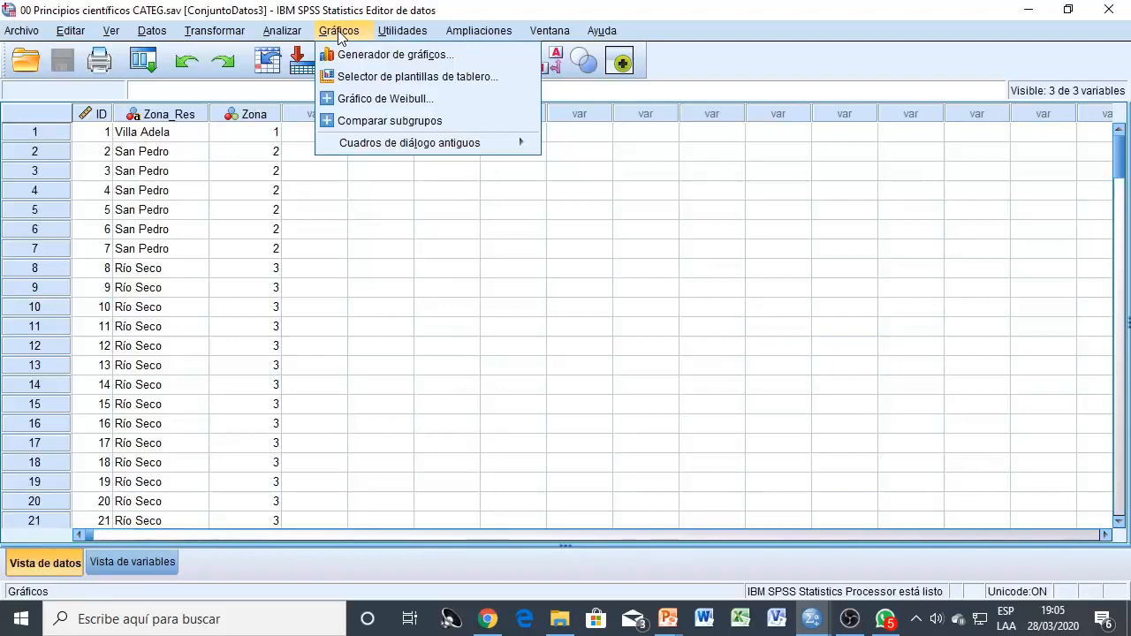
mouse_move(363, 146)
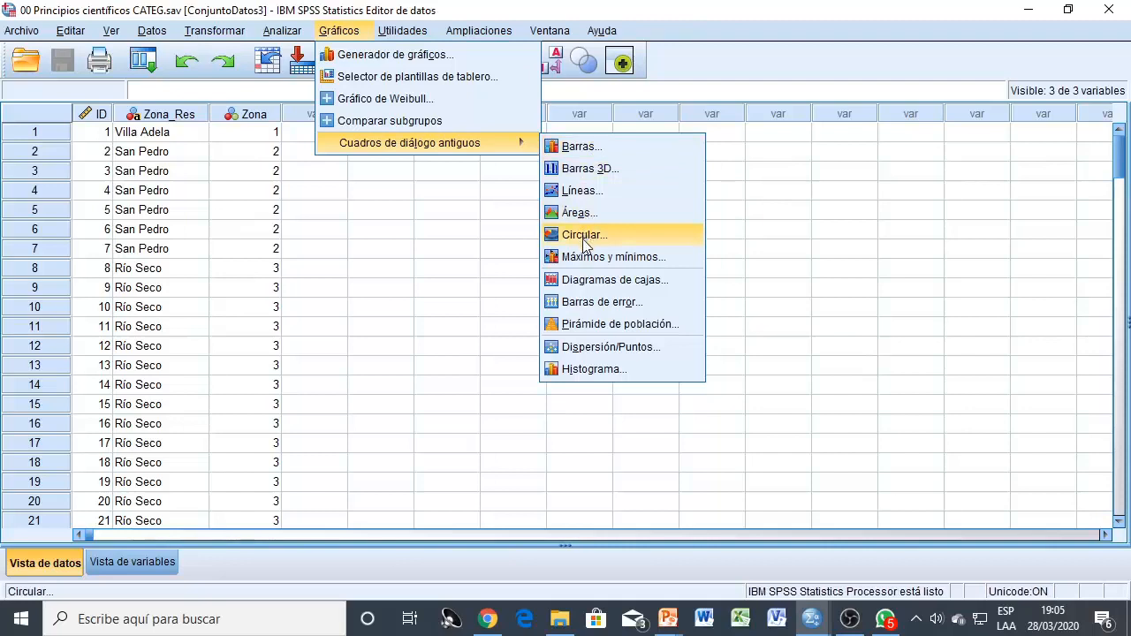
click(583, 155)
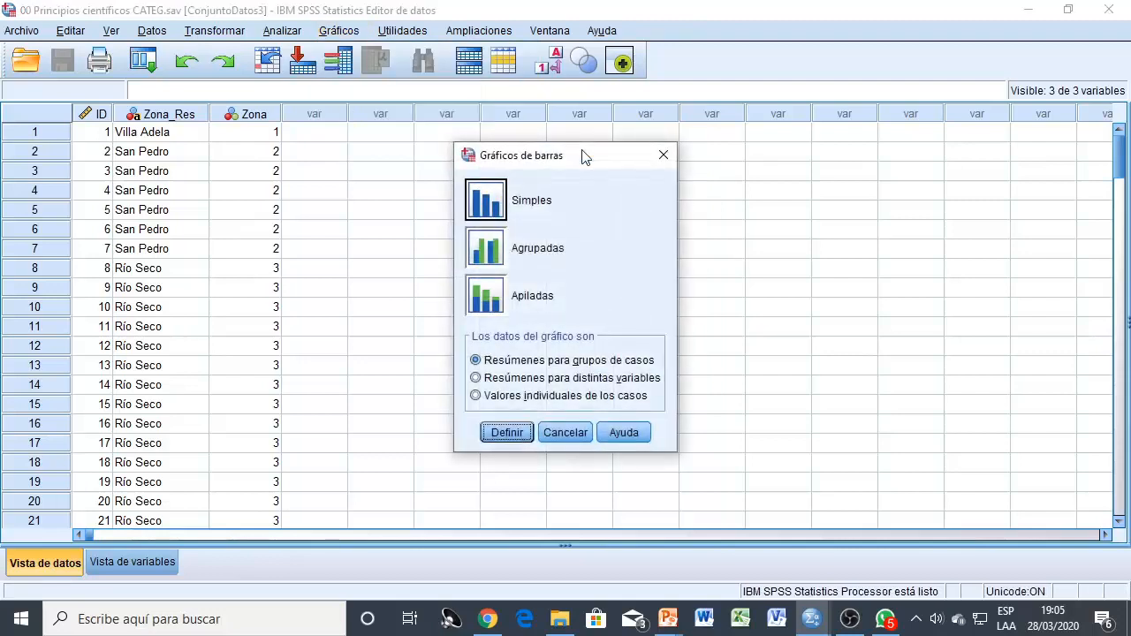
click(500, 433)
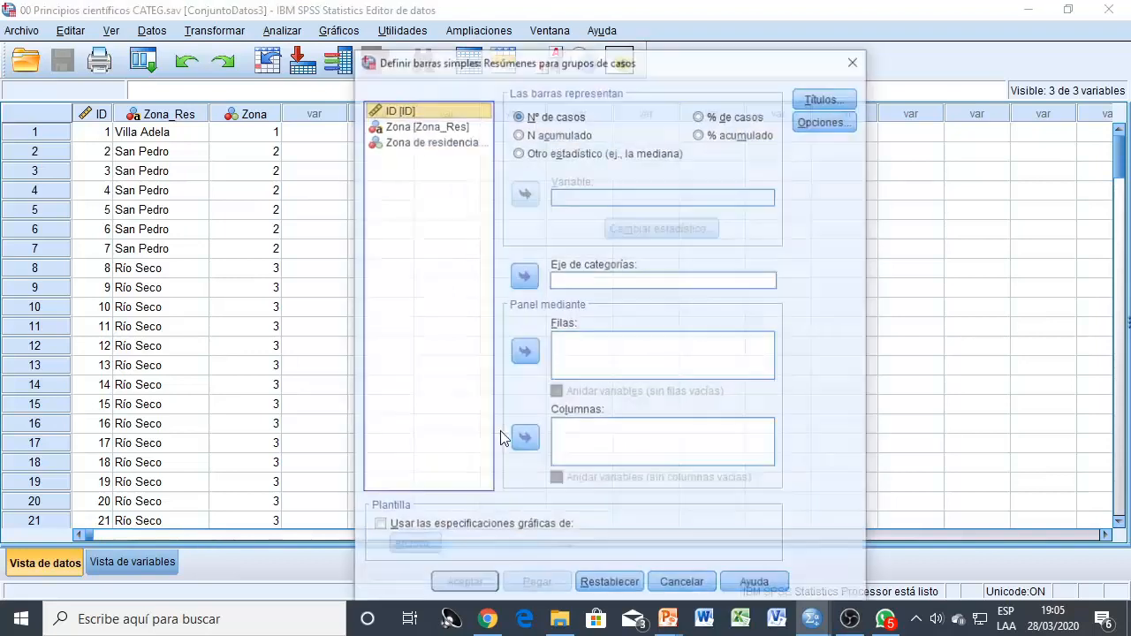
click(425, 145)
click(524, 276)
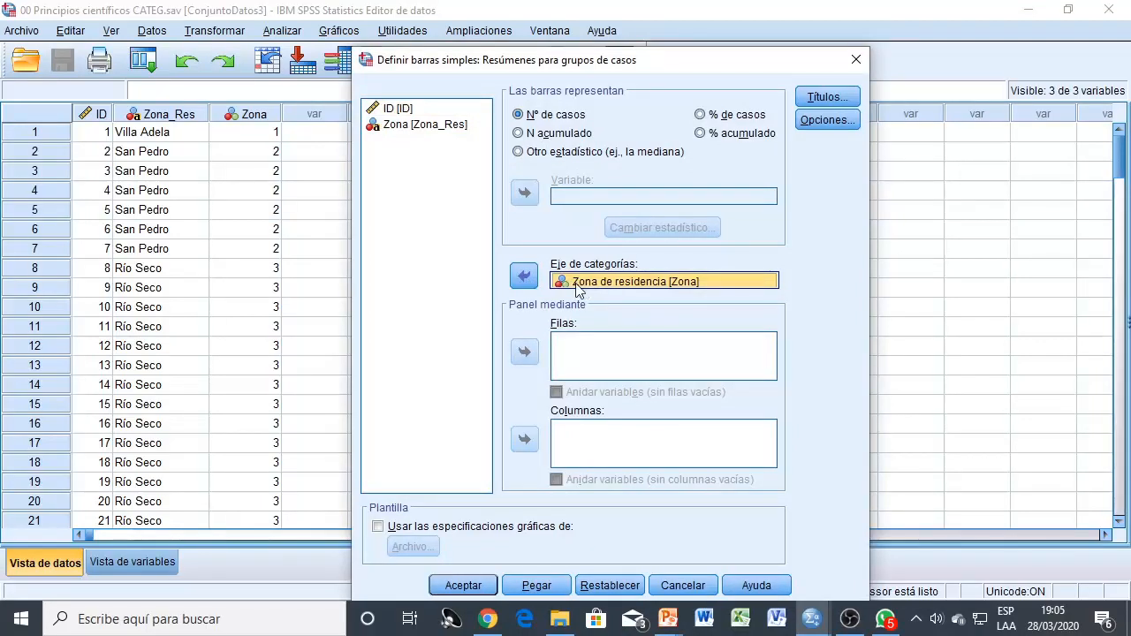
drag(619, 66, 620, 42)
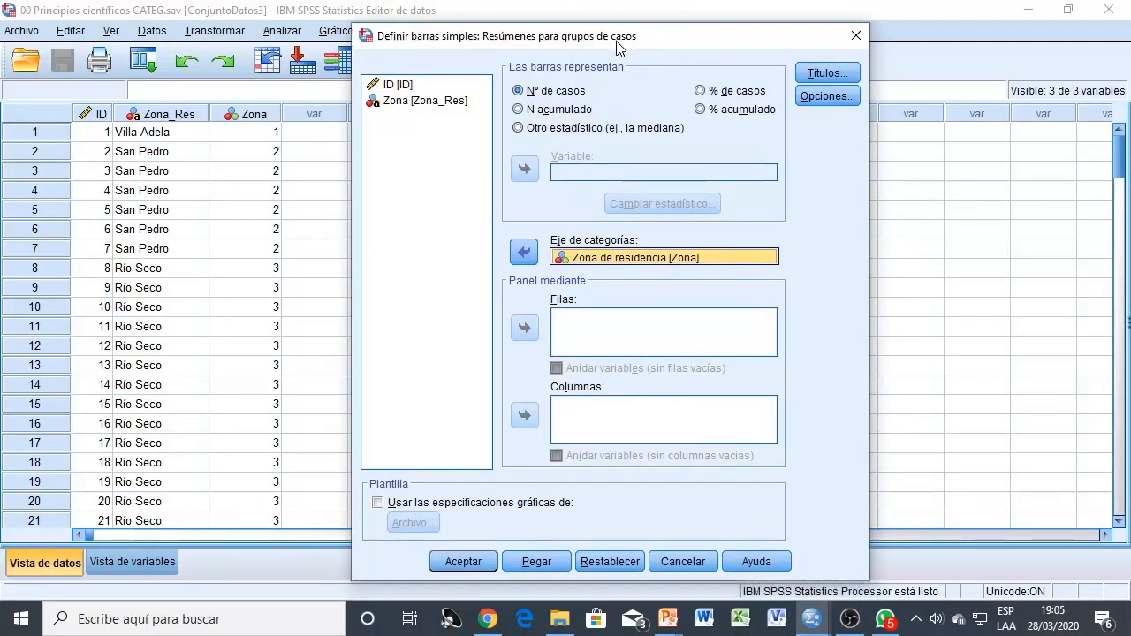
click(463, 562)
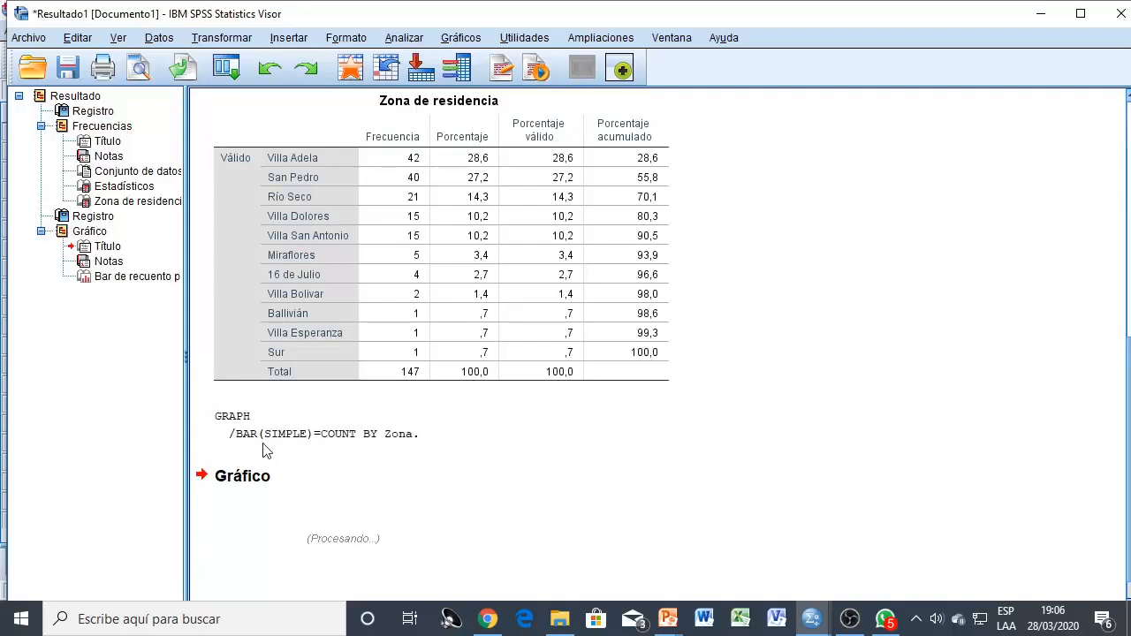
scroll(708, 492, down, 3)
scroll(708, 492, down, 3)
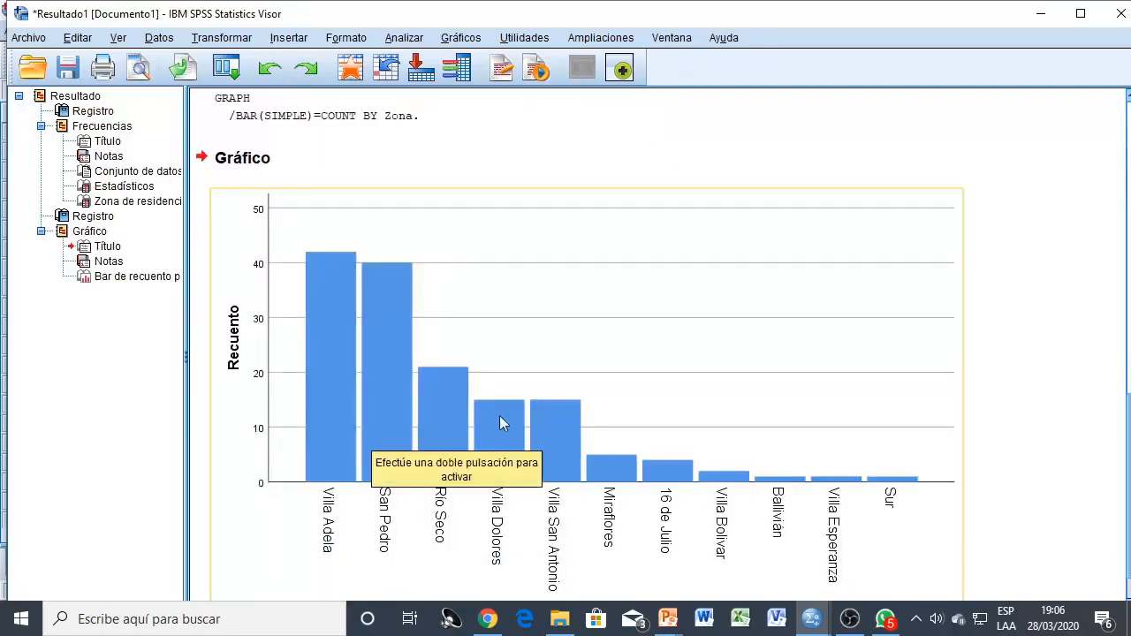
- Compare the Zona de residencia bar chart with its frequency table in the output
click(838, 292)
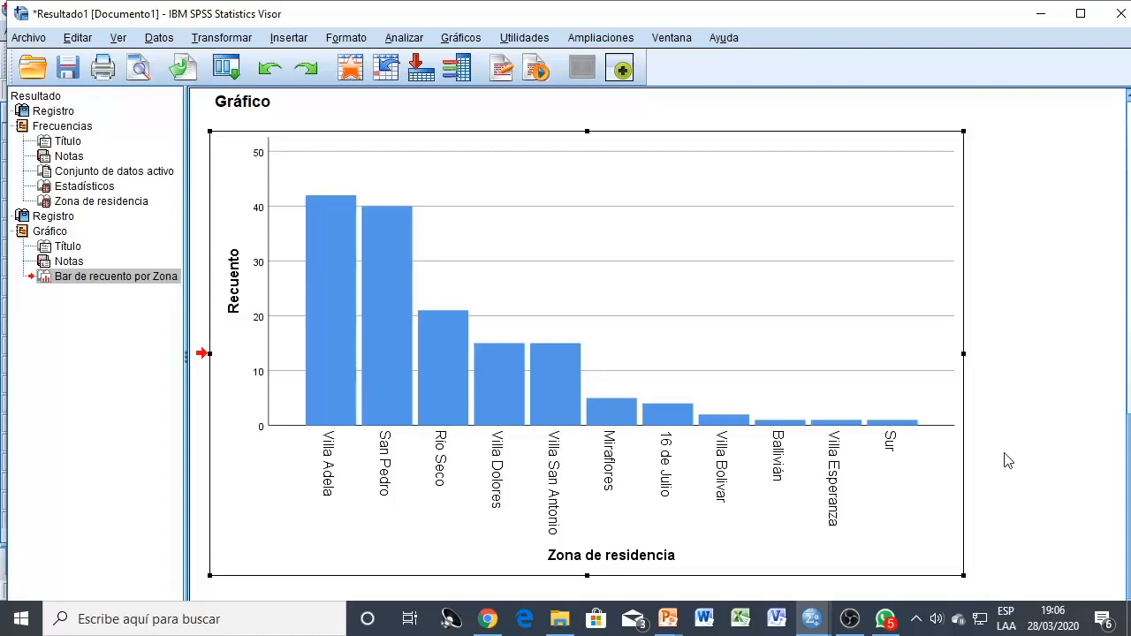
scroll(1008, 459, up, 10)
click(566, 400)
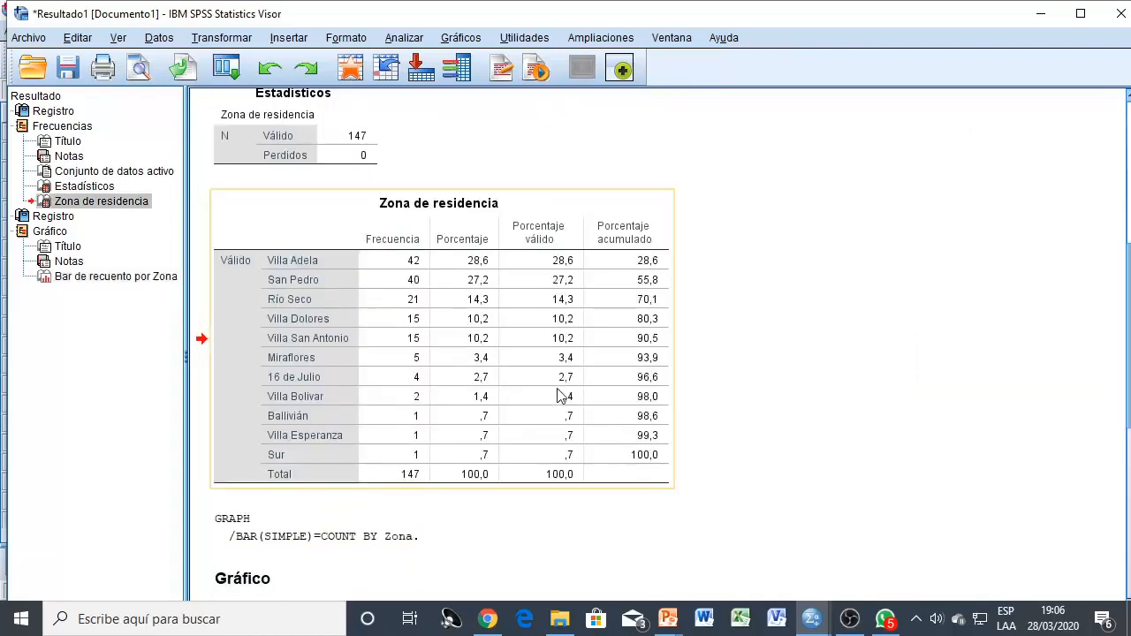
scroll(559, 396, down, 10)
click(569, 368)
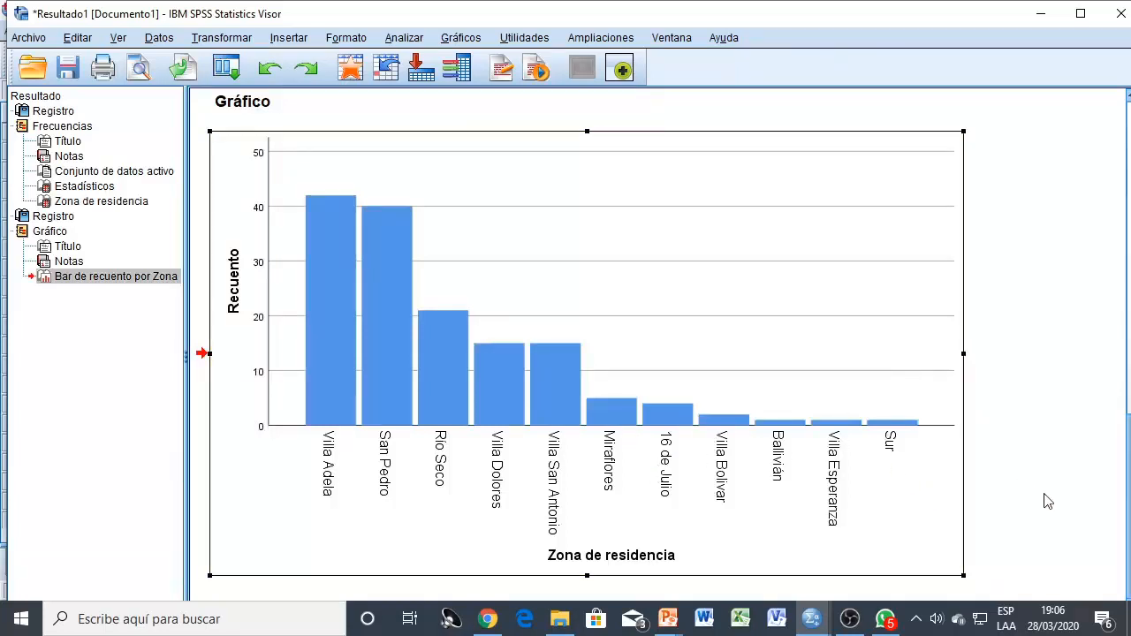
scroll(1047, 501, up, 9)
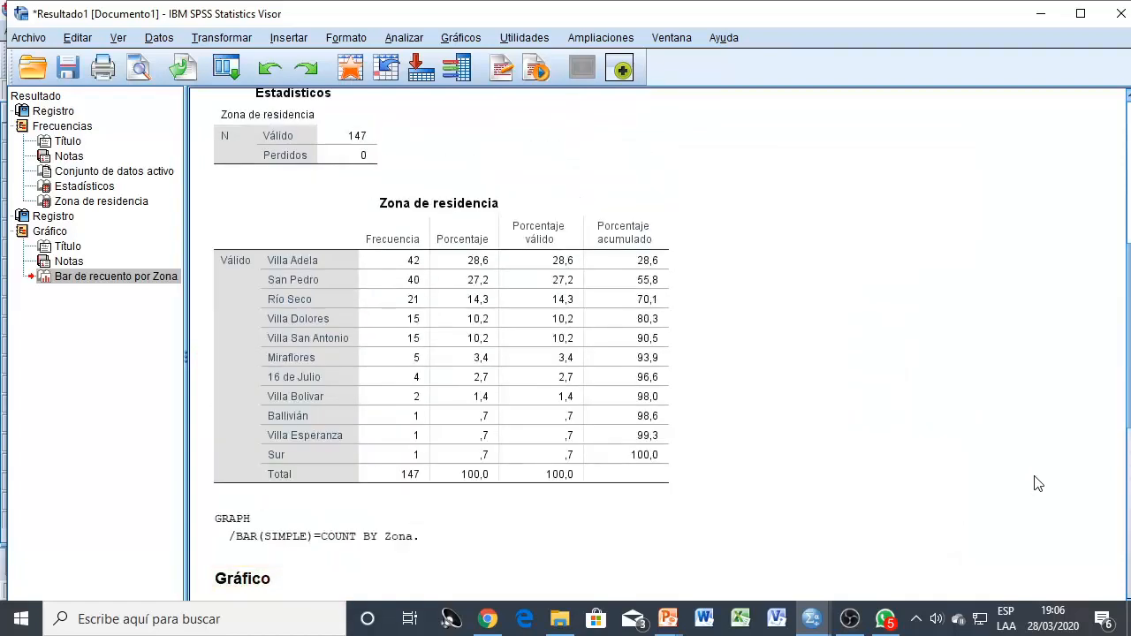
scroll(1035, 479, down, 3)
scroll(1039, 483, down, 6)
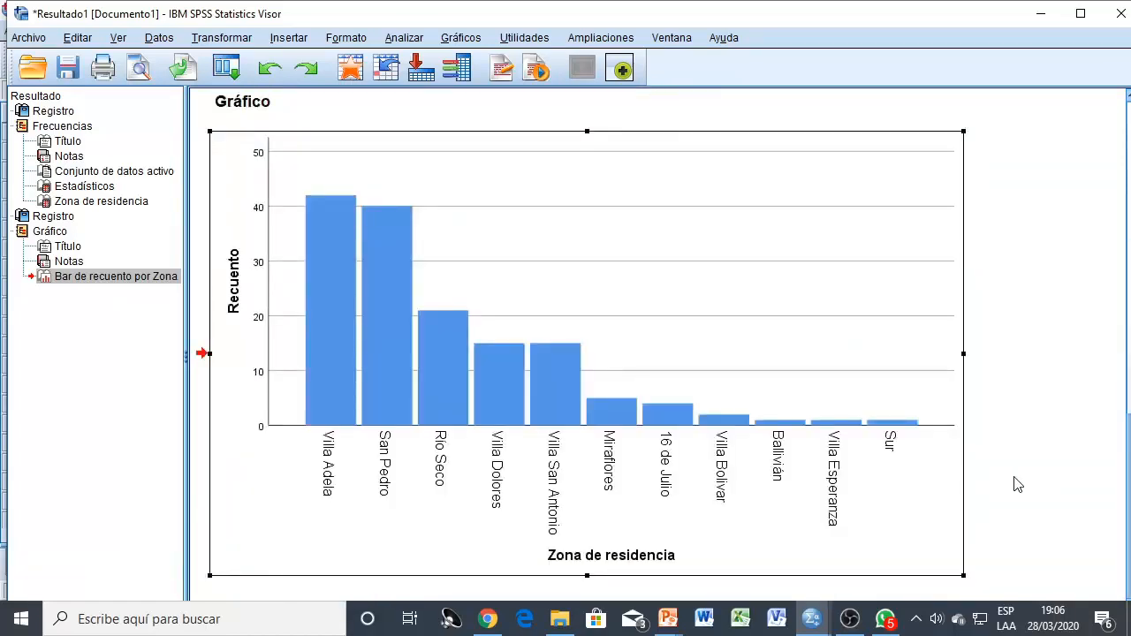
click(892, 482)
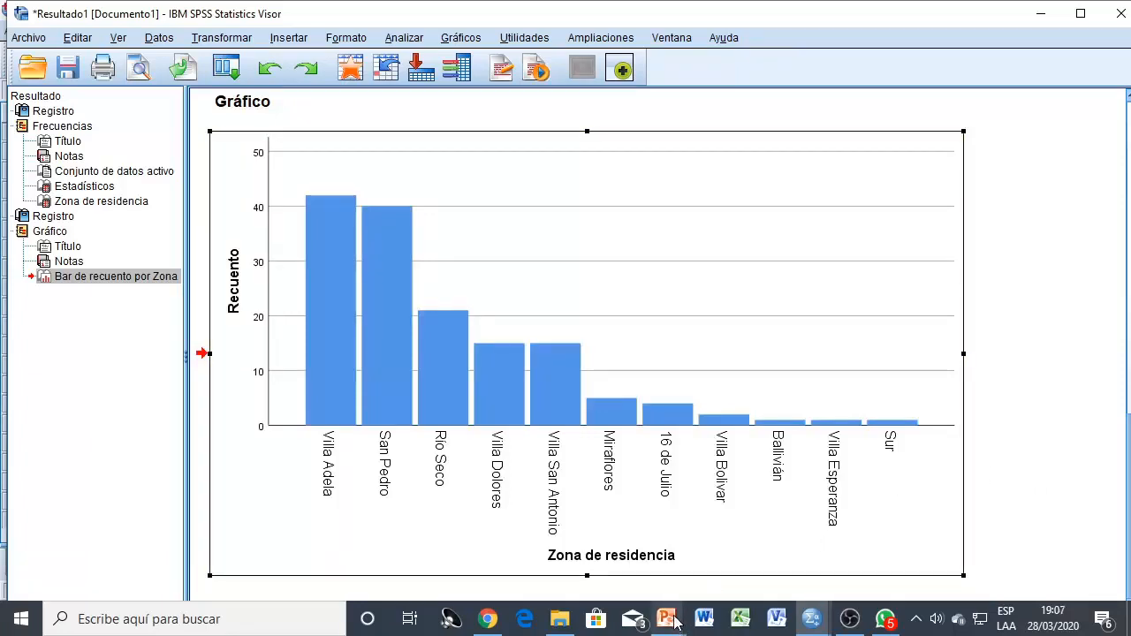
mouse_move(674, 623)
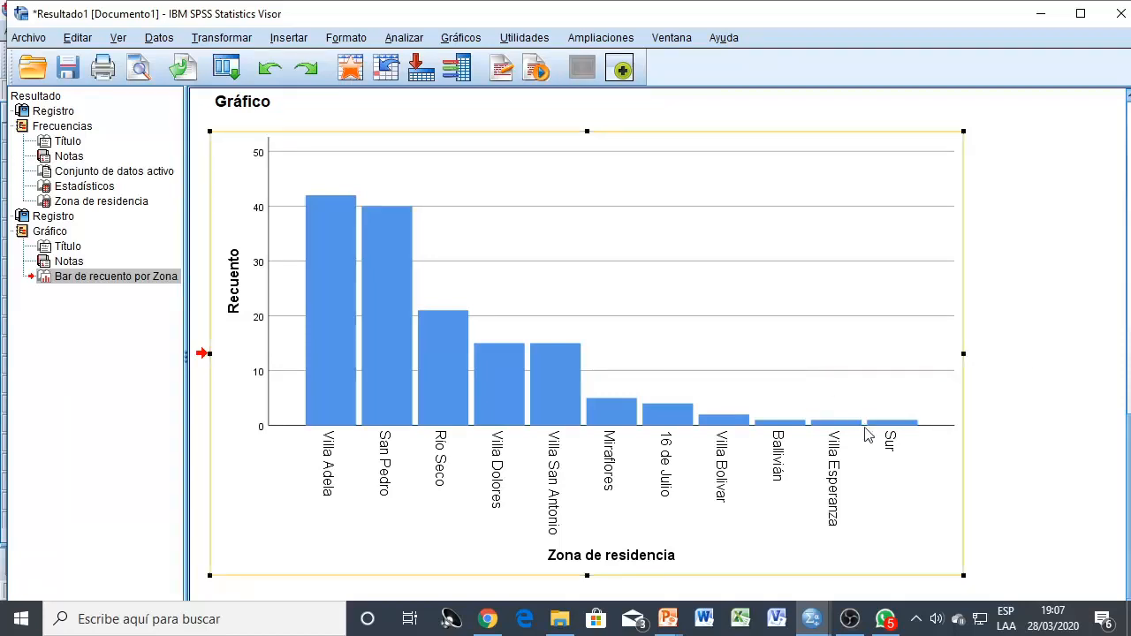
scroll(863, 437, up, 5)
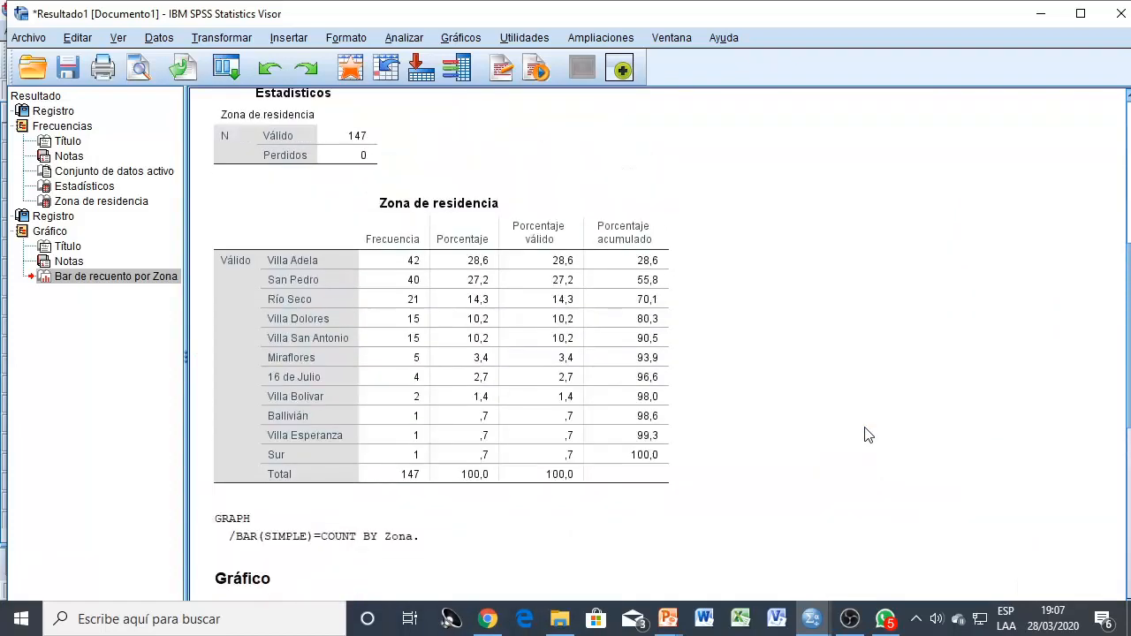
click(558, 396)
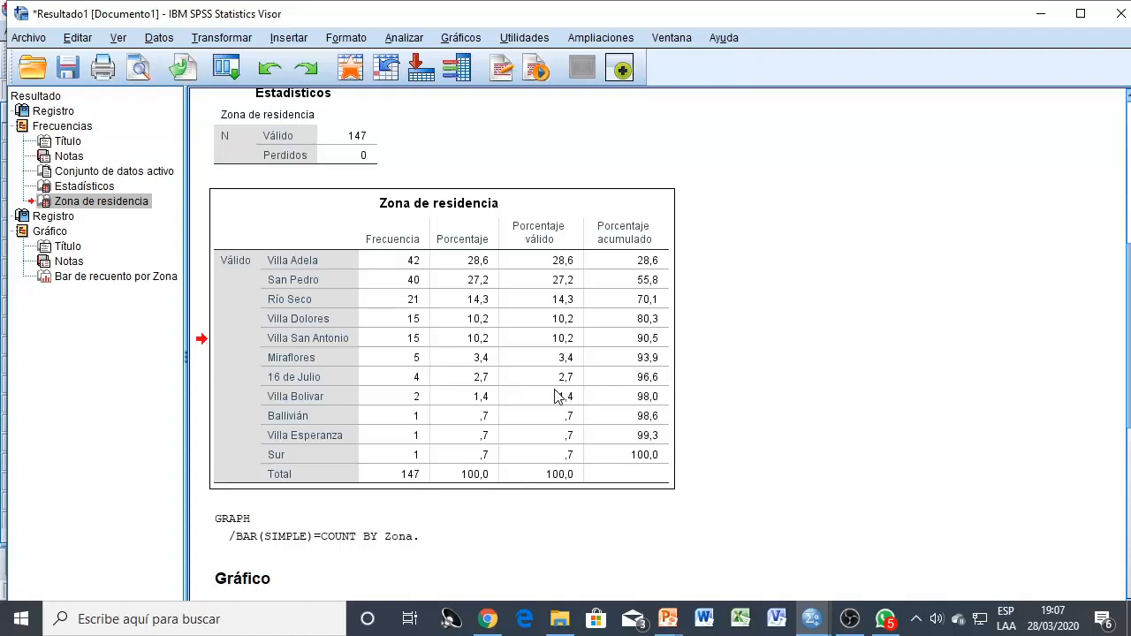
scroll(557, 396, down, 3)
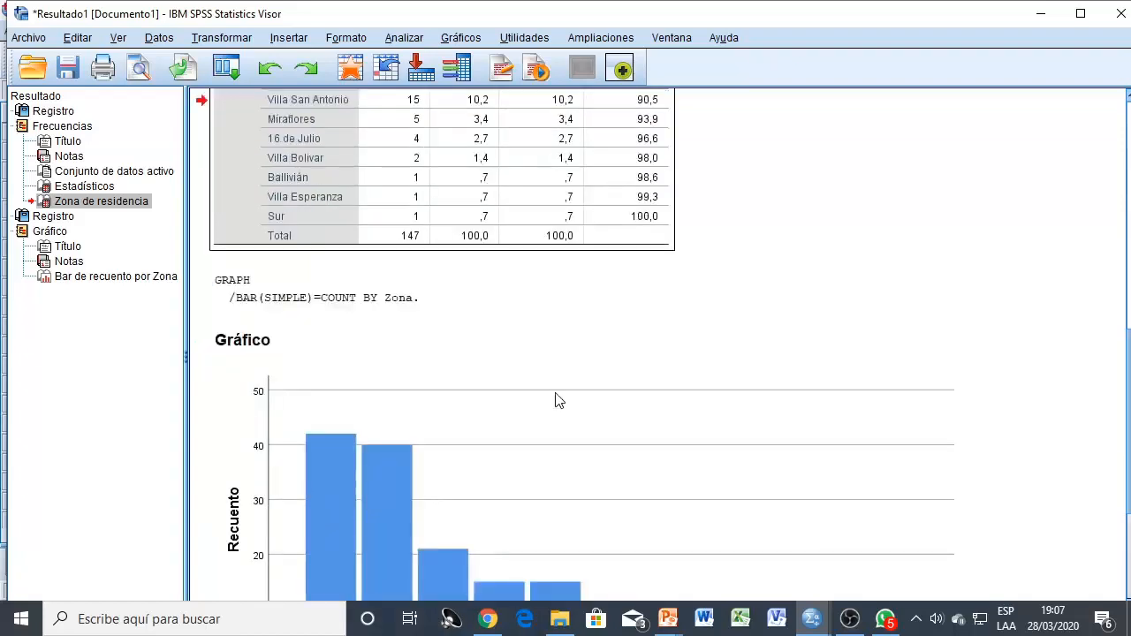
scroll(556, 396, down, 3)
click(559, 425)
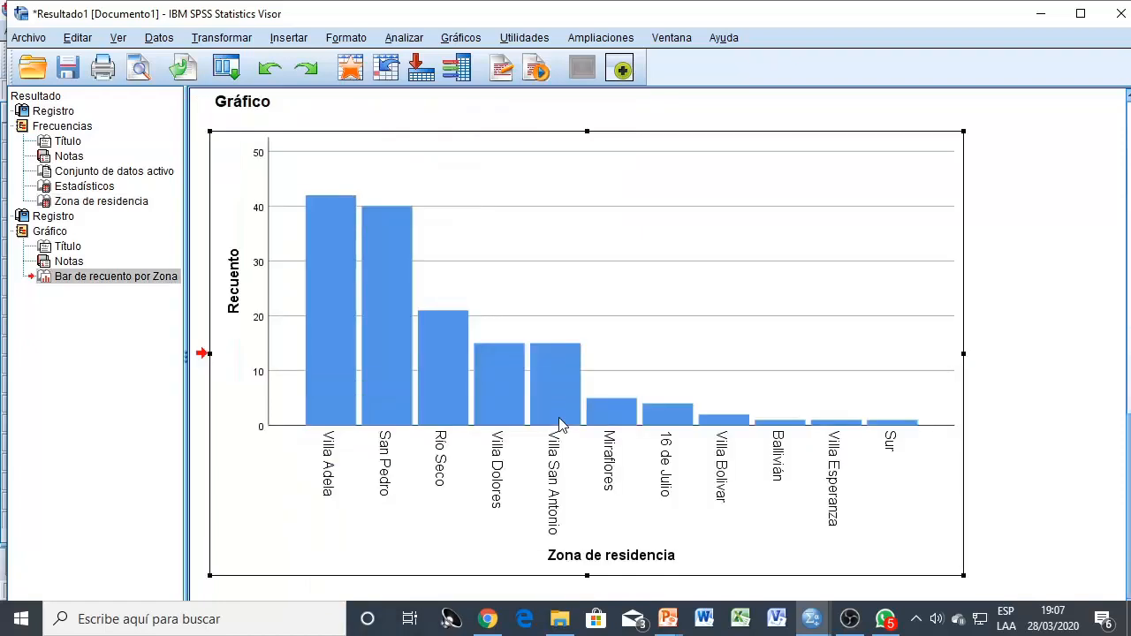
scroll(559, 425, up, 6)
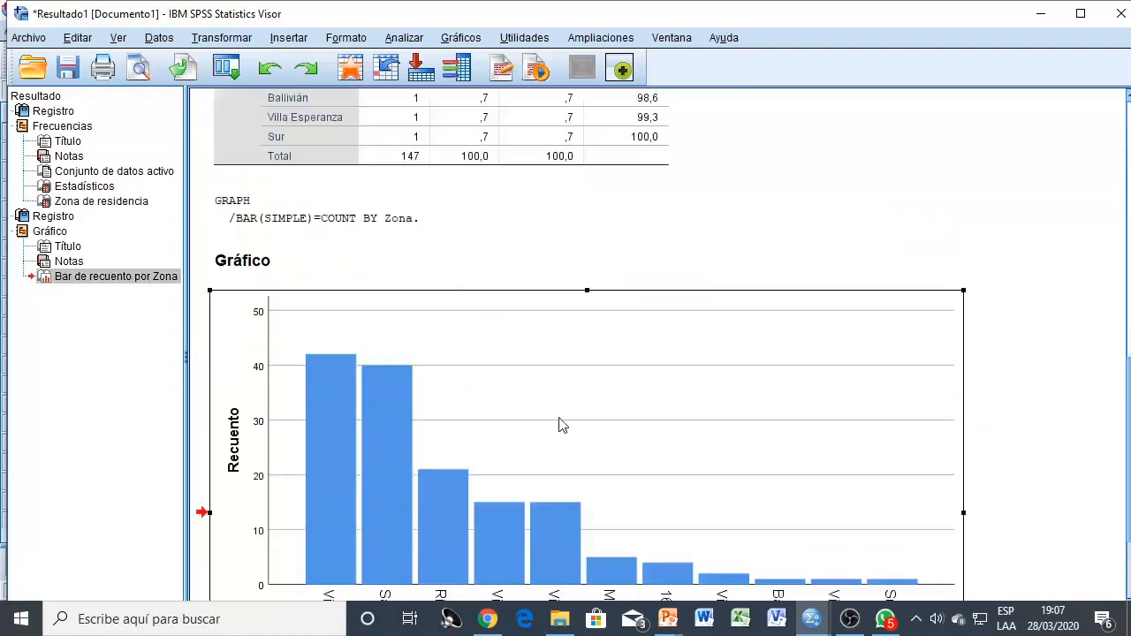
click(555, 405)
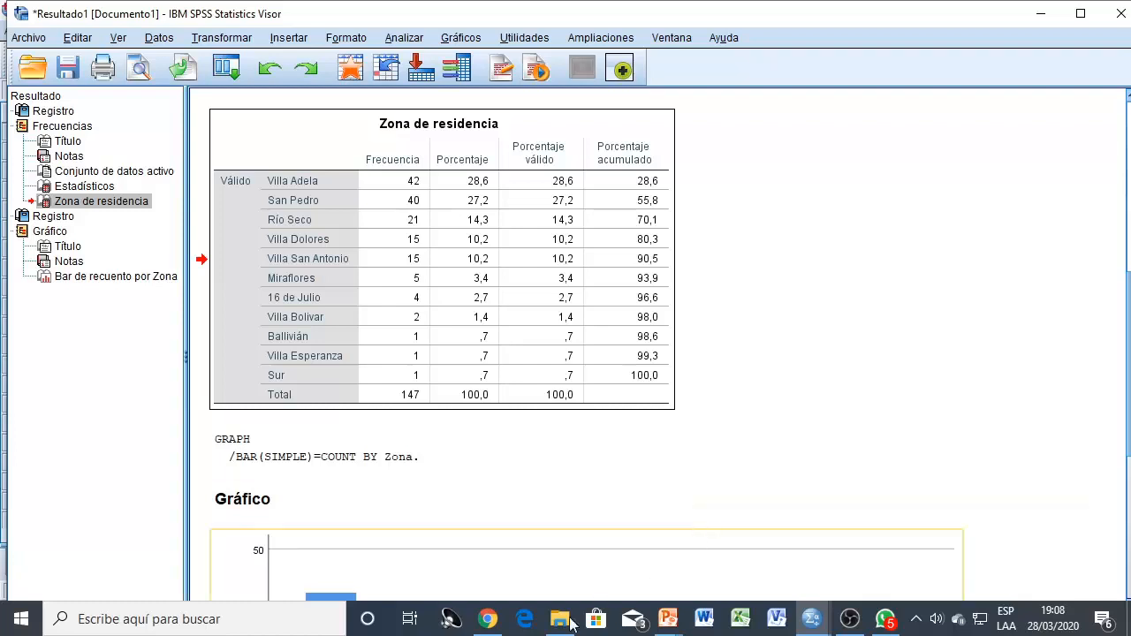
- Check the YouTube live-stream dashboard and its chat in Chrome, and return to the SPSS output
click(489, 619)
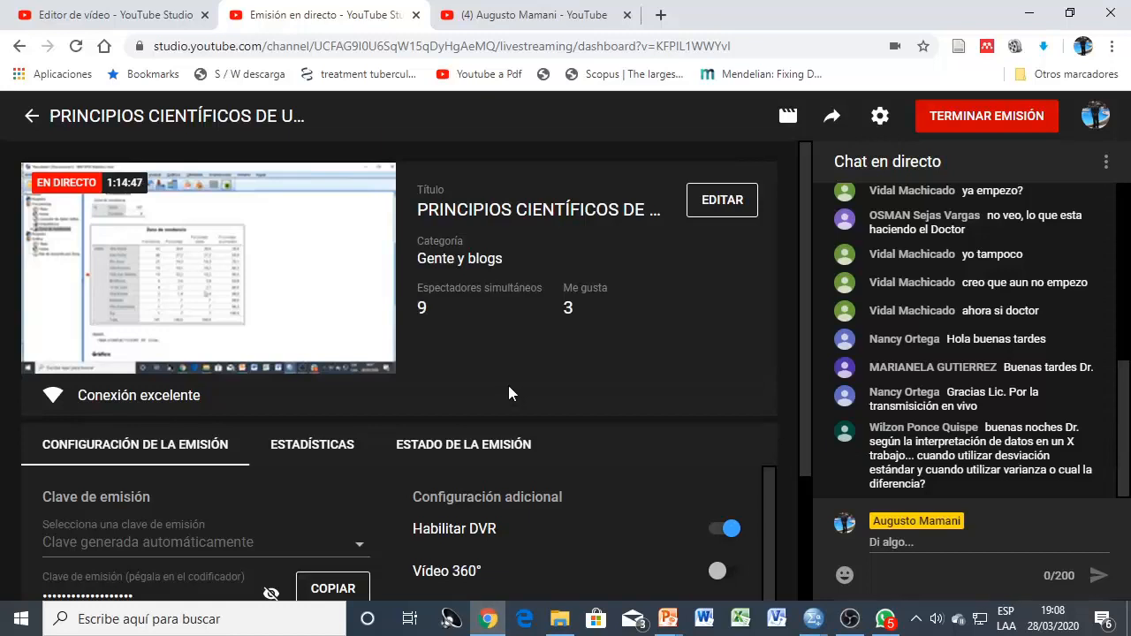
key(alt+Tab)
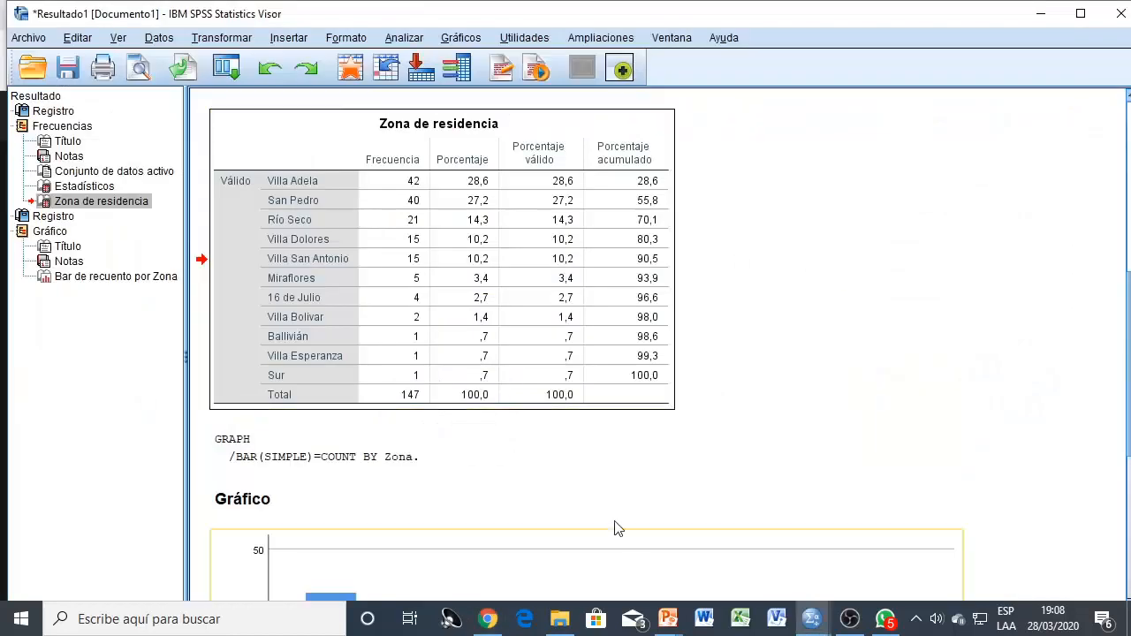
- Switch to the 00 Principios científicos NUME.sav dataset and open the Frecuencias analysis
scroll(584, 485, down, 3)
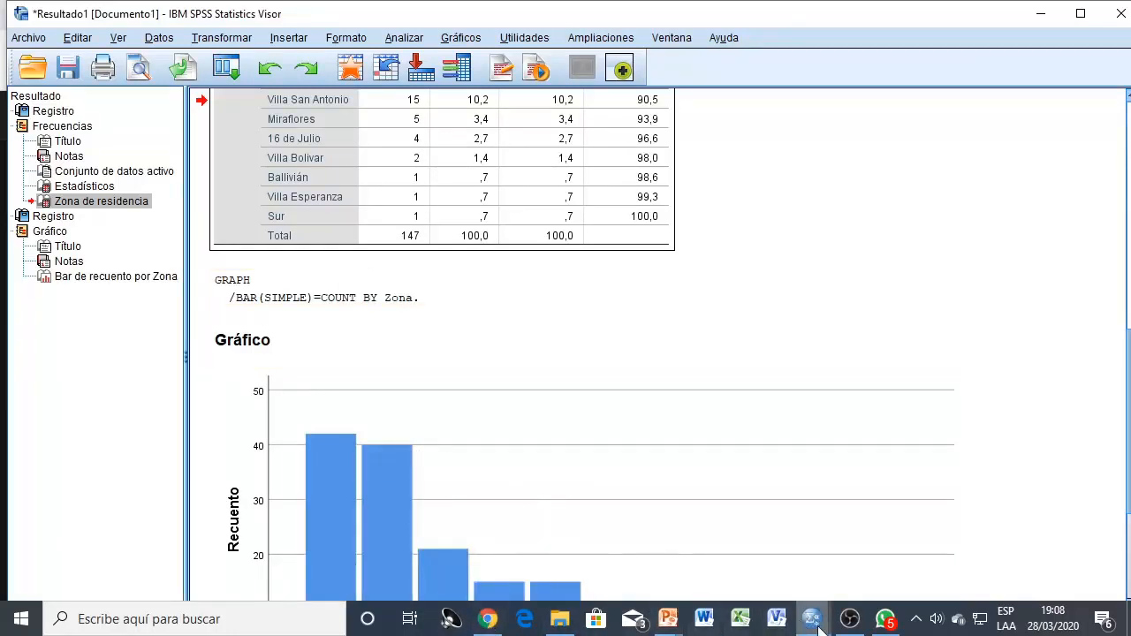
mouse_move(818, 625)
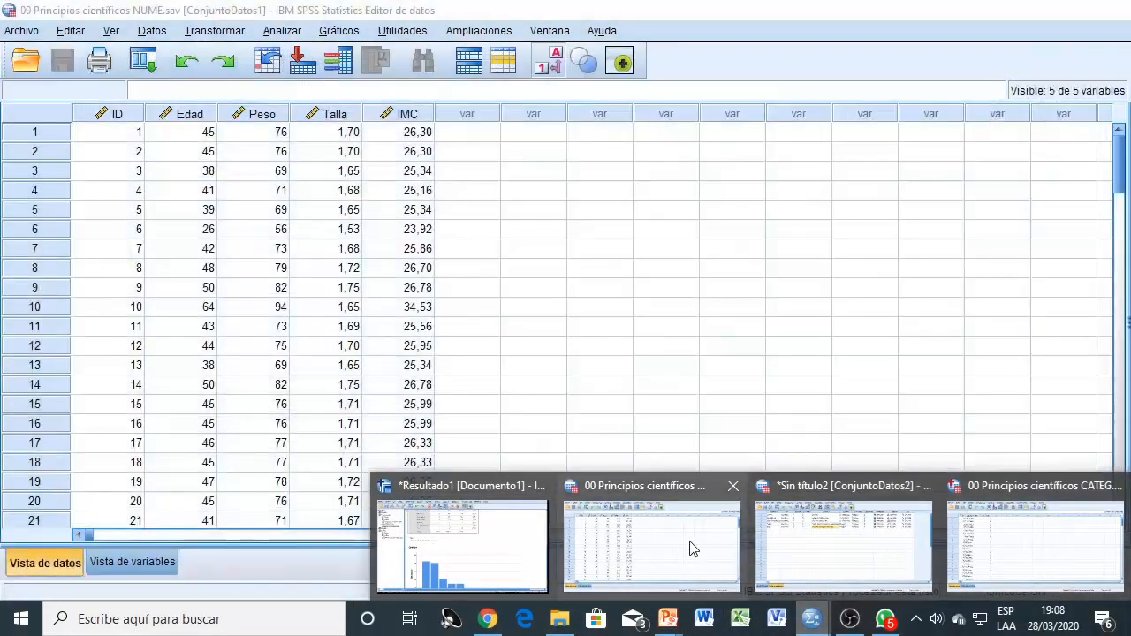
click(688, 545)
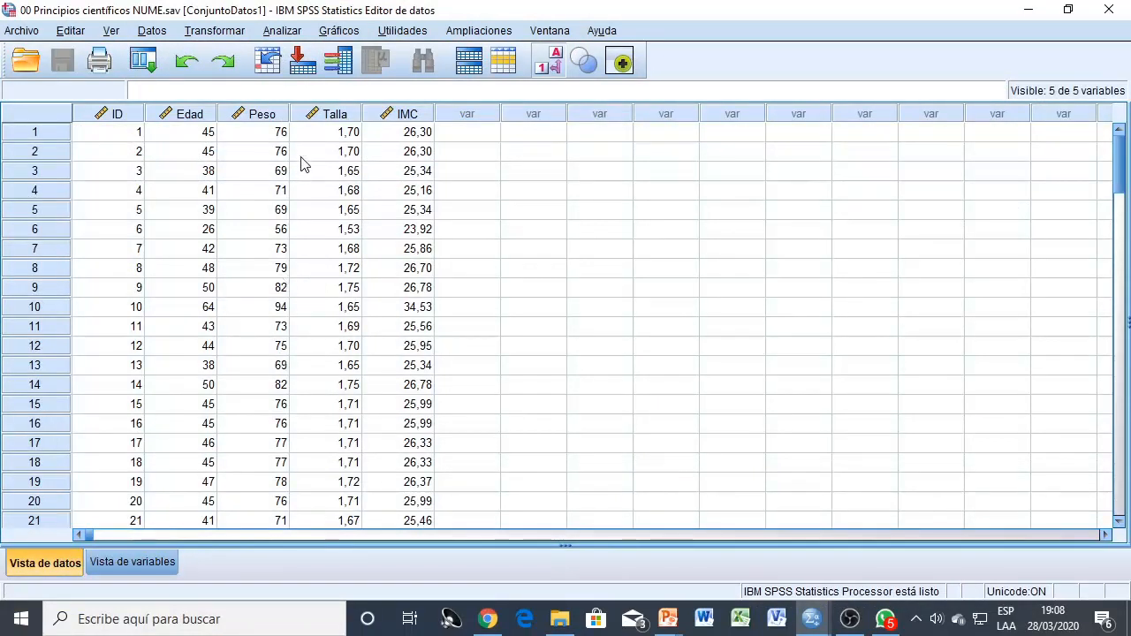
click(281, 32)
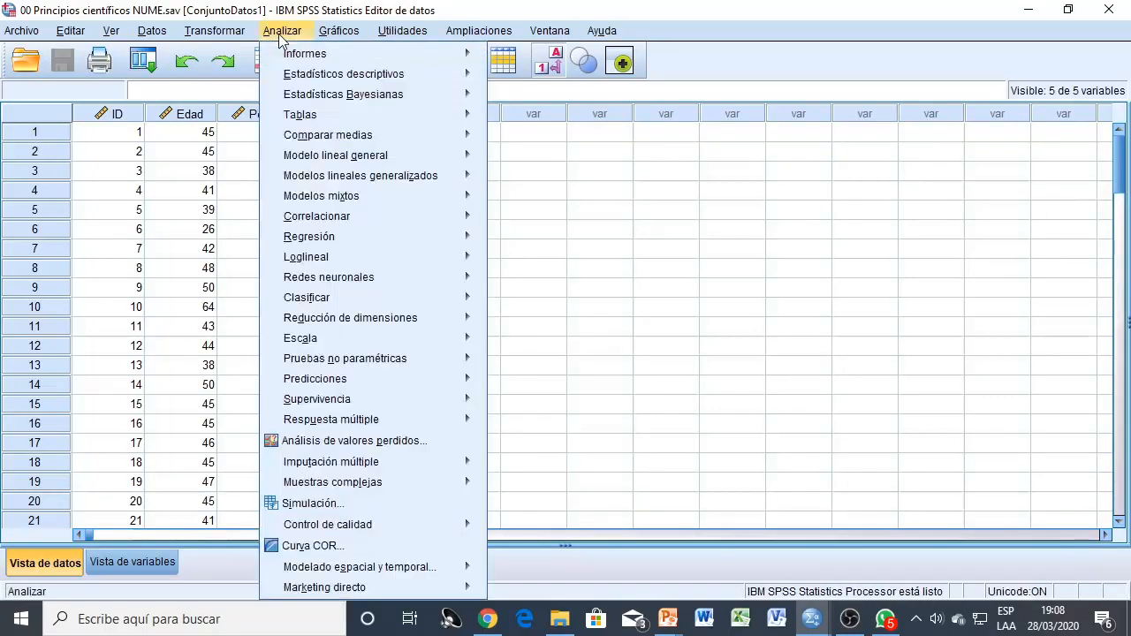
mouse_move(295, 78)
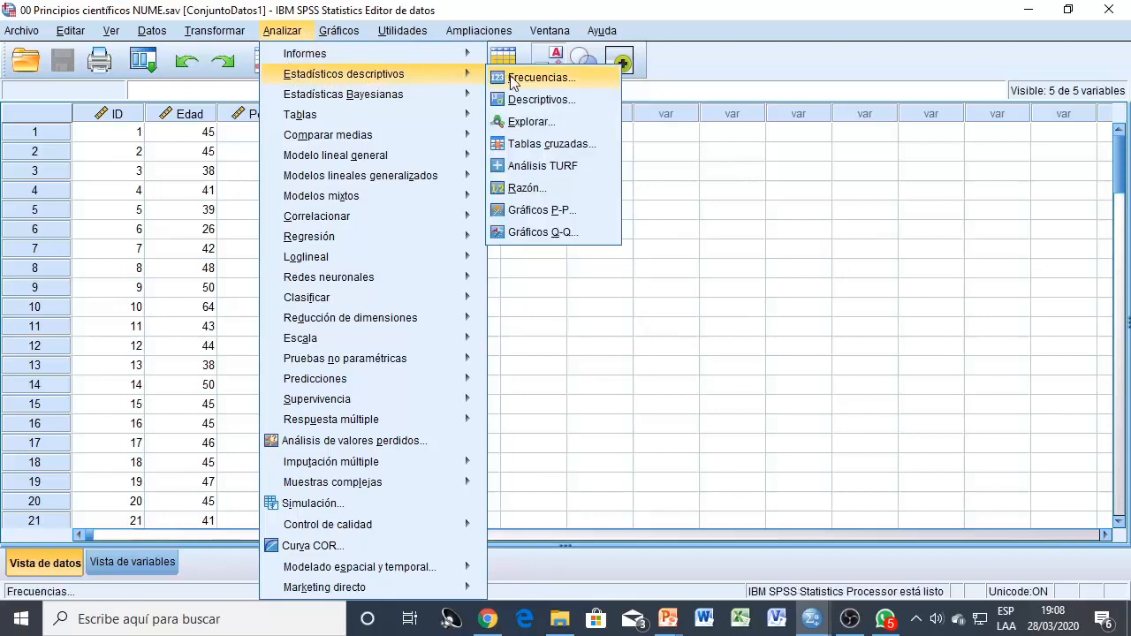
click(589, 83)
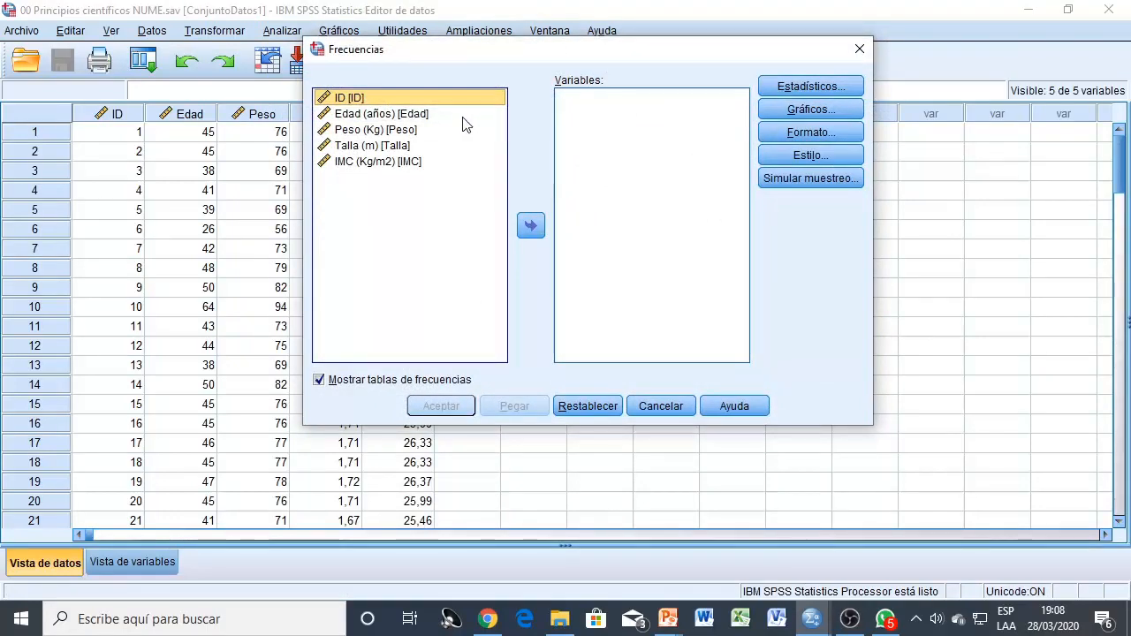
- Add Edad, Peso, Talla and IMC one at a time to the Frecuencias variables, and reset the dialog
click(395, 115)
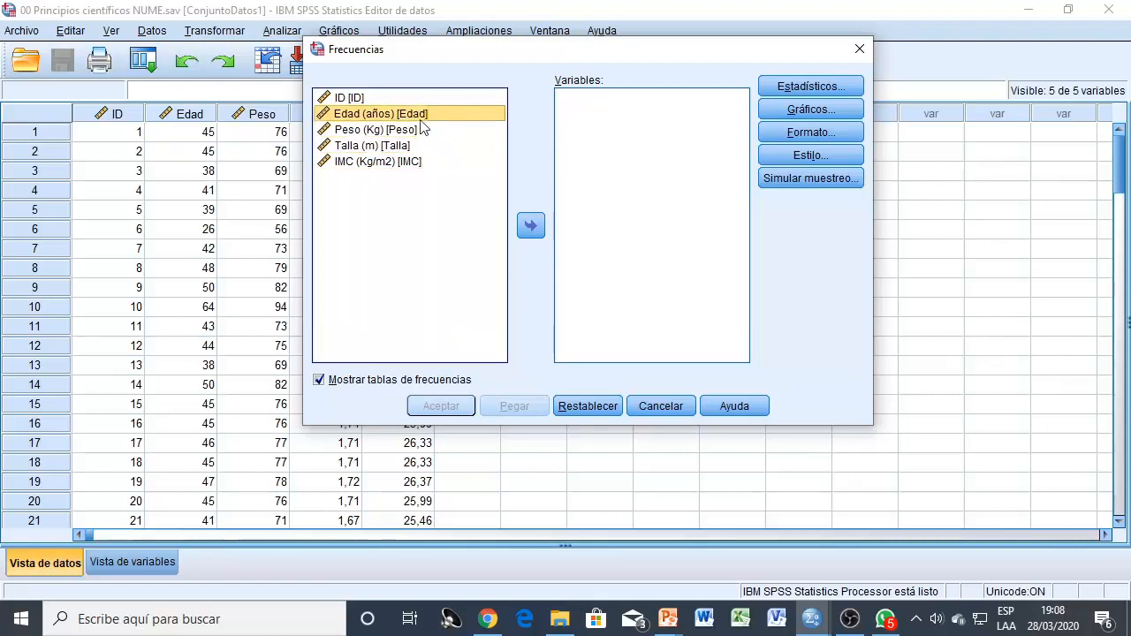
click(530, 226)
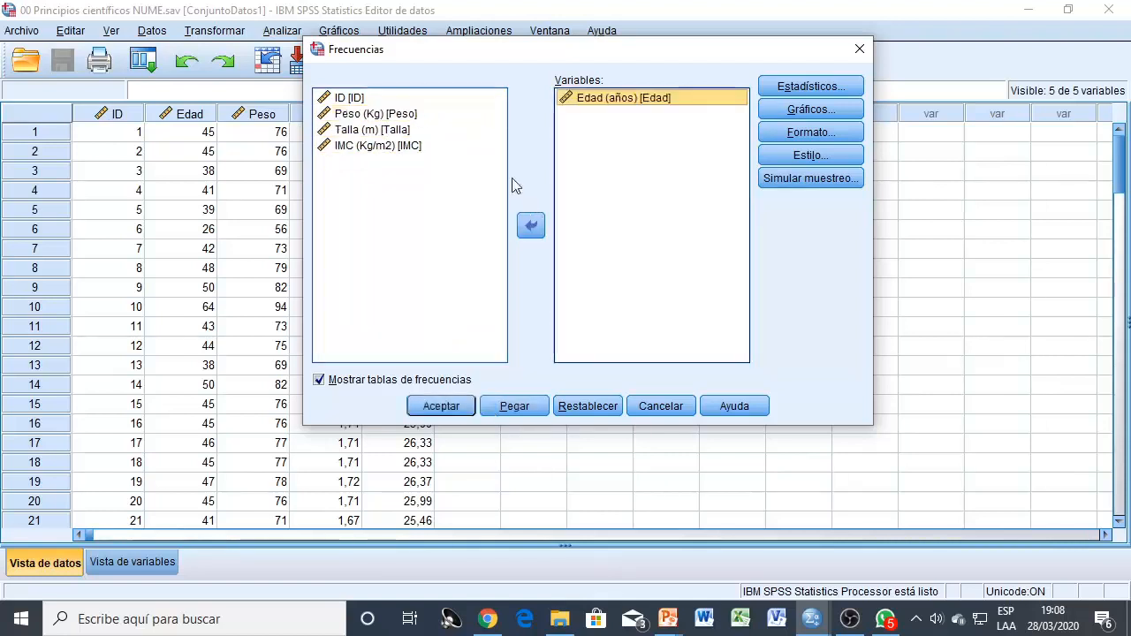
click(406, 117)
double_click(437, 115)
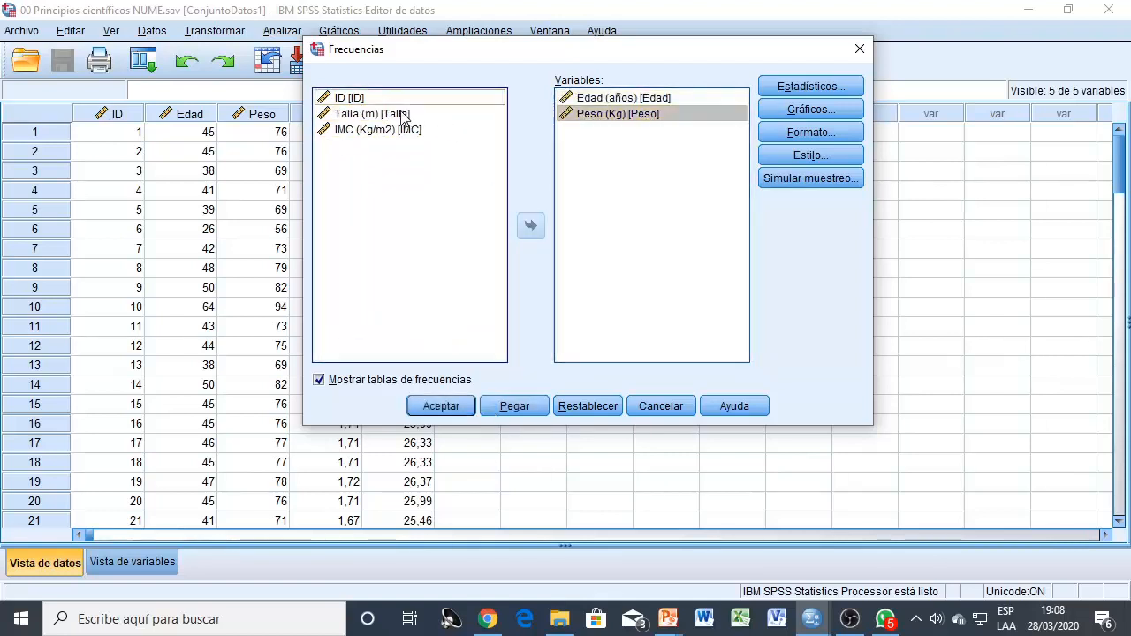
click(403, 115)
click(530, 226)
click(412, 116)
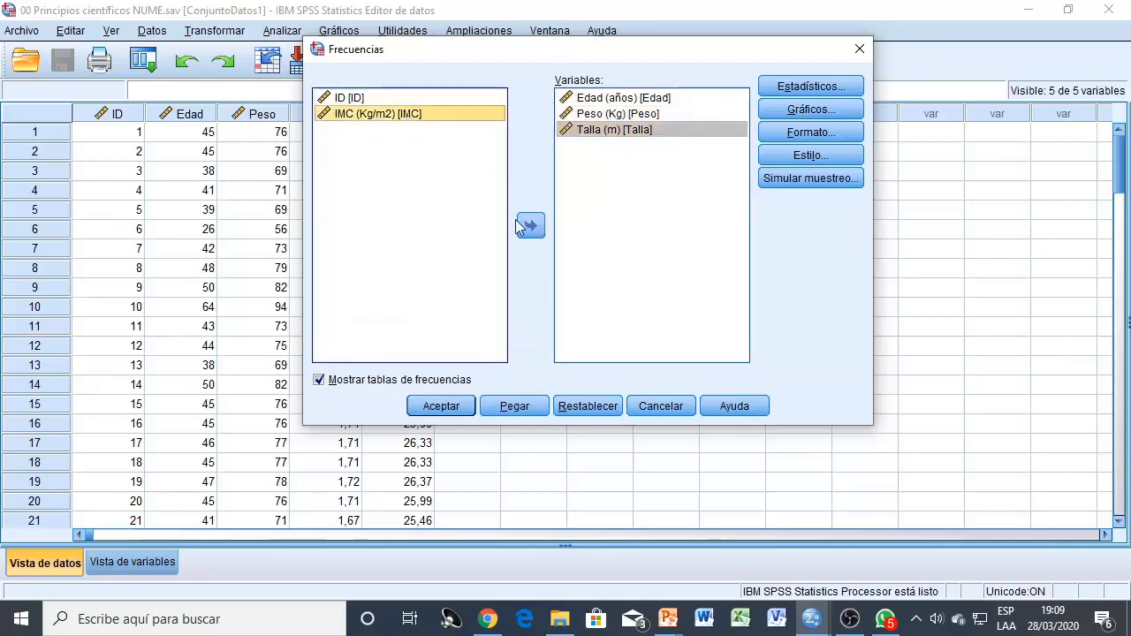
click(529, 227)
click(586, 410)
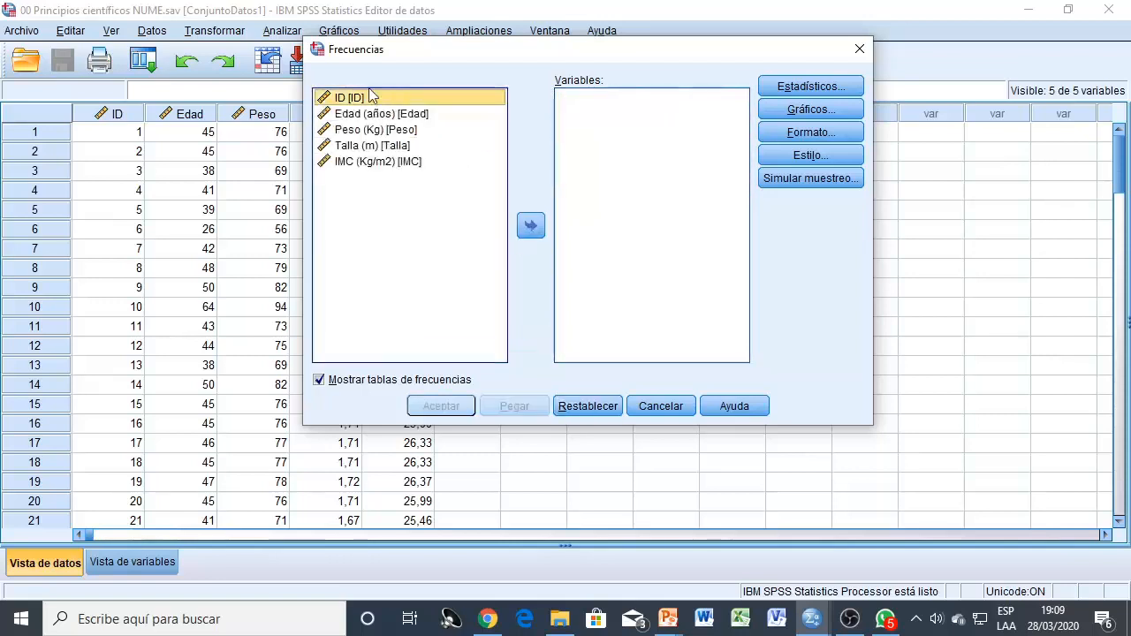
- Select the range of variables from Edad (años) to IMC (Kg/m2) and add them together to the analysis
click(367, 117)
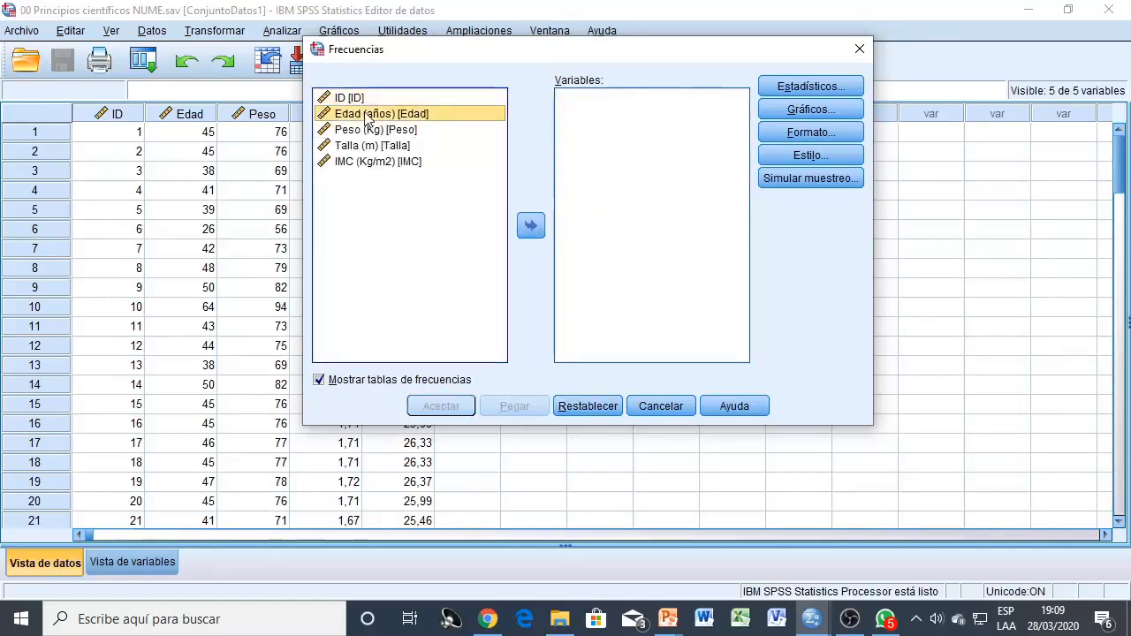
shift+click(373, 164)
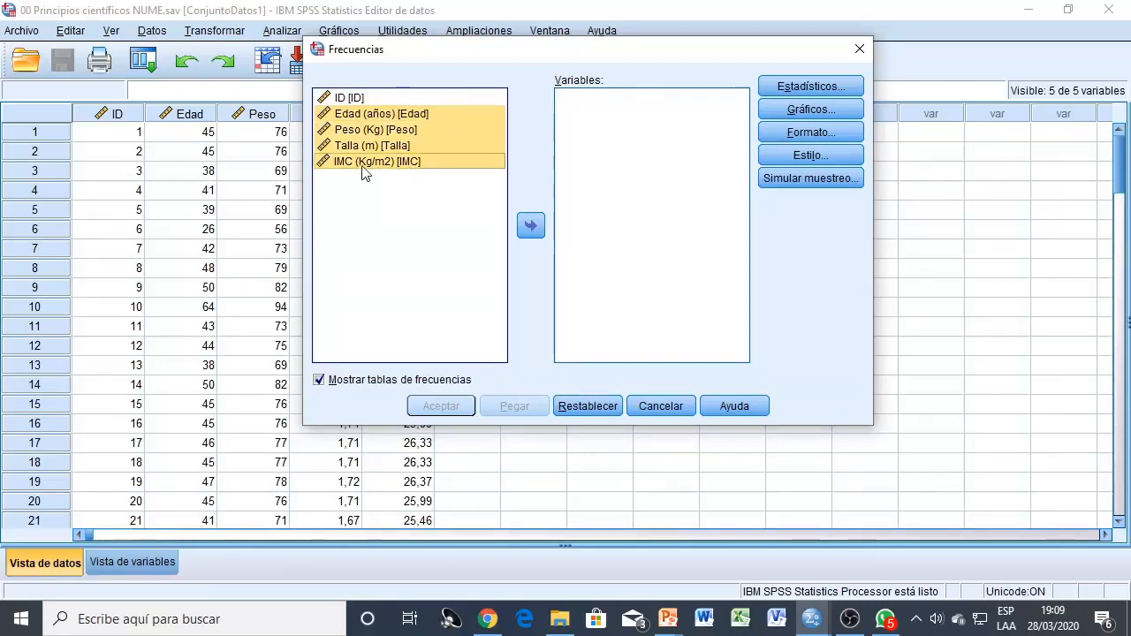
click(362, 114)
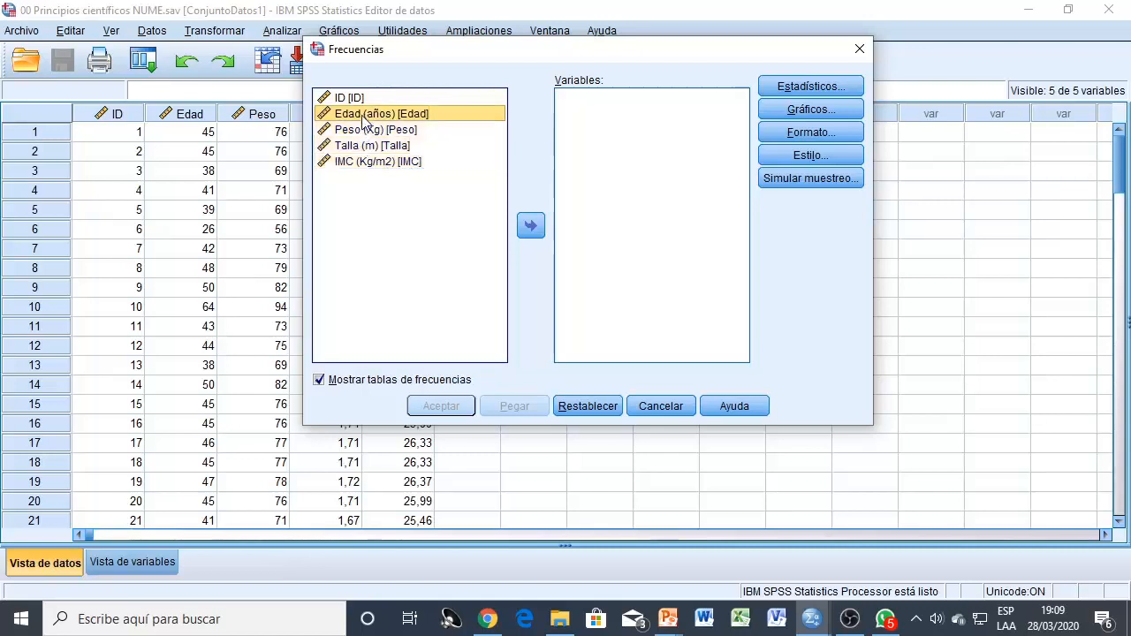
click(410, 269)
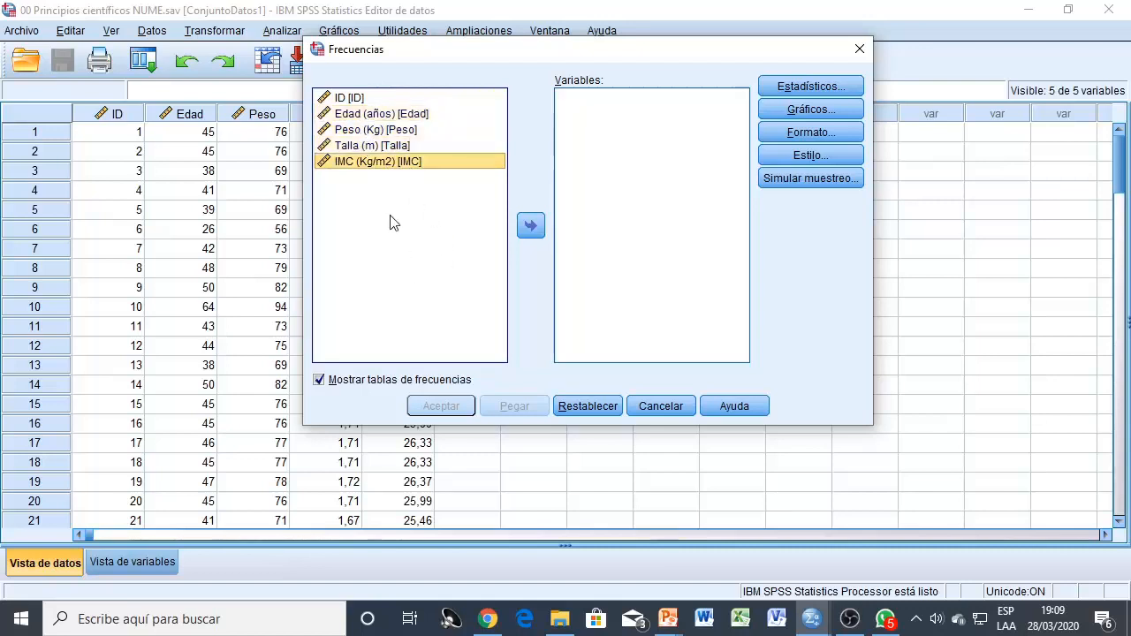
click(365, 116)
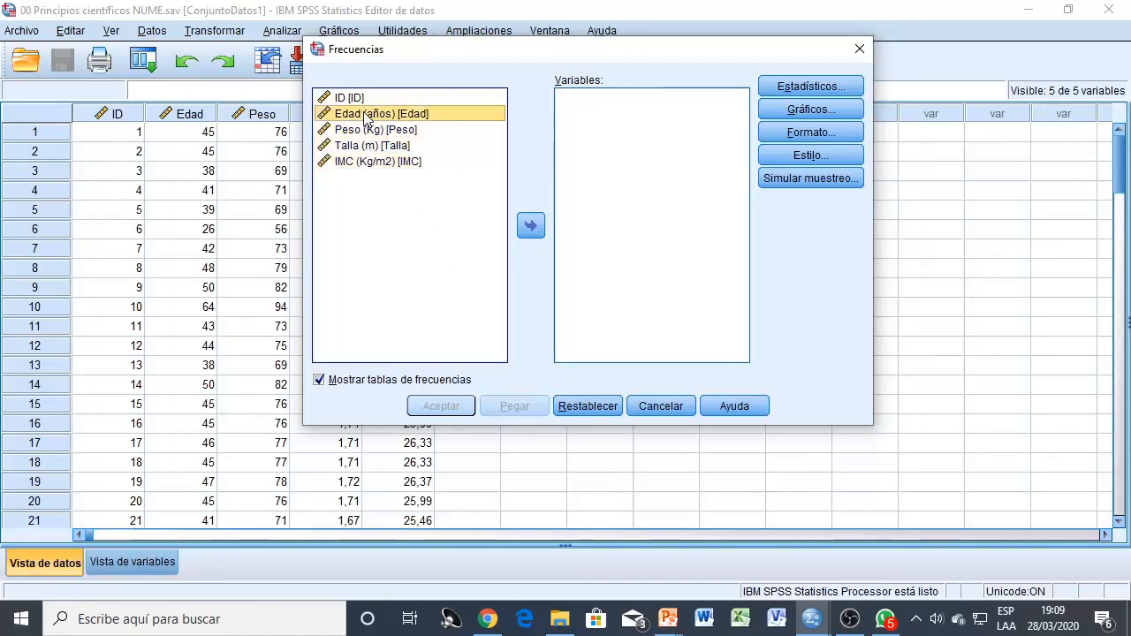
shift+click(371, 166)
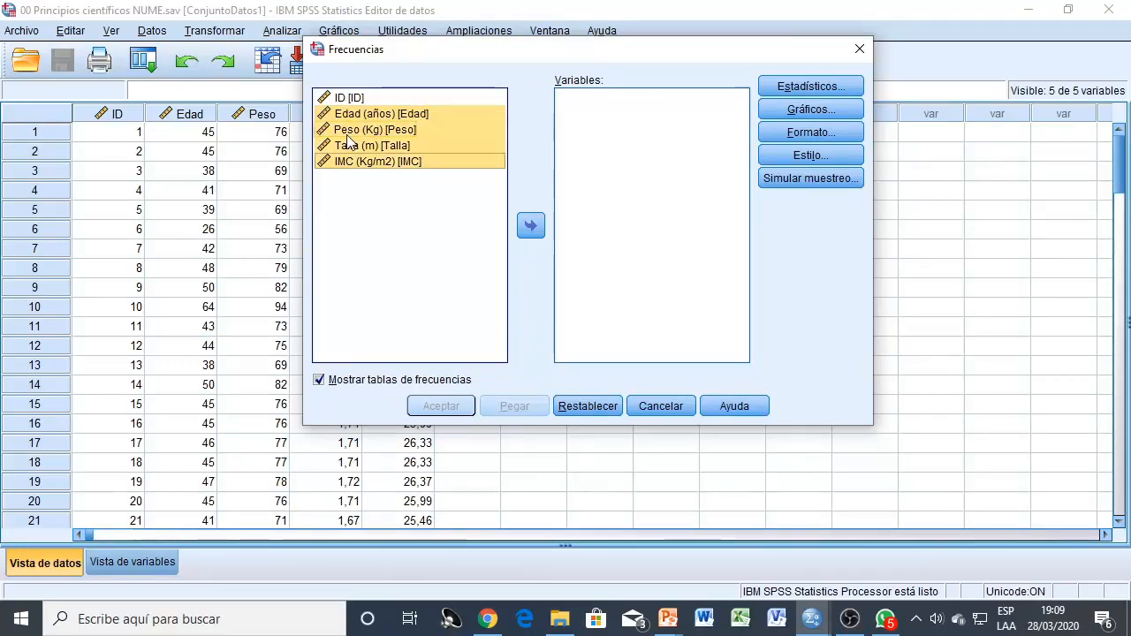
click(539, 224)
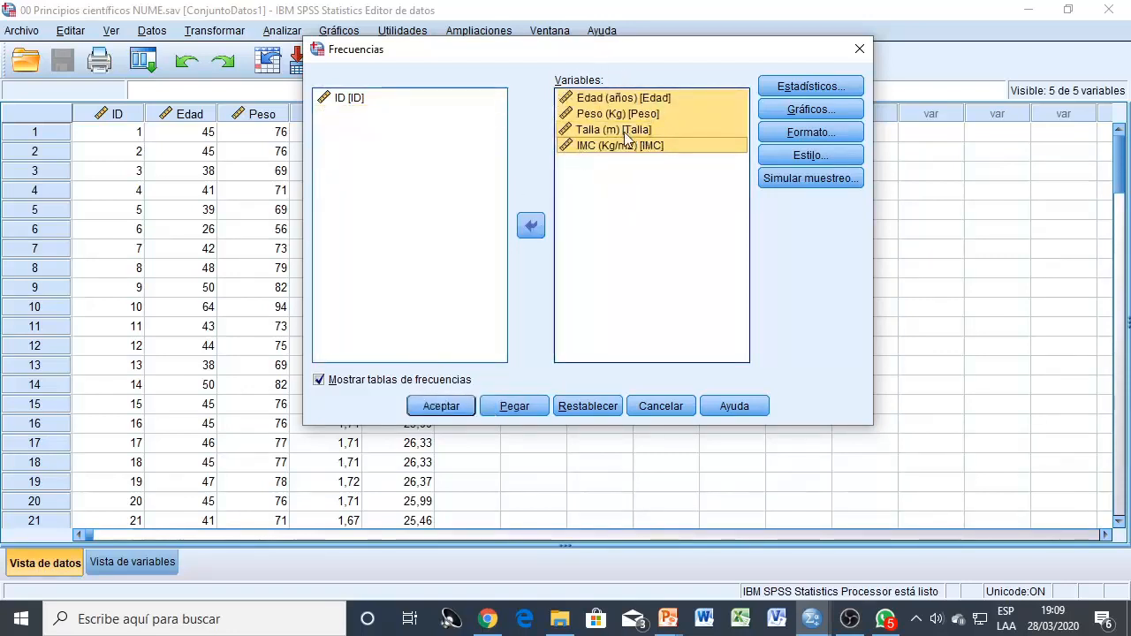
- In an enlarged Estadísticos dialog of Frecuencias, request the central tendency measures Media, Mediana and Moda
click(811, 94)
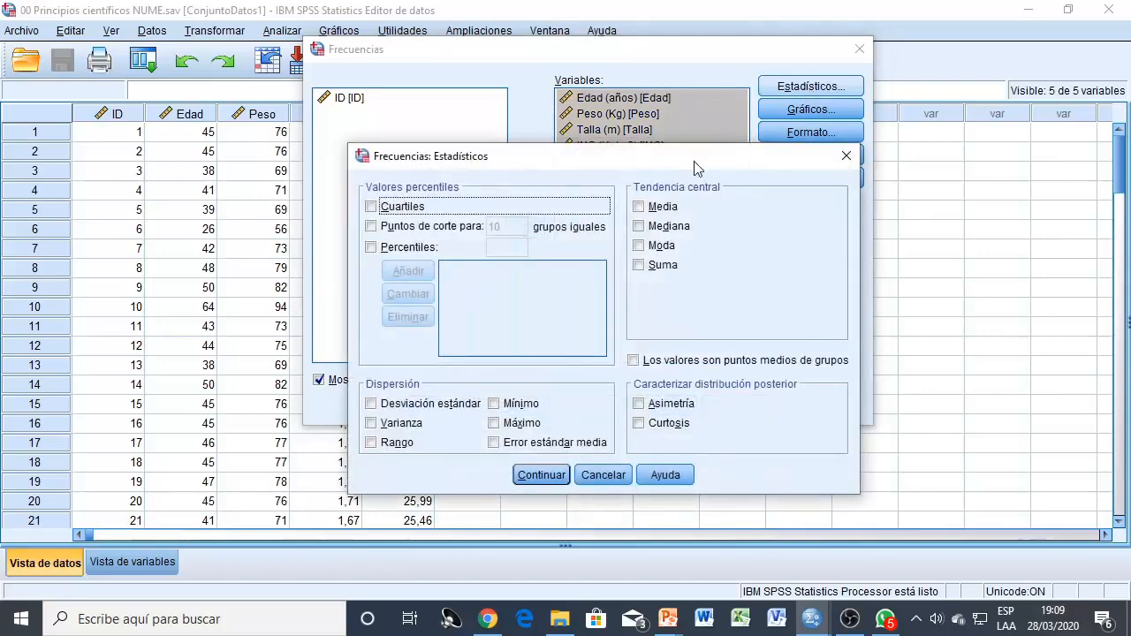
drag(696, 168, 695, 106)
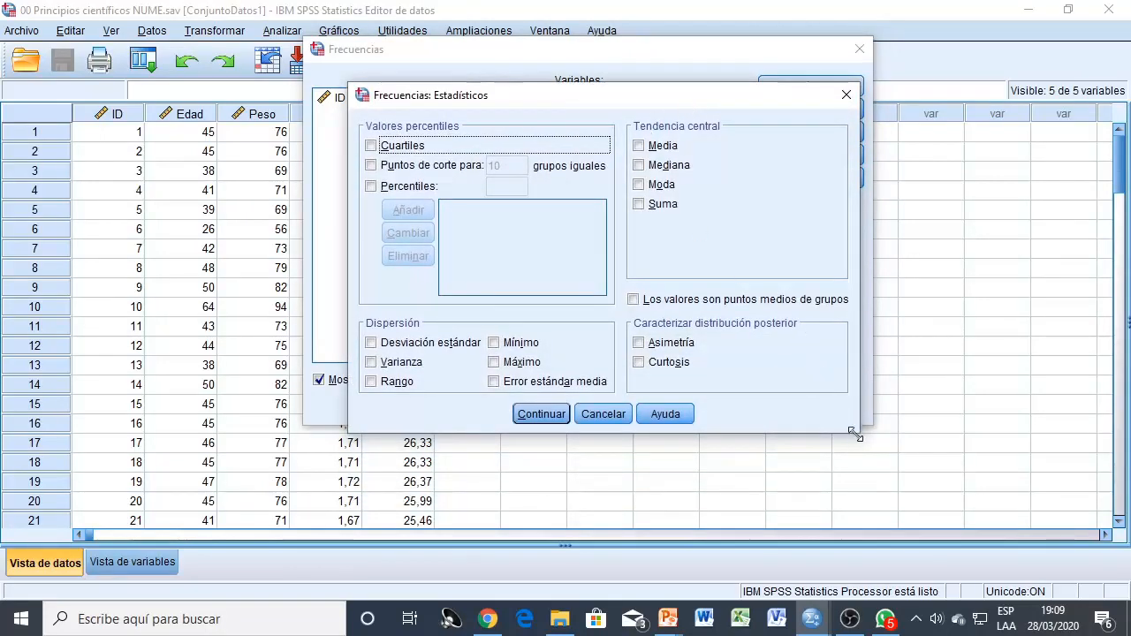
drag(855, 432, 918, 508)
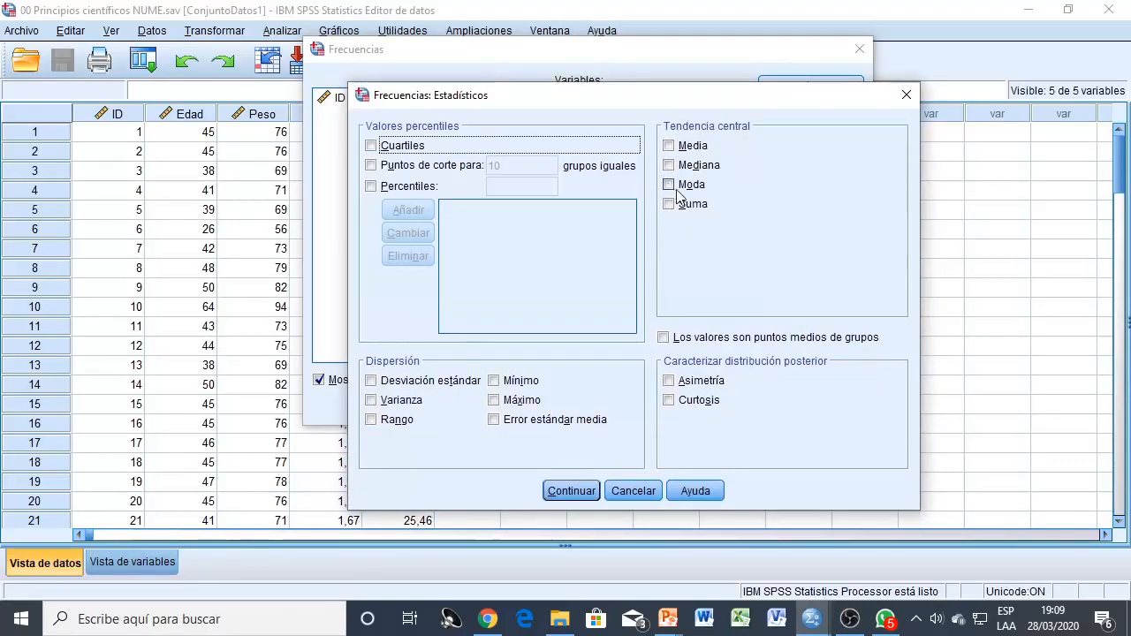
click(668, 145)
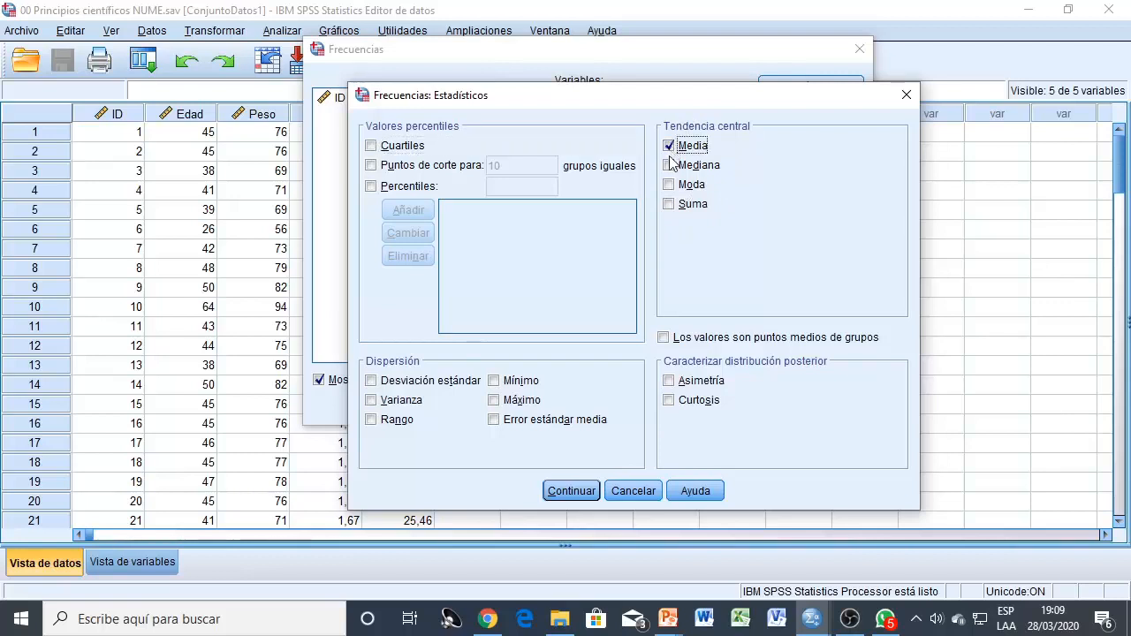
click(669, 165)
click(669, 184)
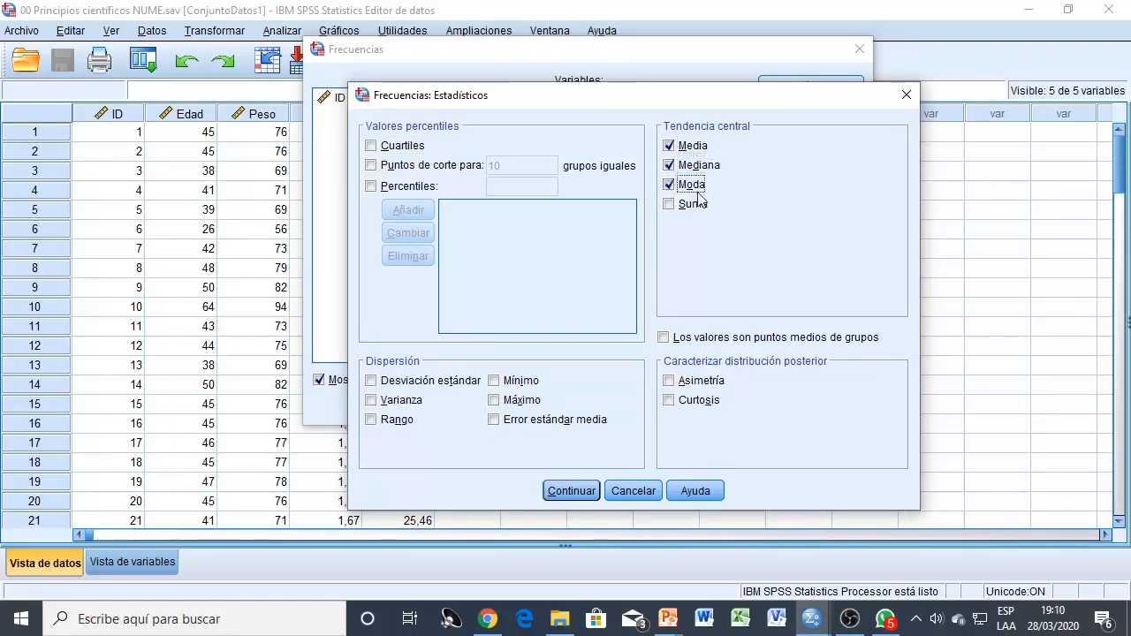
- Request the dispersion measures Desviación estándar, Varianza and Error estándar media
click(371, 381)
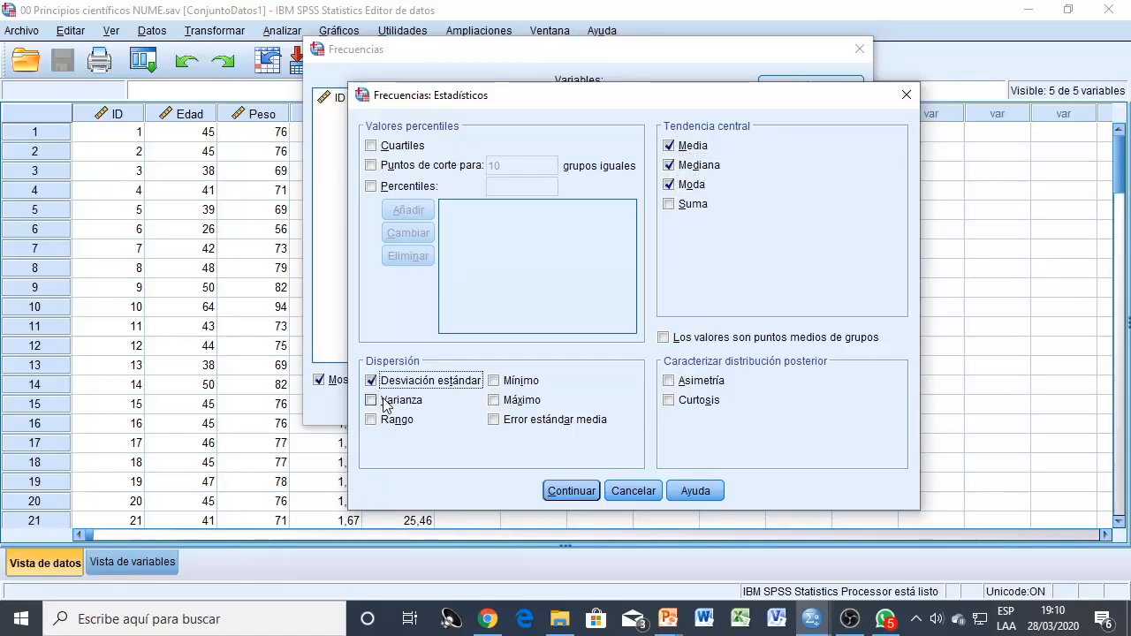
click(371, 400)
click(504, 426)
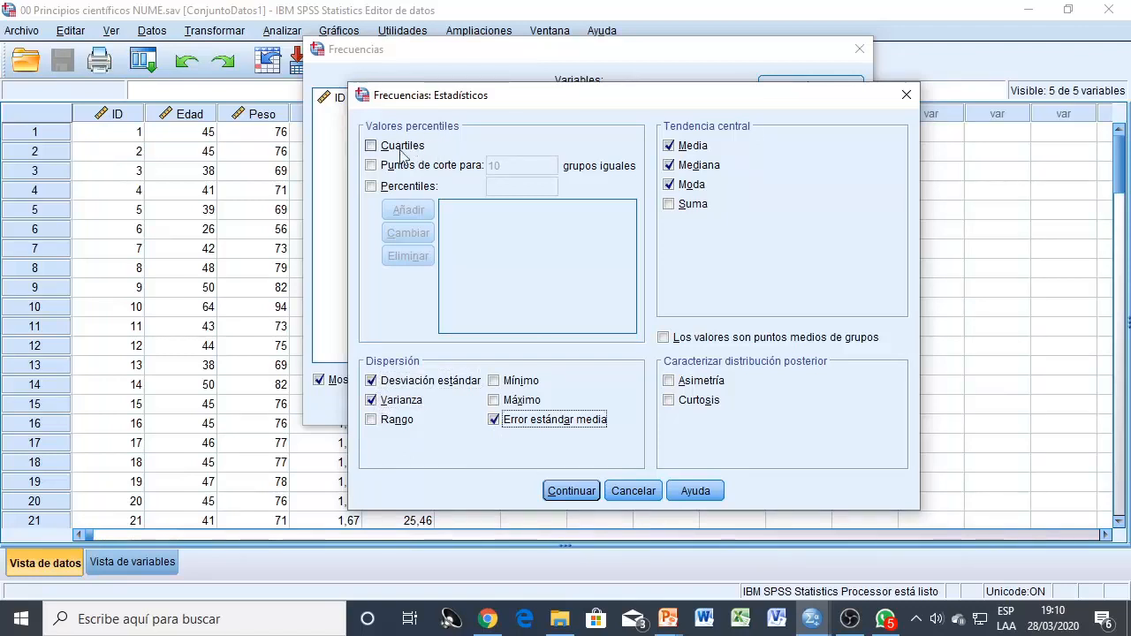
- Request Cuartiles, cut points for 10 equal groups, and add percentile 23 to the percentile values
click(371, 146)
click(370, 166)
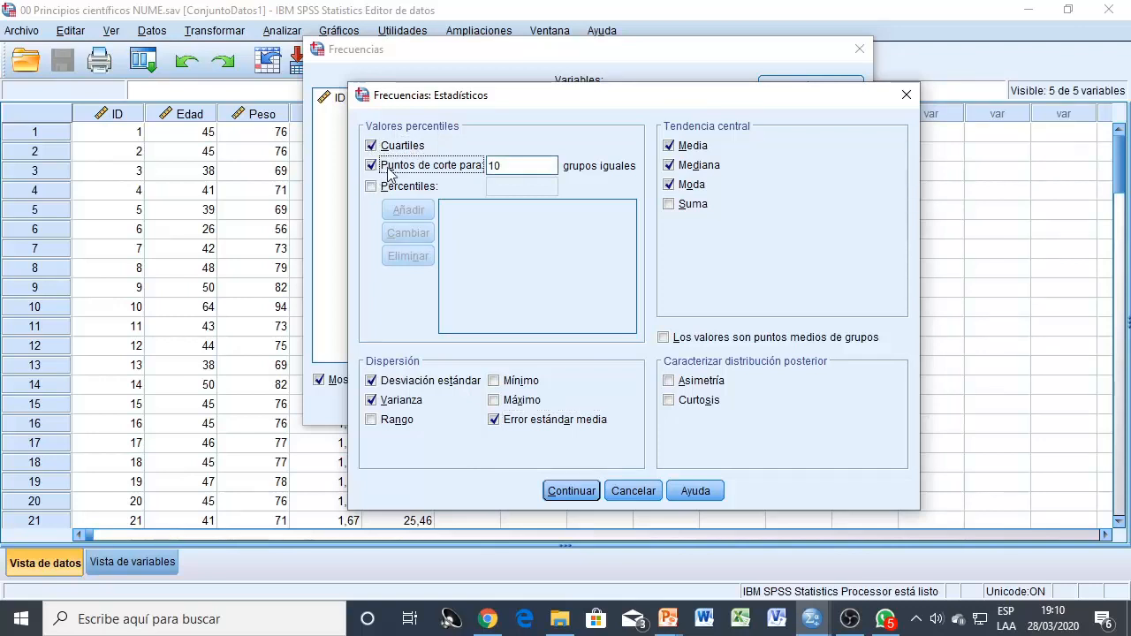
click(370, 186)
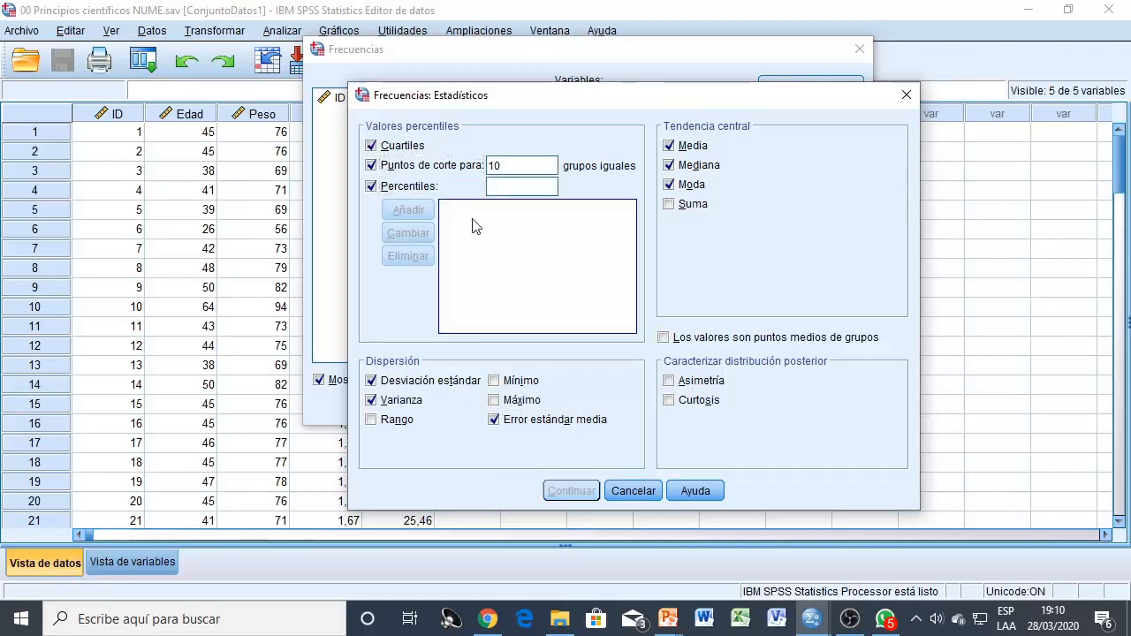
click(495, 189)
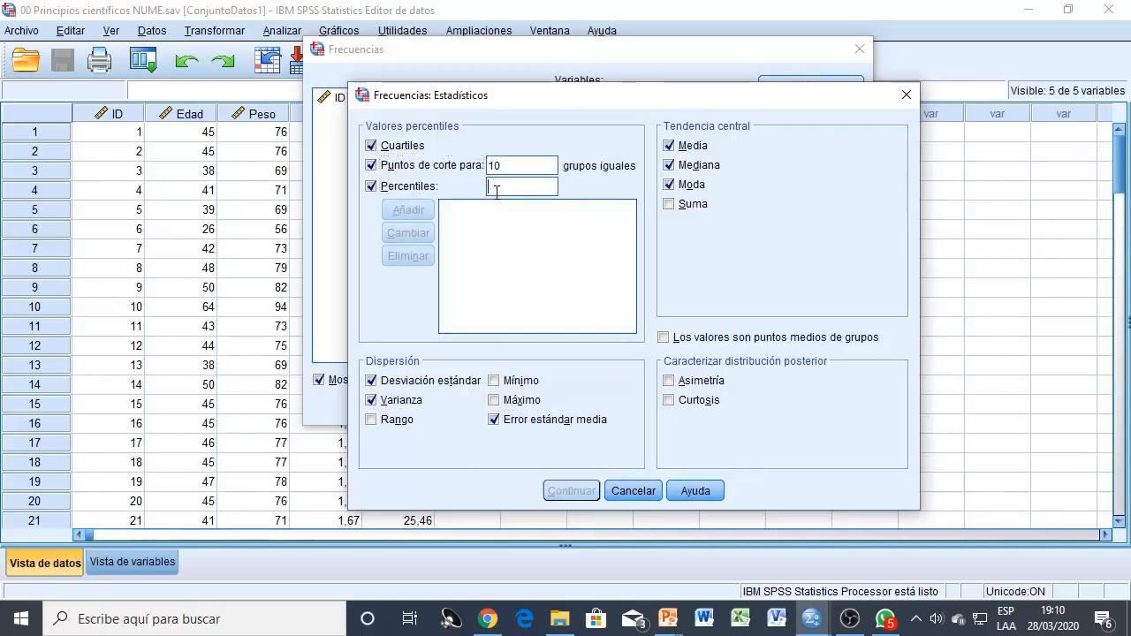
text(23)
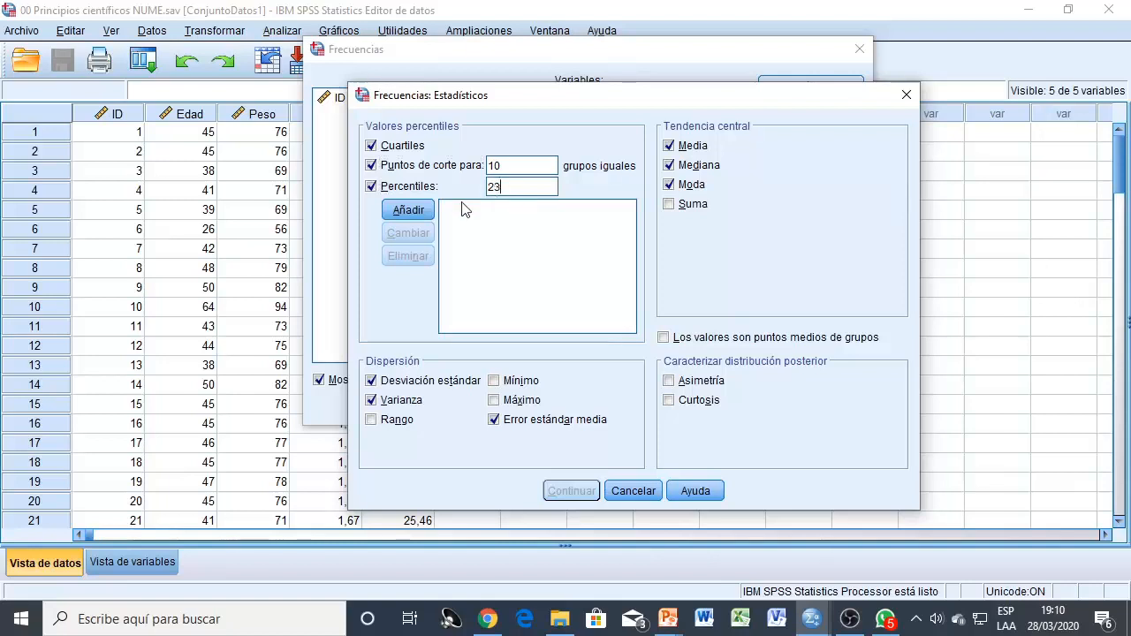
click(412, 212)
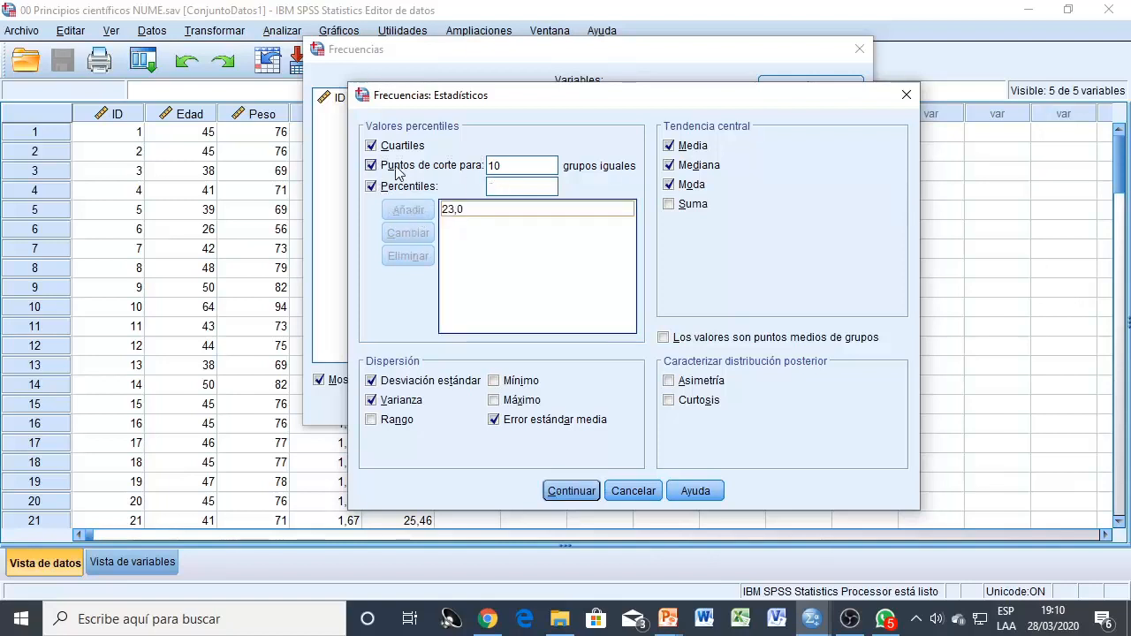
- Request Asimetría and Curtosis for the distribution, and cancel the statistics settings
click(670, 381)
click(670, 400)
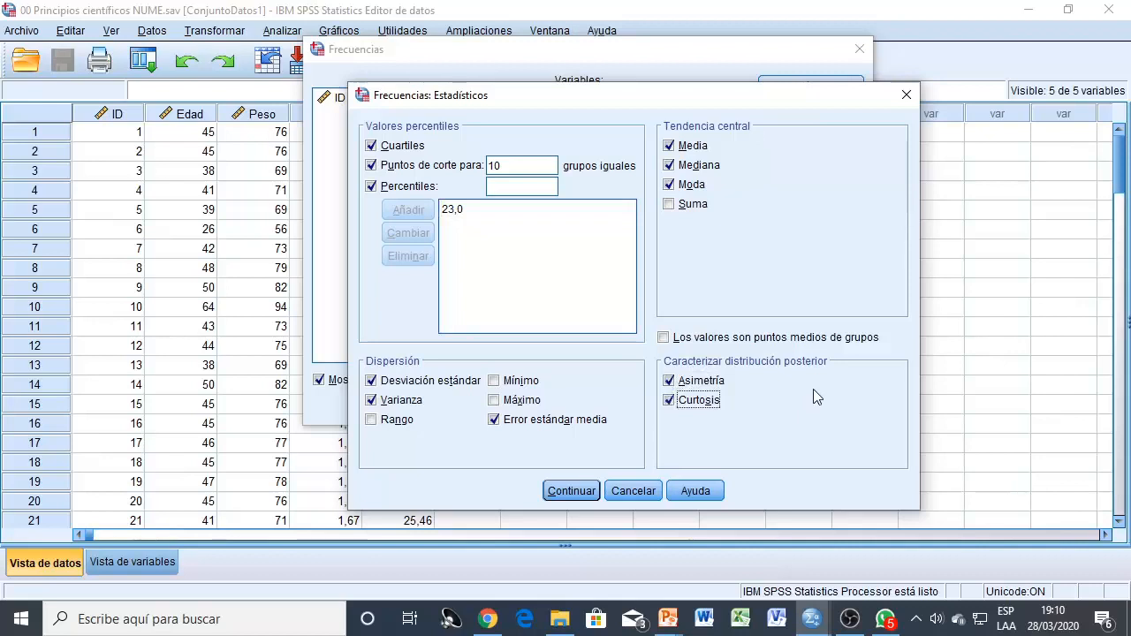
drag(619, 106, 488, 115)
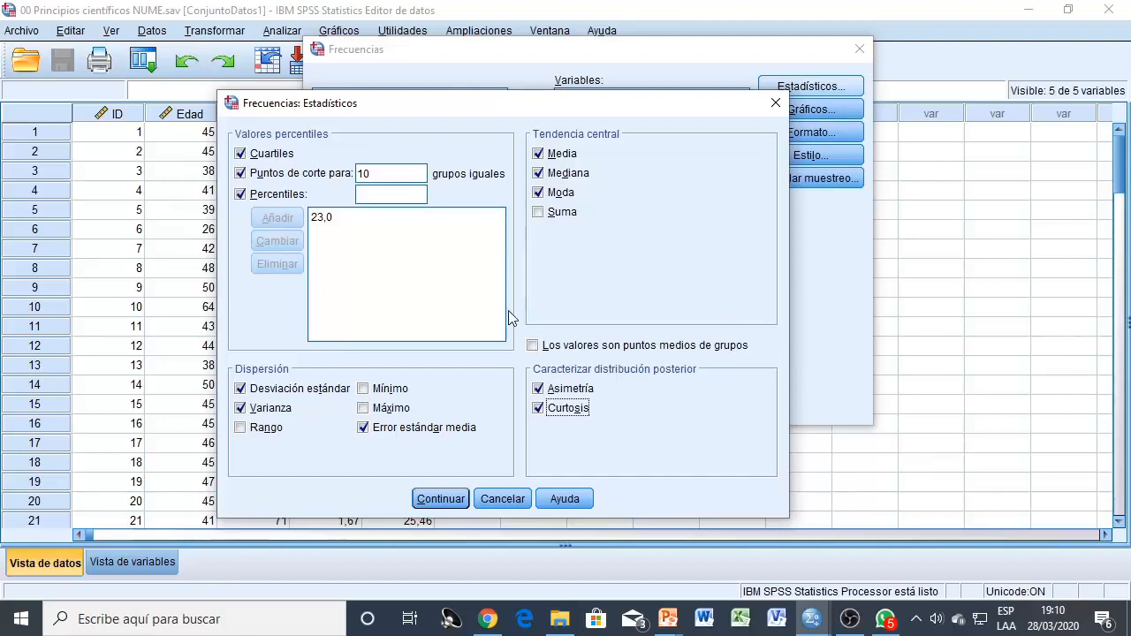
click(504, 501)
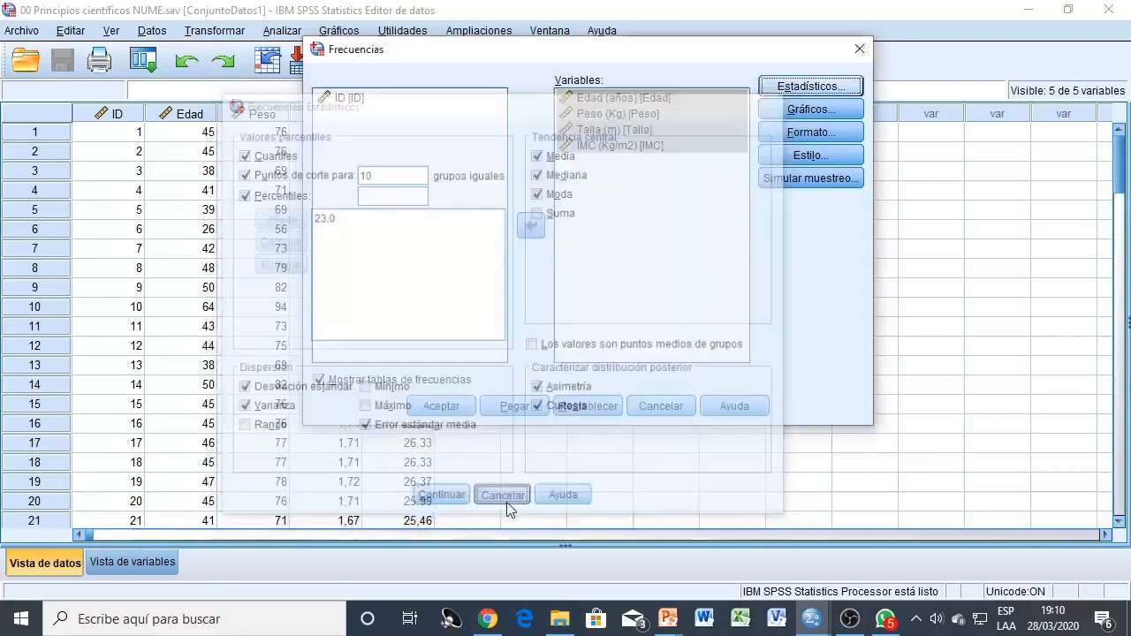
- Clear the analysed variables in Frecuencias and choose only Edad (años) for the analysis
click(529, 227)
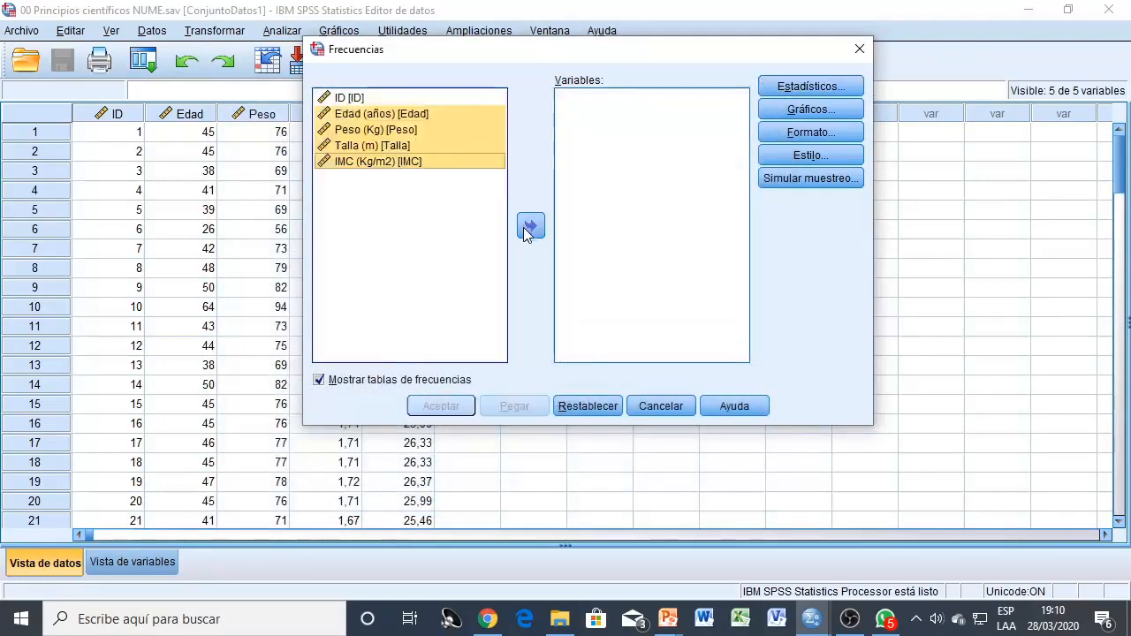
click(381, 117)
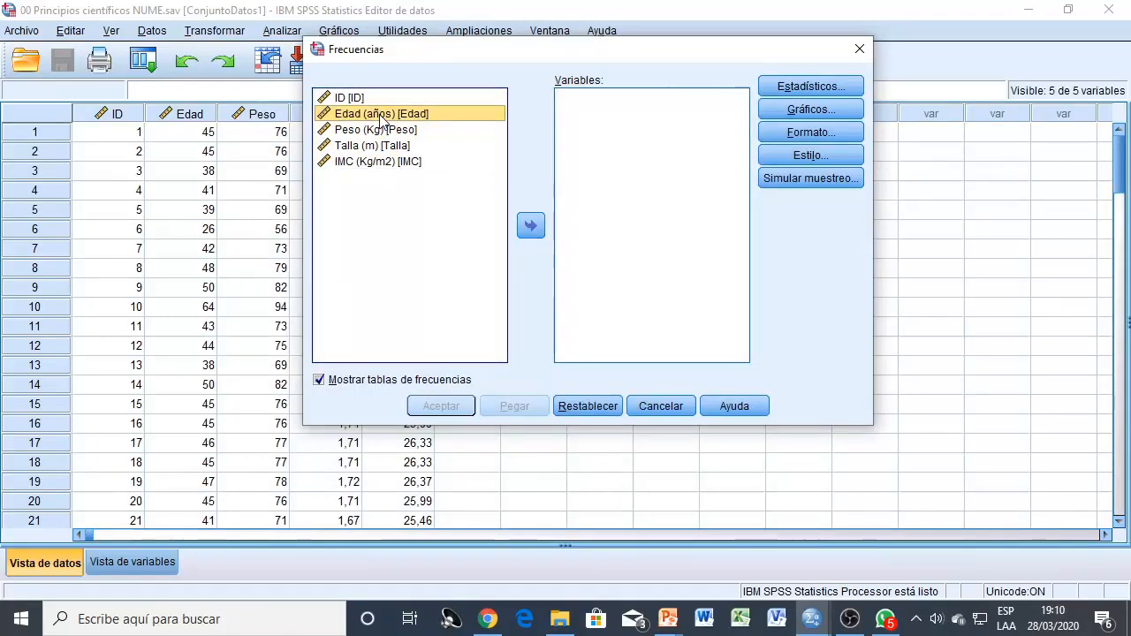
click(532, 227)
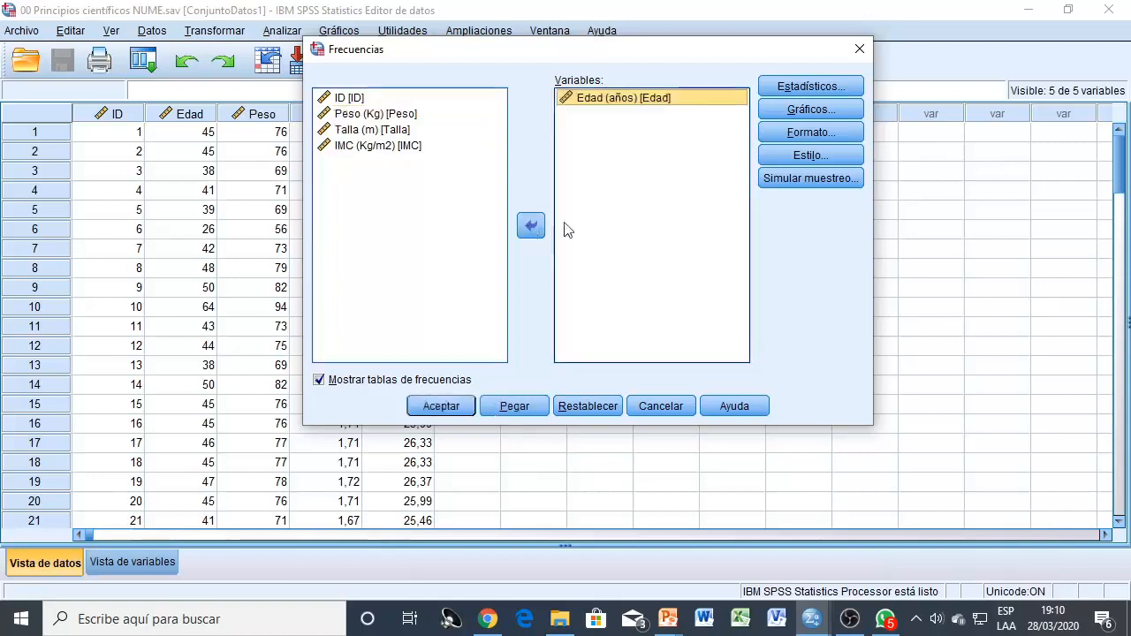
- Request Media, Mediana and Moda as the statistics for Edad and accept the statistics settings
click(813, 84)
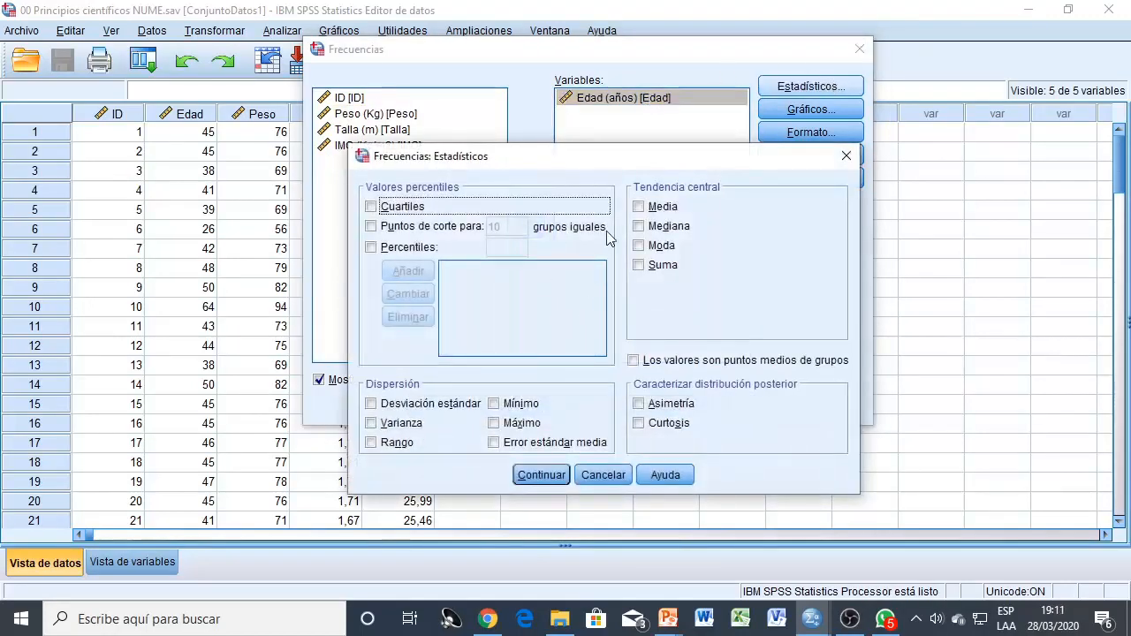
click(639, 207)
click(639, 226)
click(640, 246)
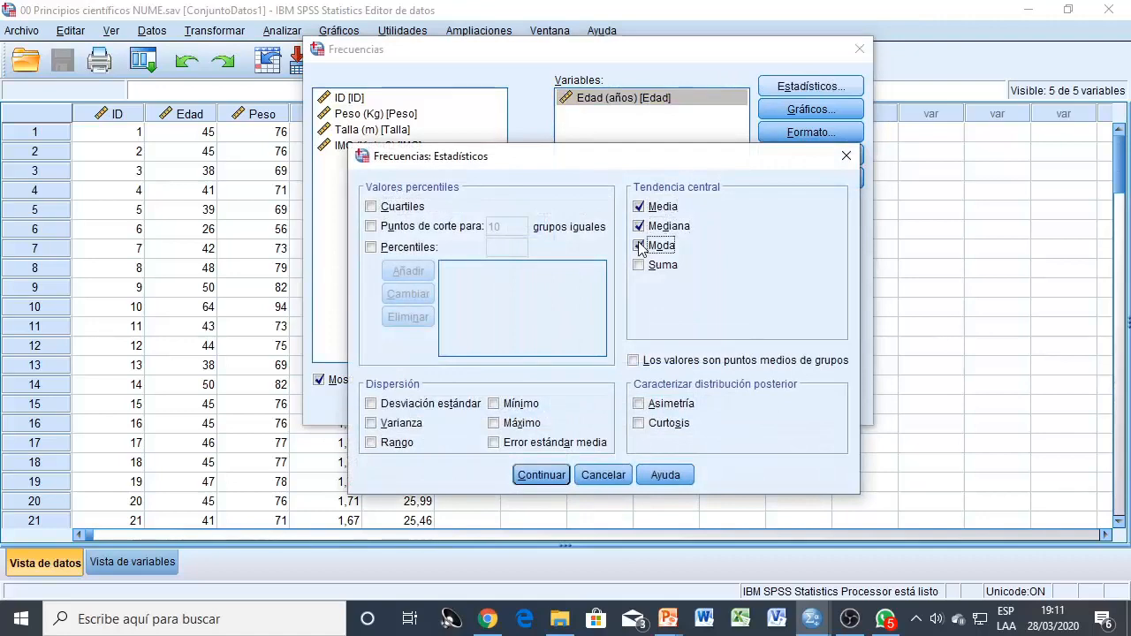
click(540, 476)
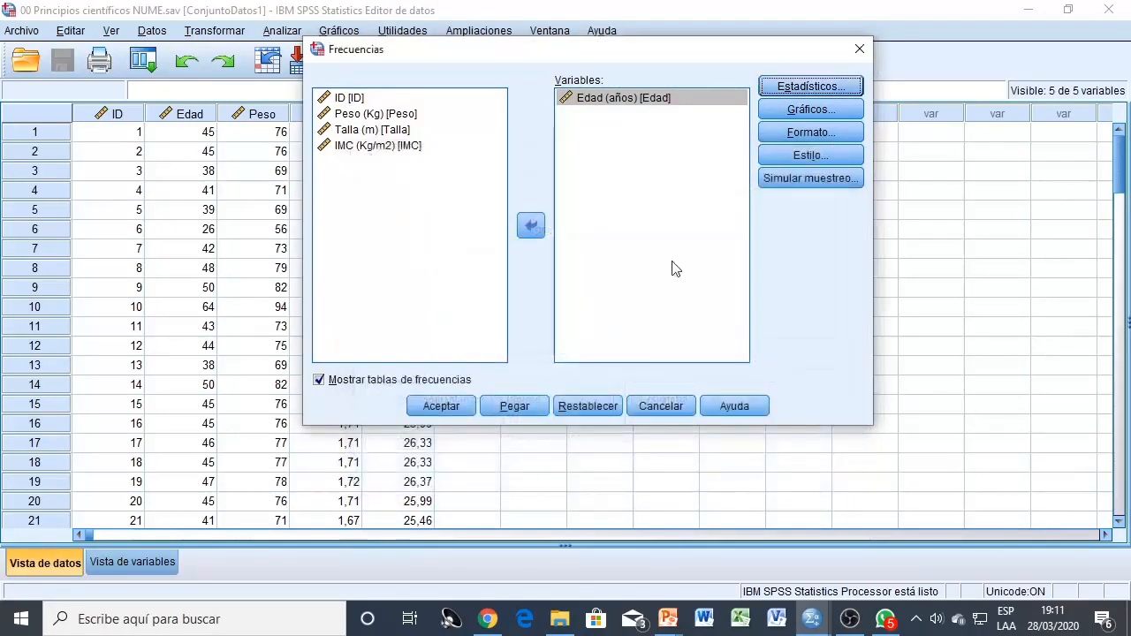
- Run Frecuencias for Edad without frequency tables and show its Estadísticos table in the Resultado1 output
click(319, 381)
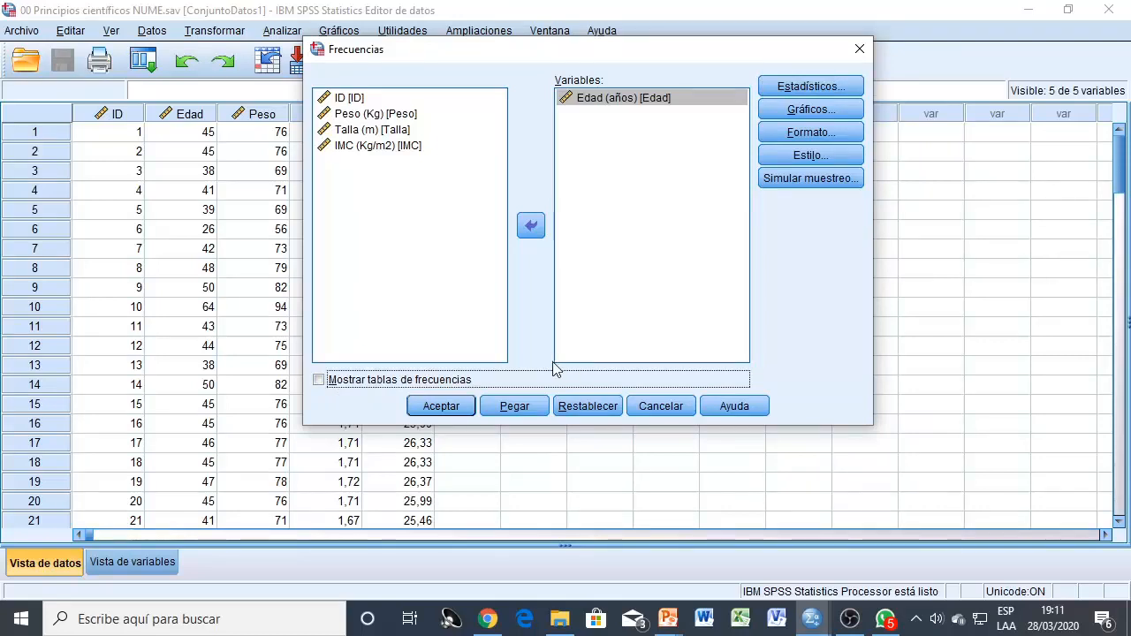
click(442, 406)
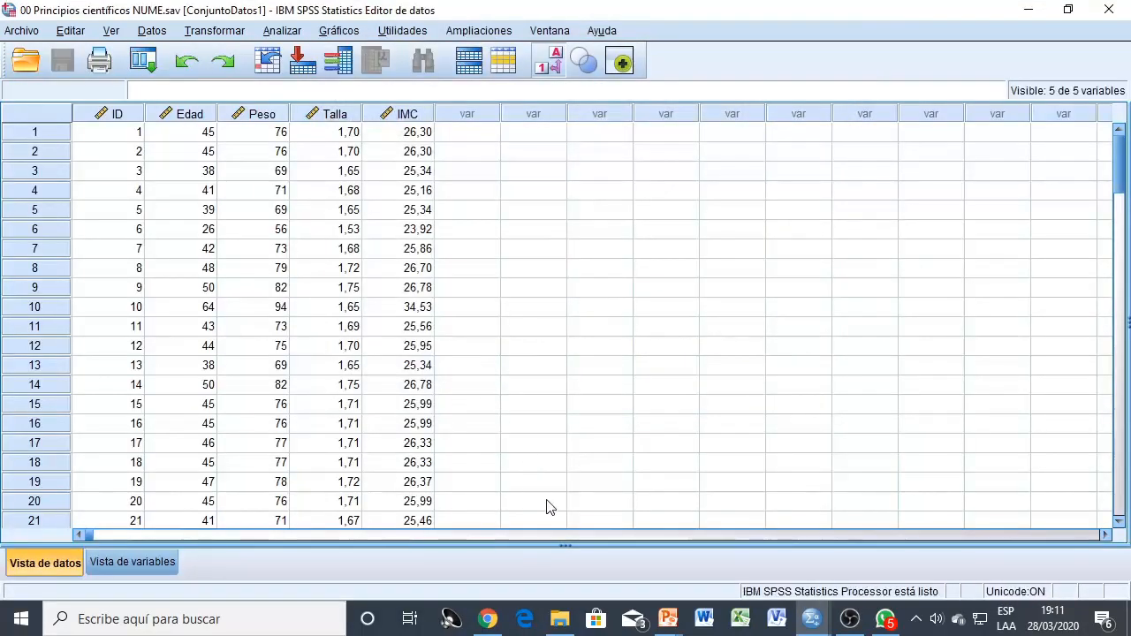
mouse_move(819, 626)
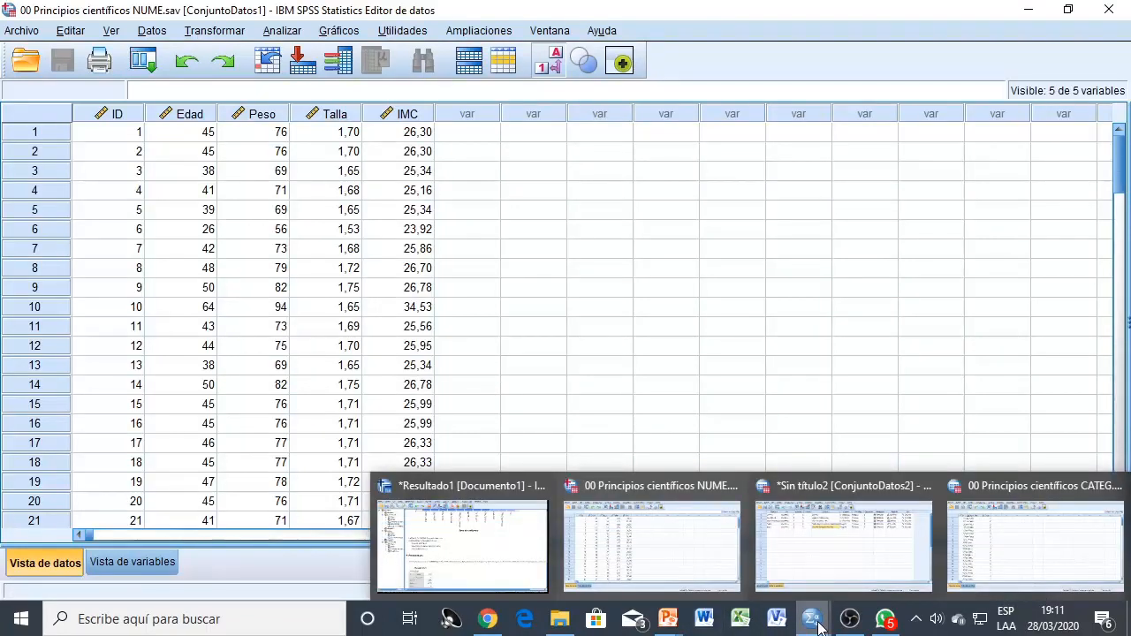
click(531, 558)
scroll(418, 418, down, 1)
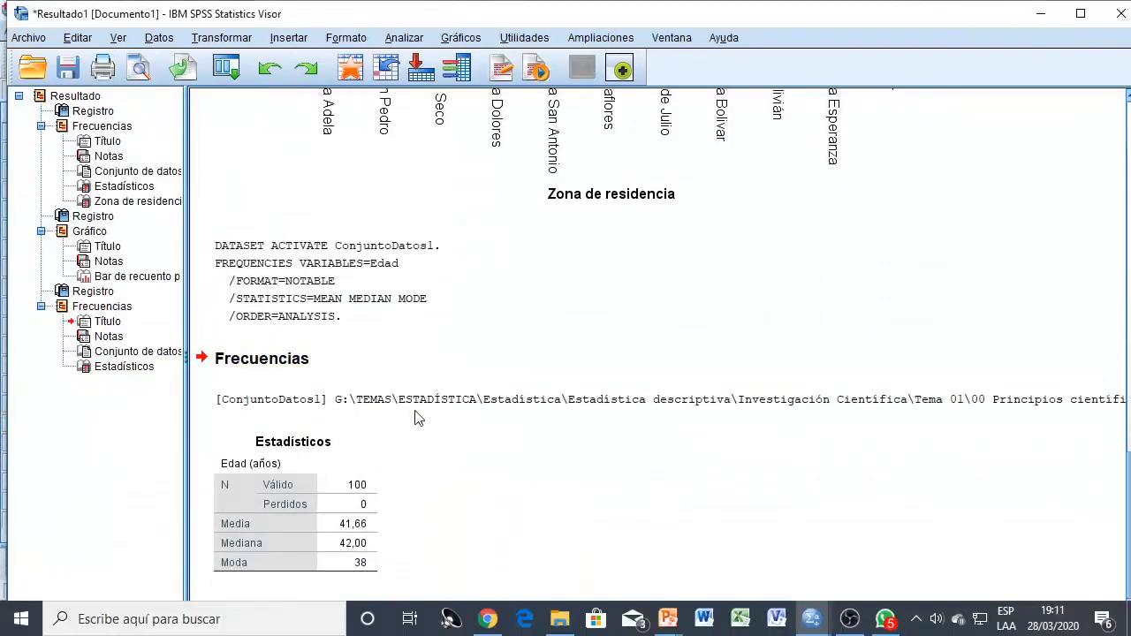
click(311, 512)
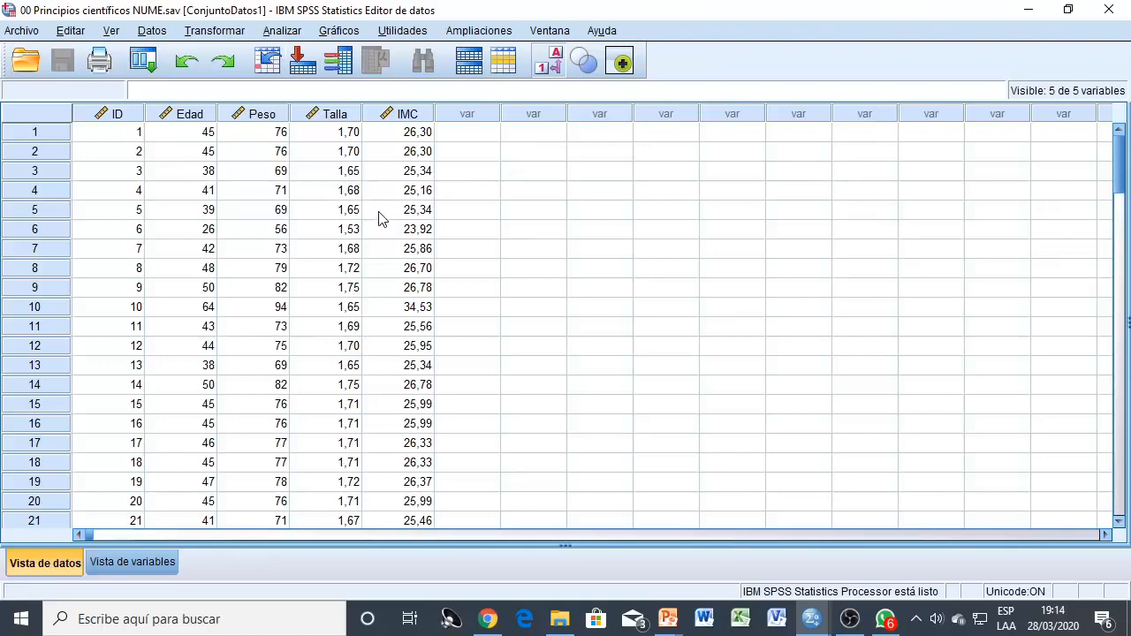
- Create a histogram of IMC (Kg/m2) with the legacy Histograma dialog
click(343, 33)
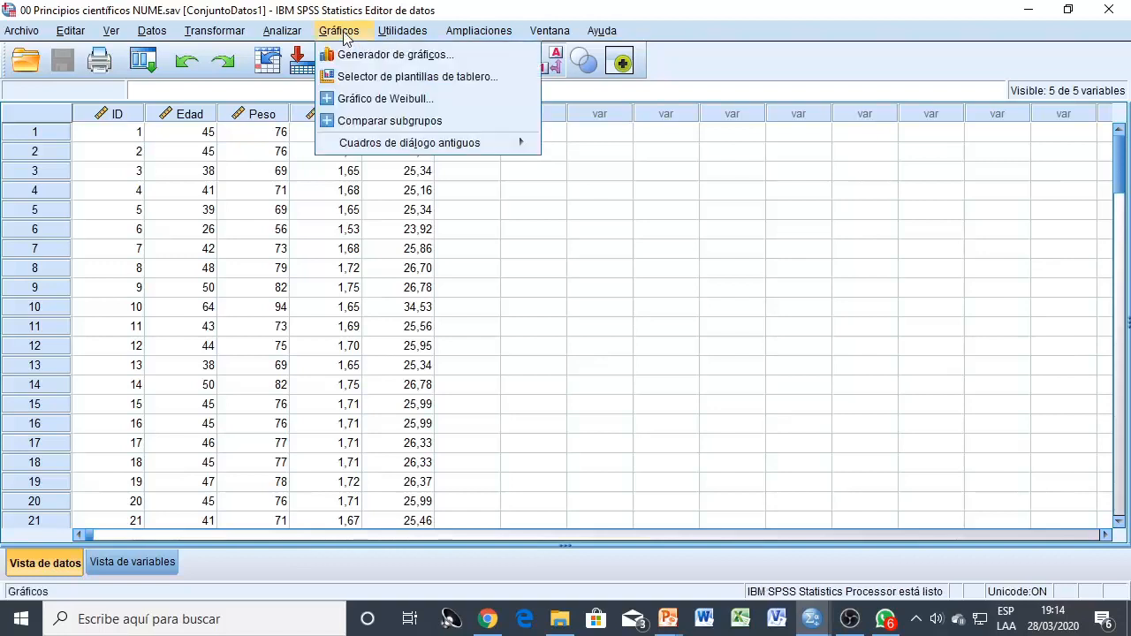
mouse_move(385, 143)
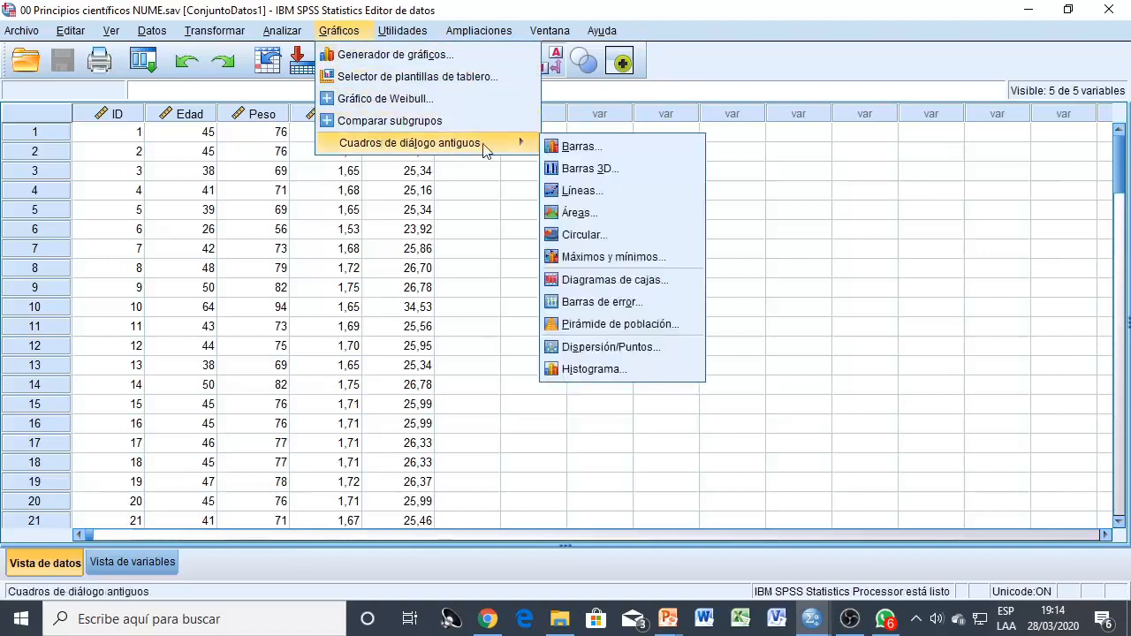
click(595, 371)
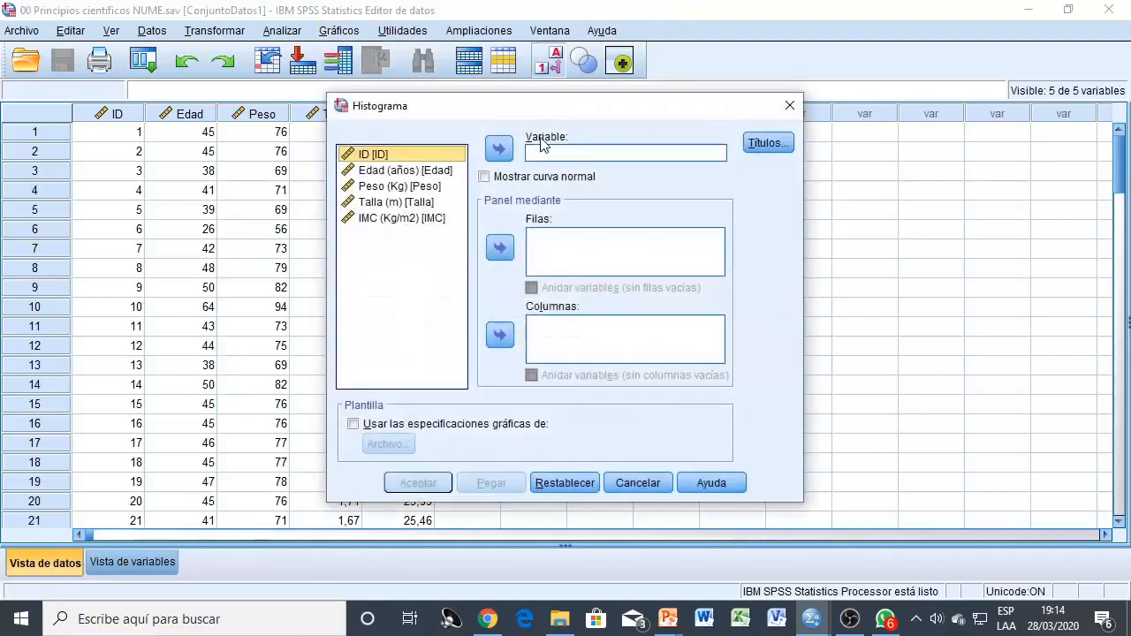
drag(523, 107, 527, 80)
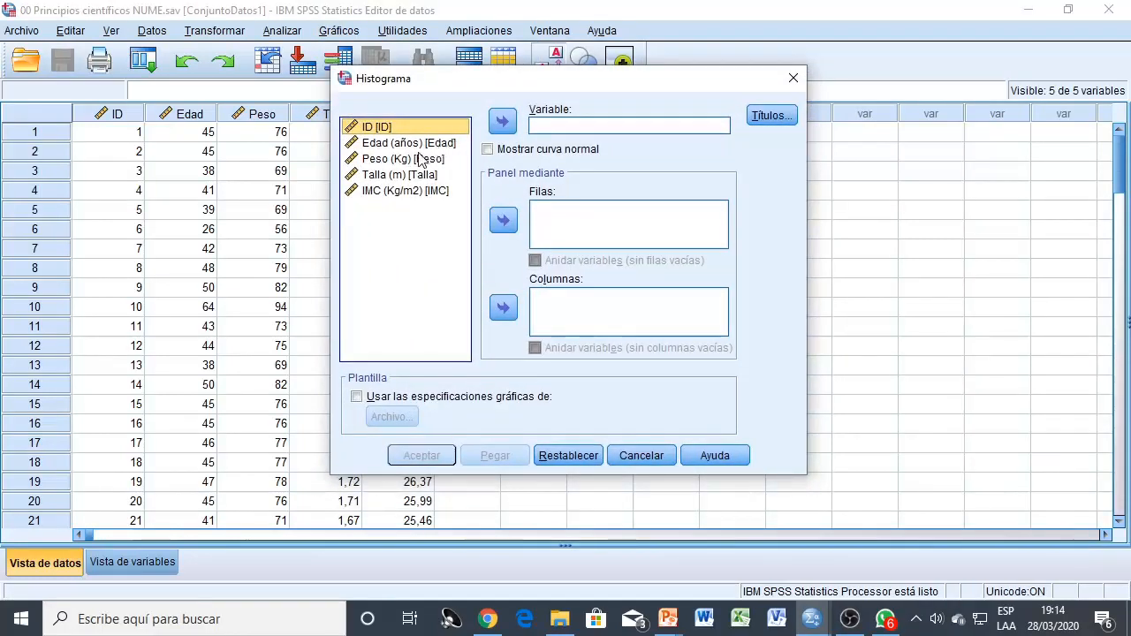
click(382, 196)
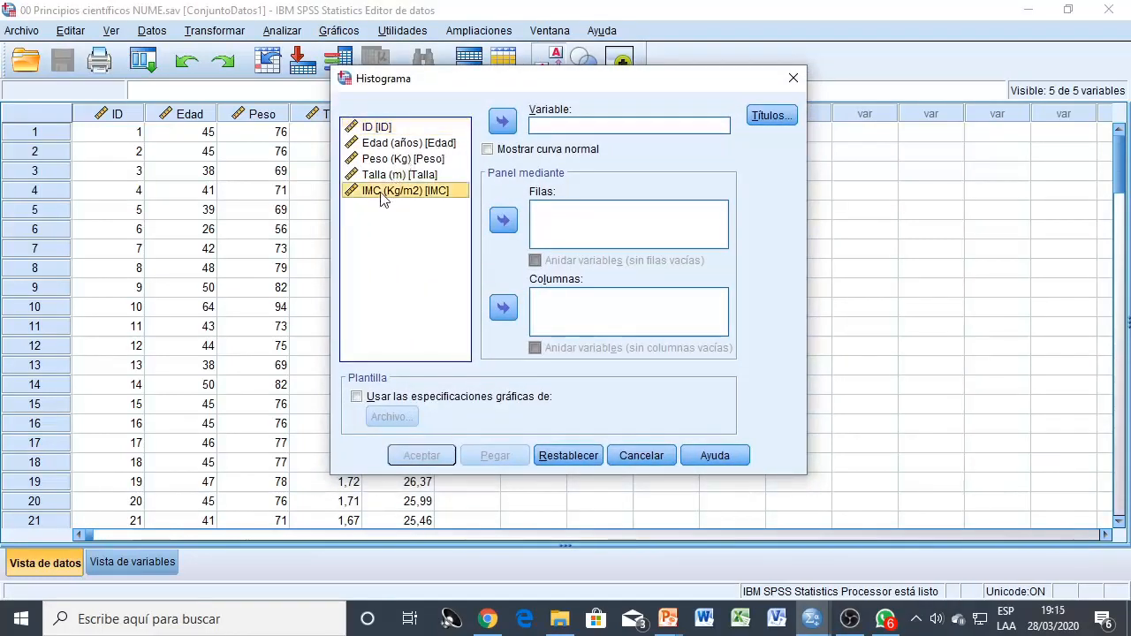
click(503, 122)
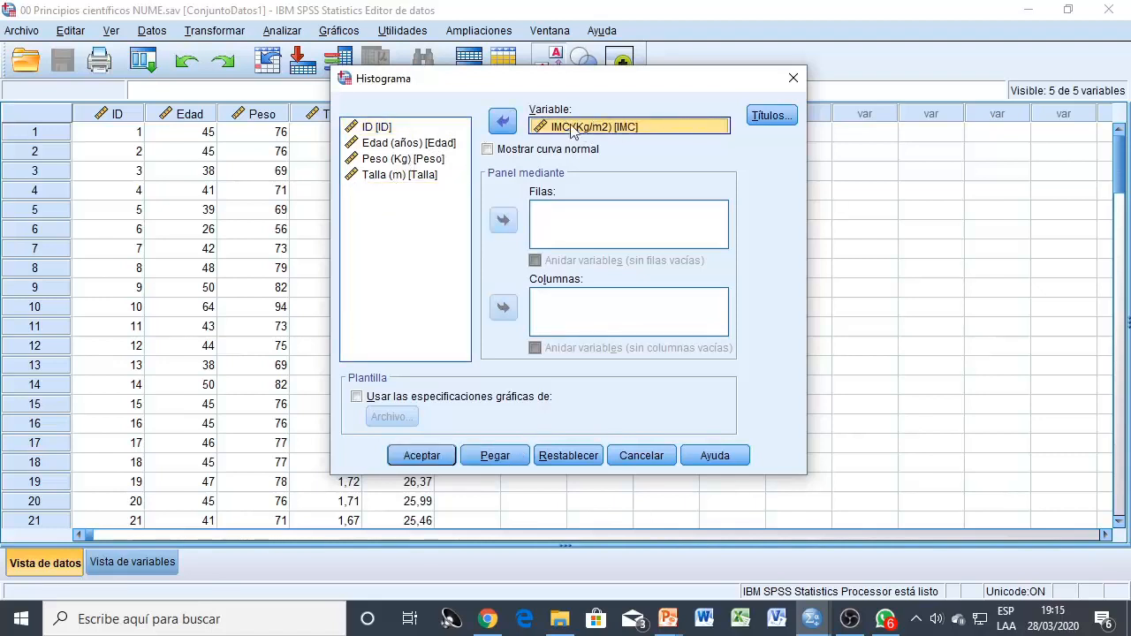
click(422, 456)
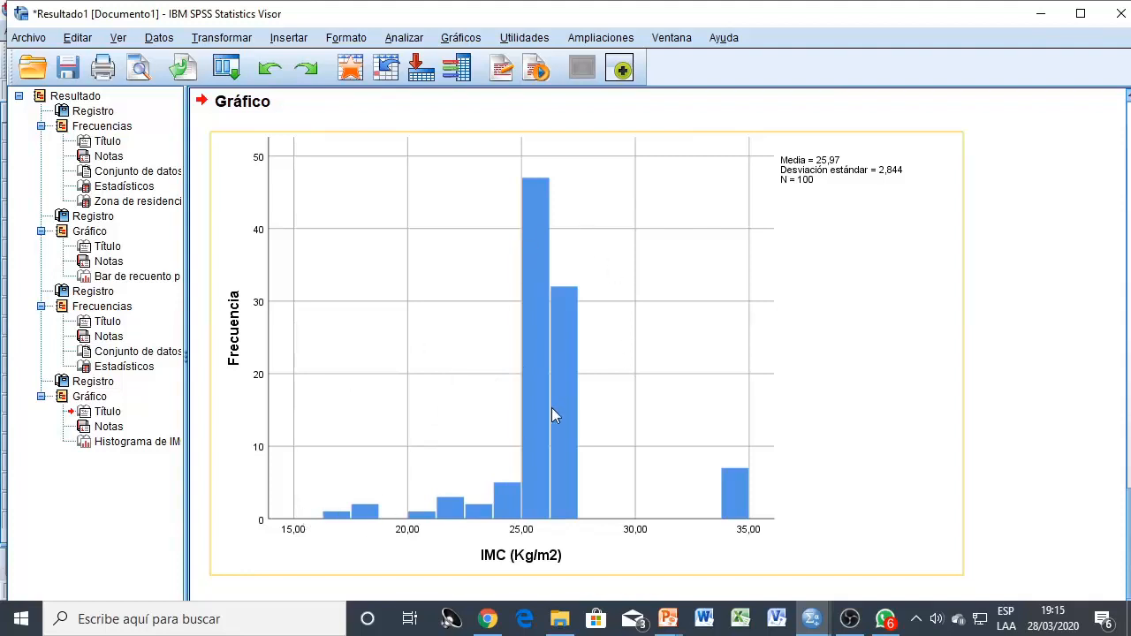
- Create the IMC (Kg/m2) histogram again with the normal curve displayed, and return to the data editor
click(227, 68)
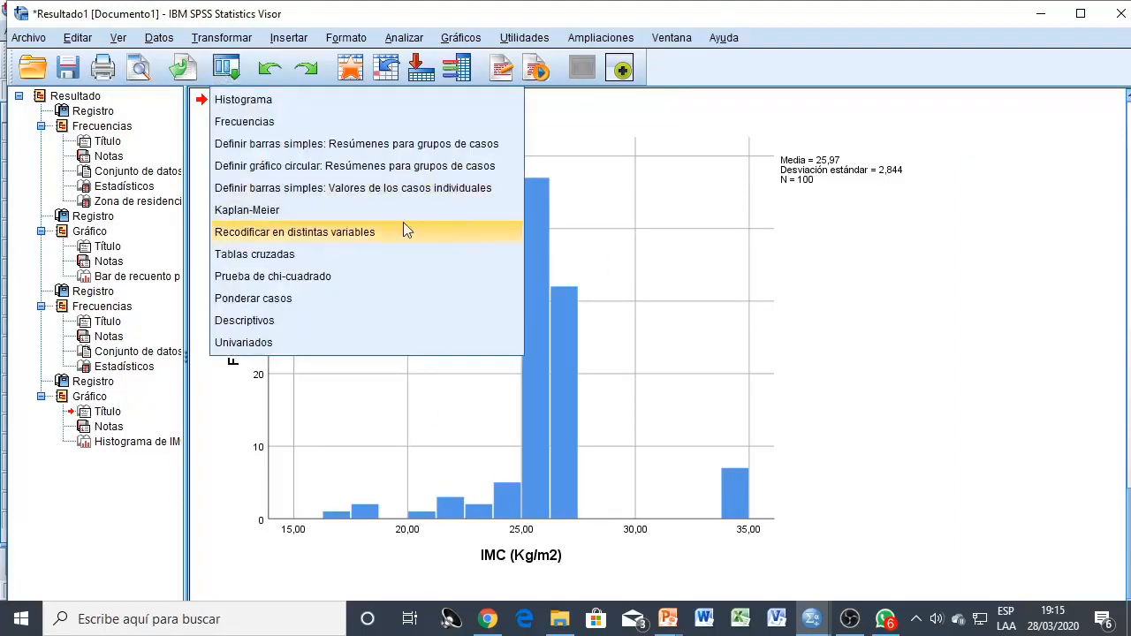
click(308, 102)
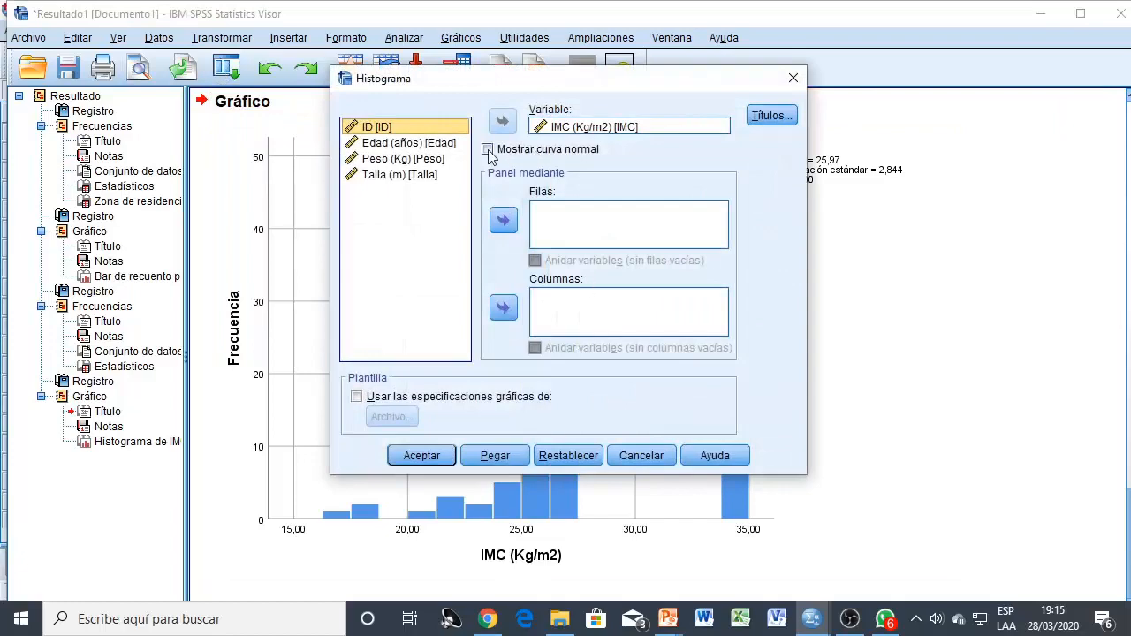
click(489, 150)
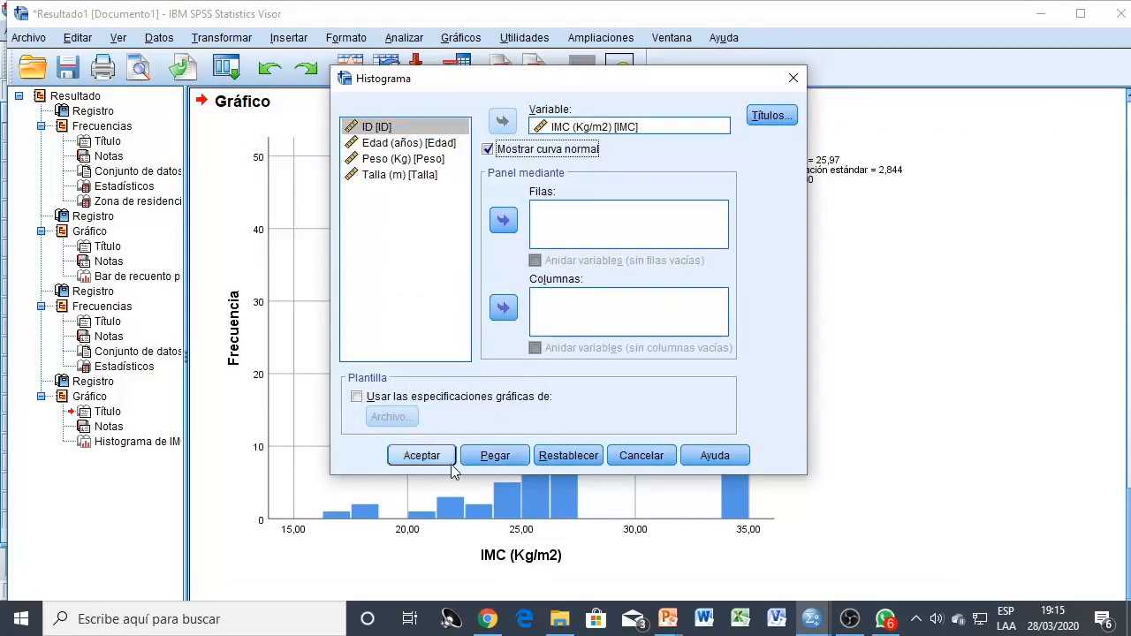
click(422, 455)
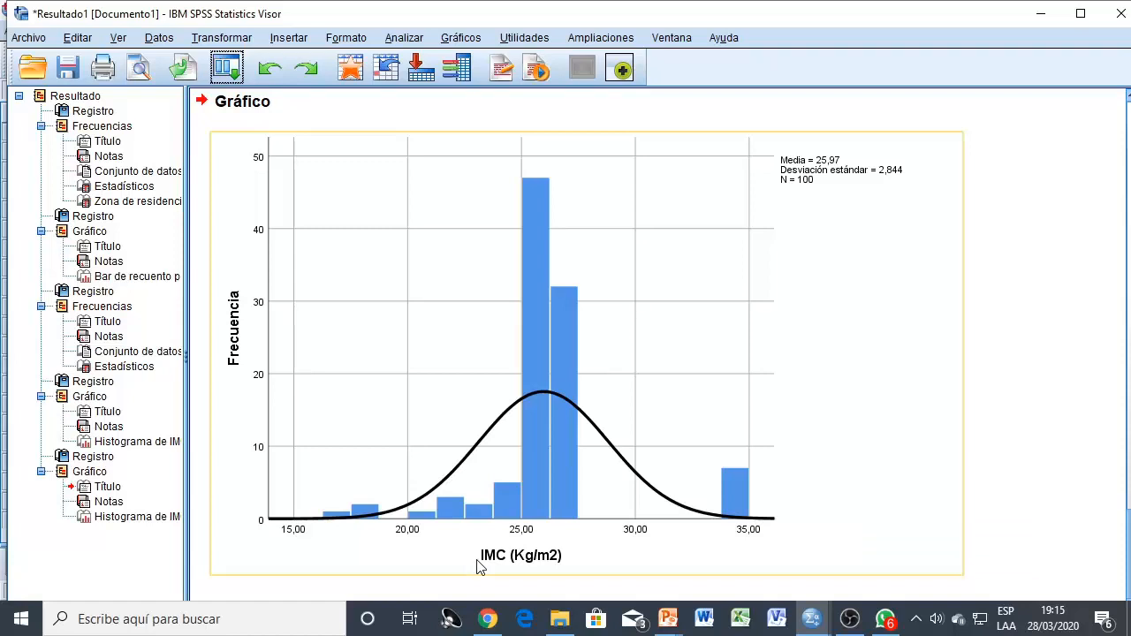
key(alt+Tab)
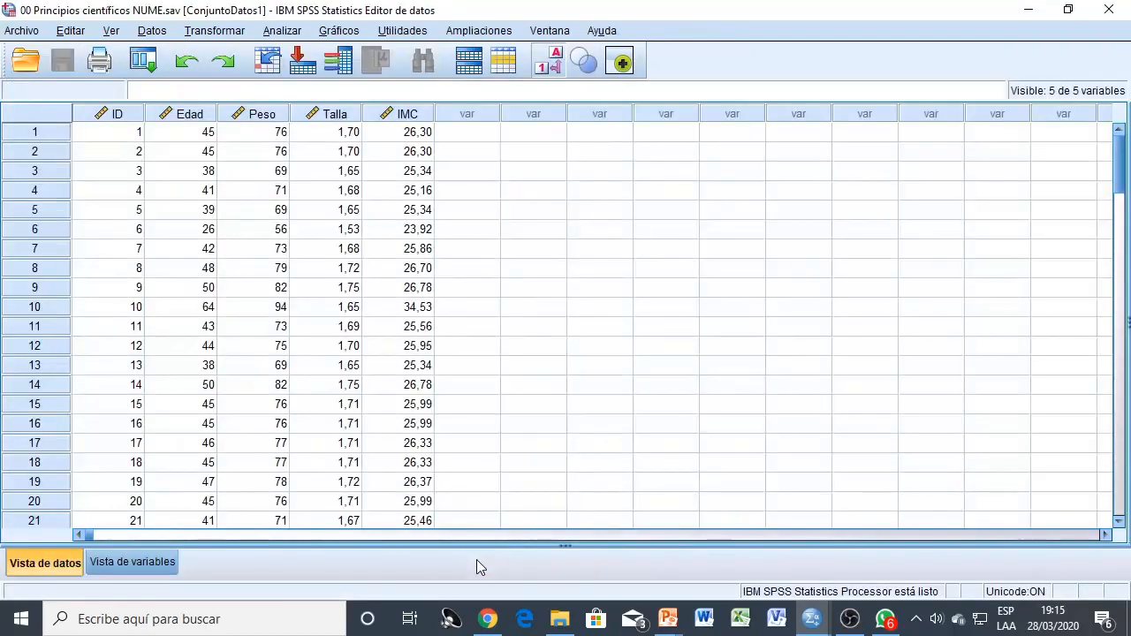